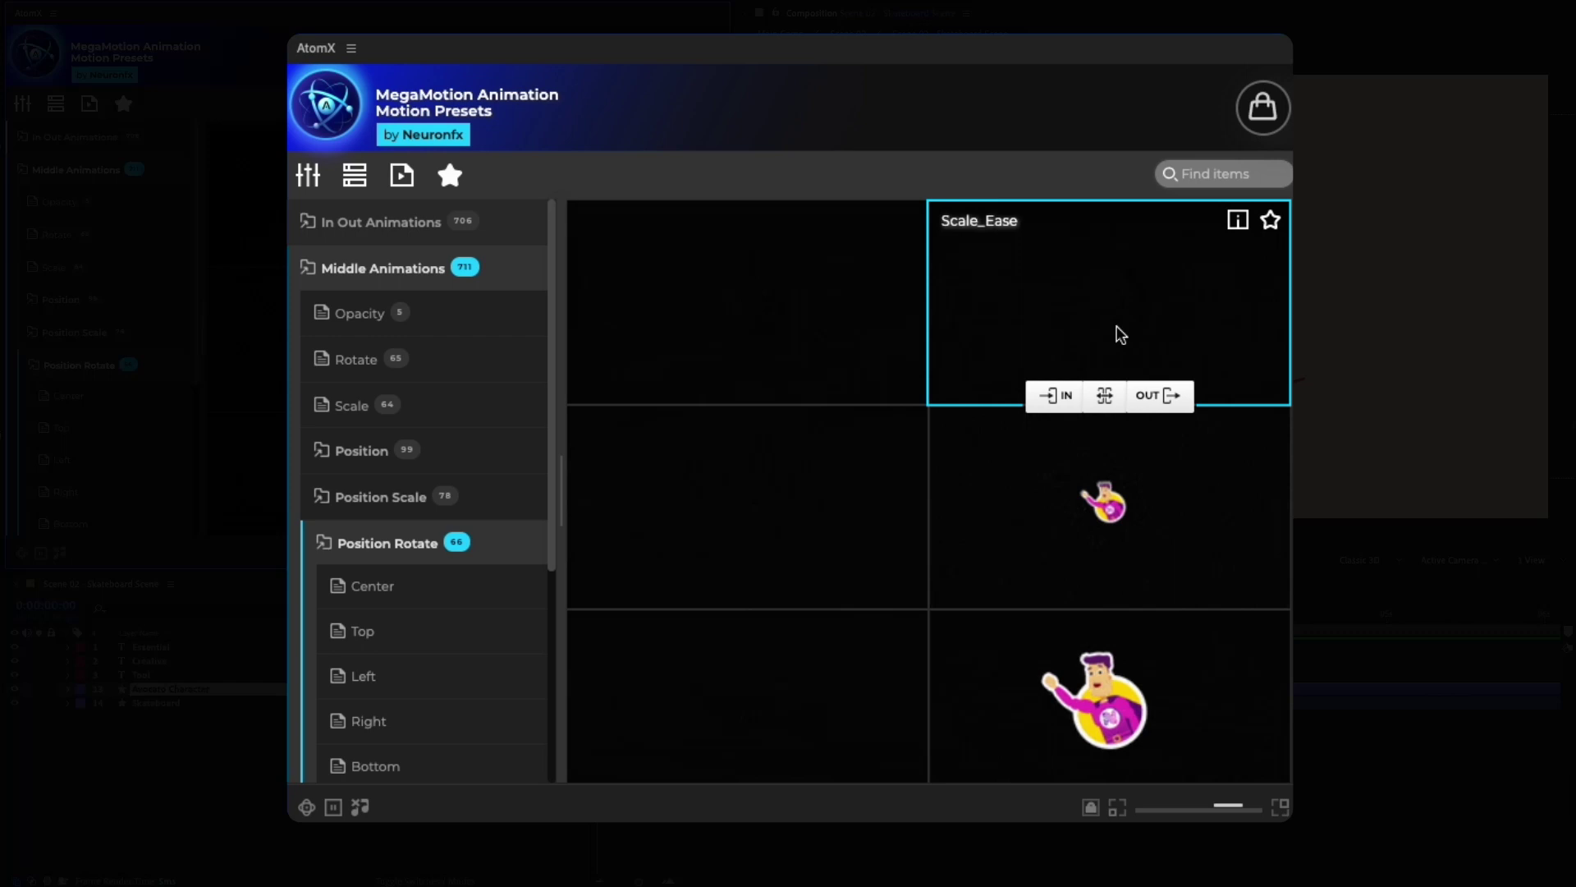
Step: Apply MegaMotion's Loop_Bounce_Roll preset from Position Rotate > Top to the avocado character
click(367, 634)
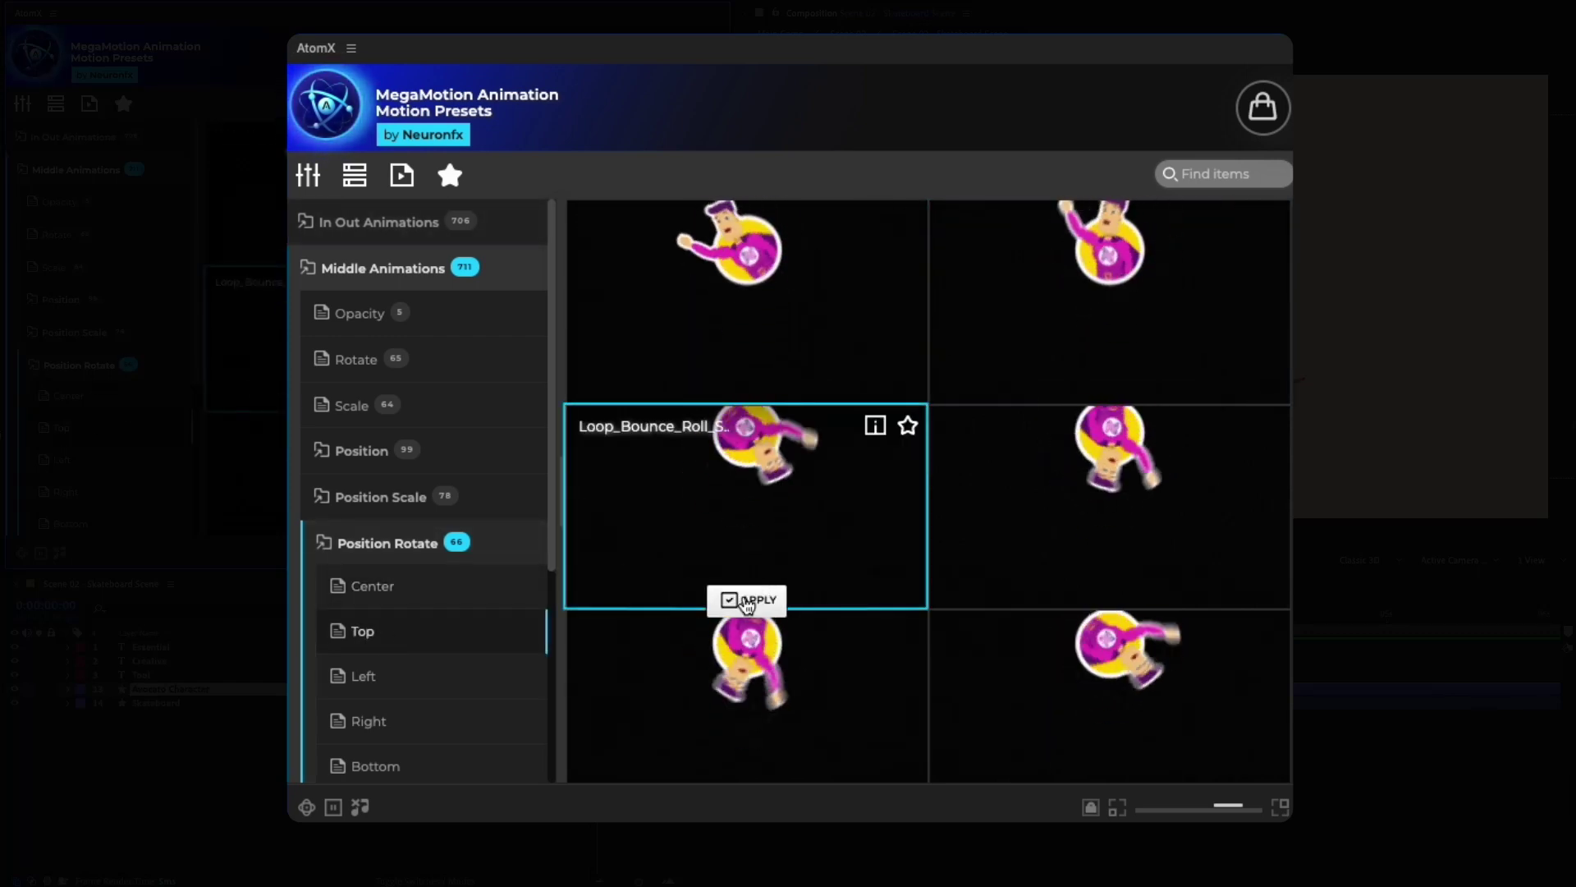
click(748, 599)
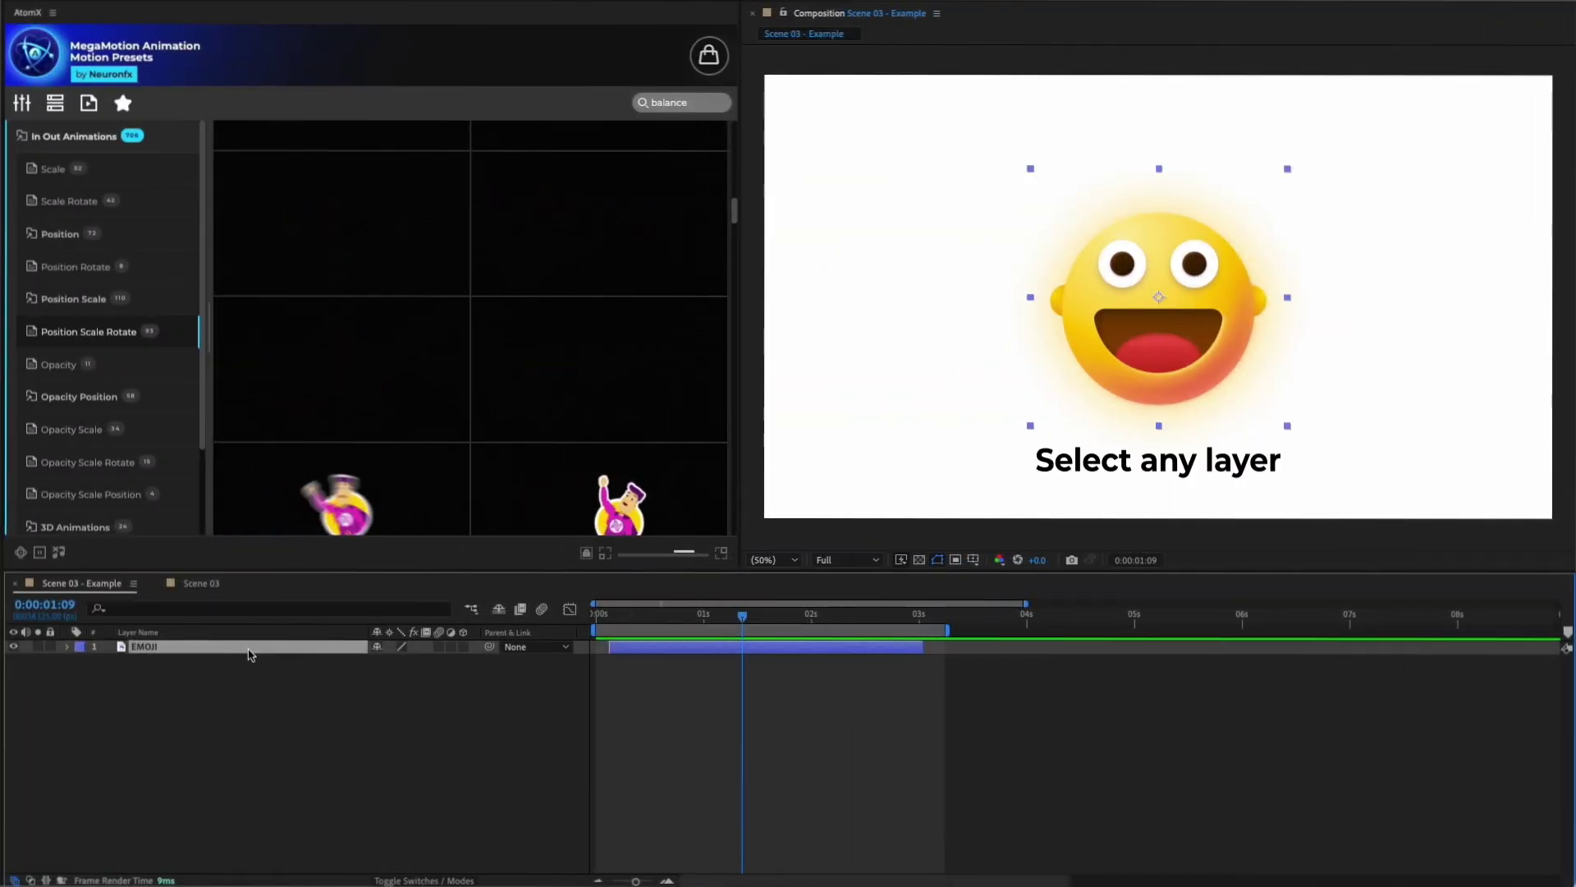
Step: Apply Scale_Balance_5 to the emoji; shift in points forward, align outs to playhead, stagger outs
click(338, 436)
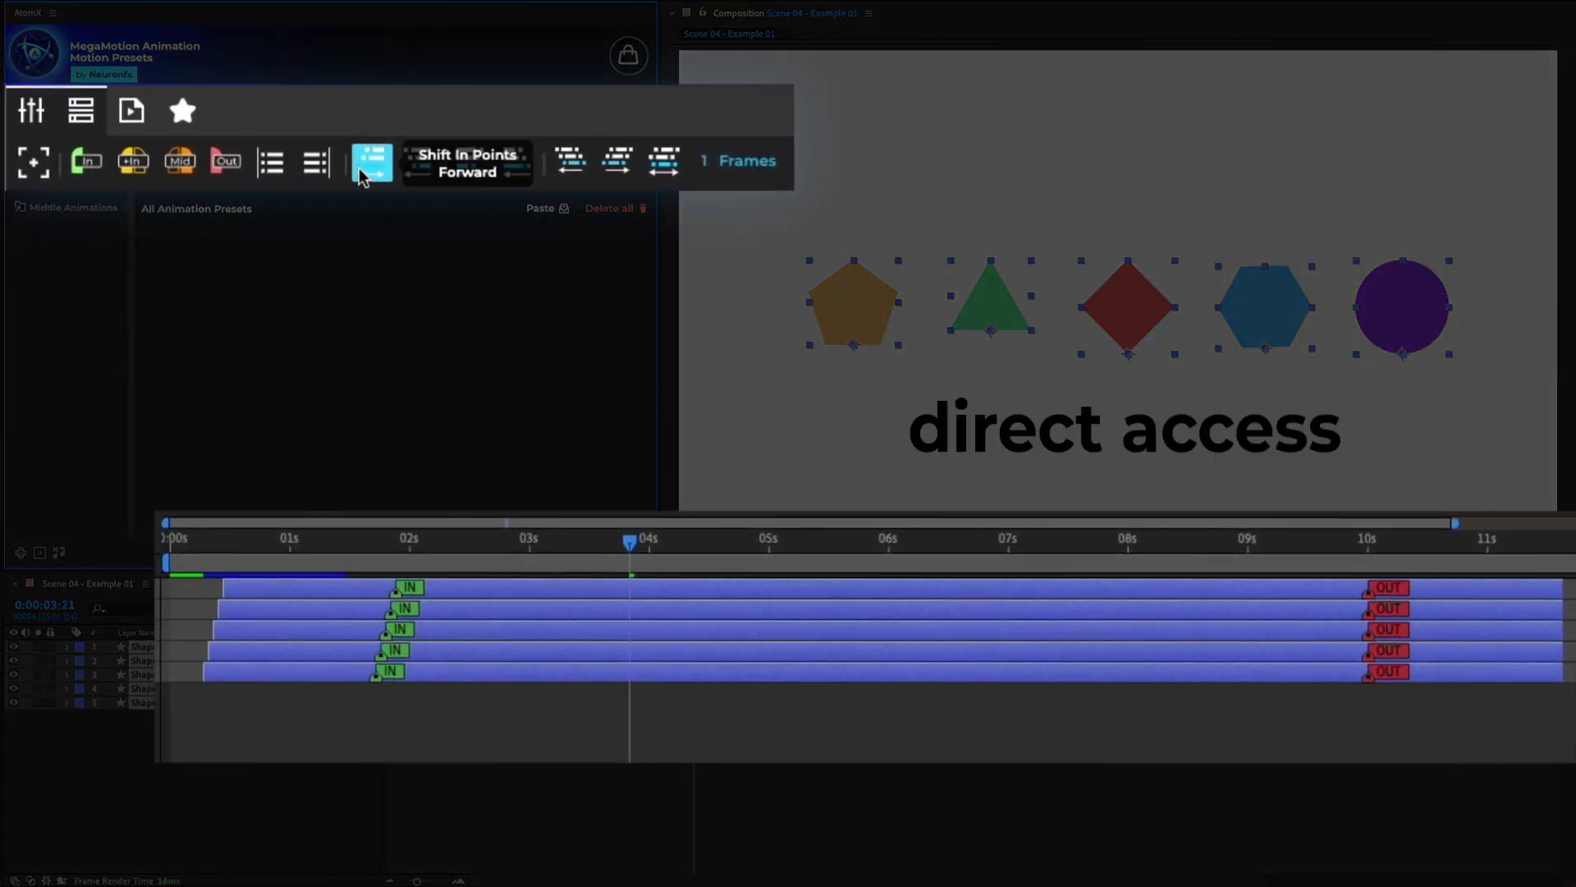
click(371, 160)
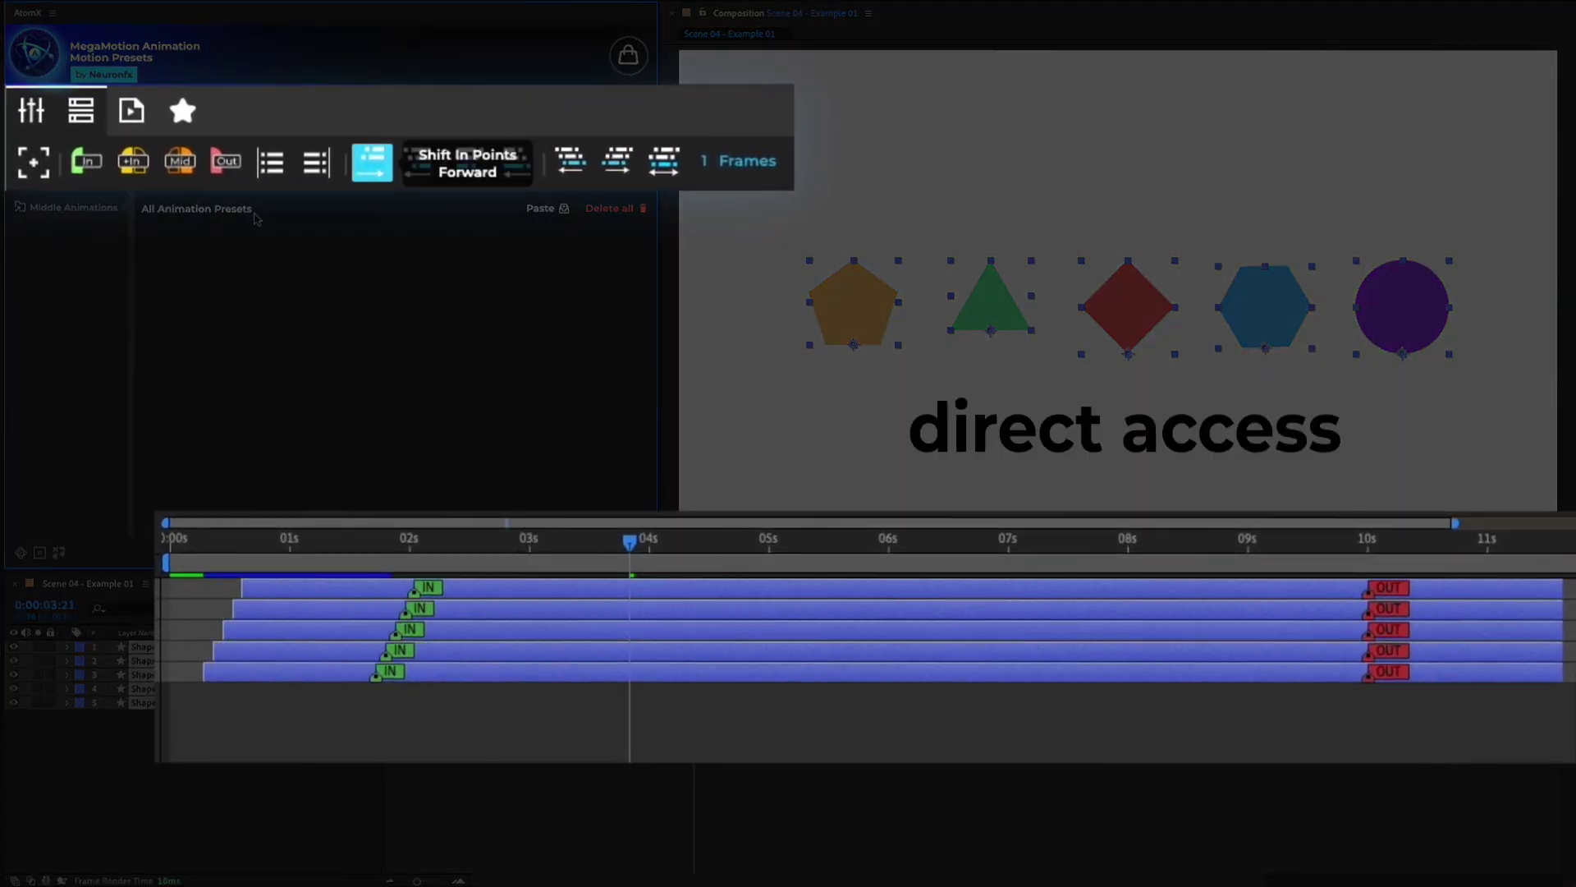
click(320, 161)
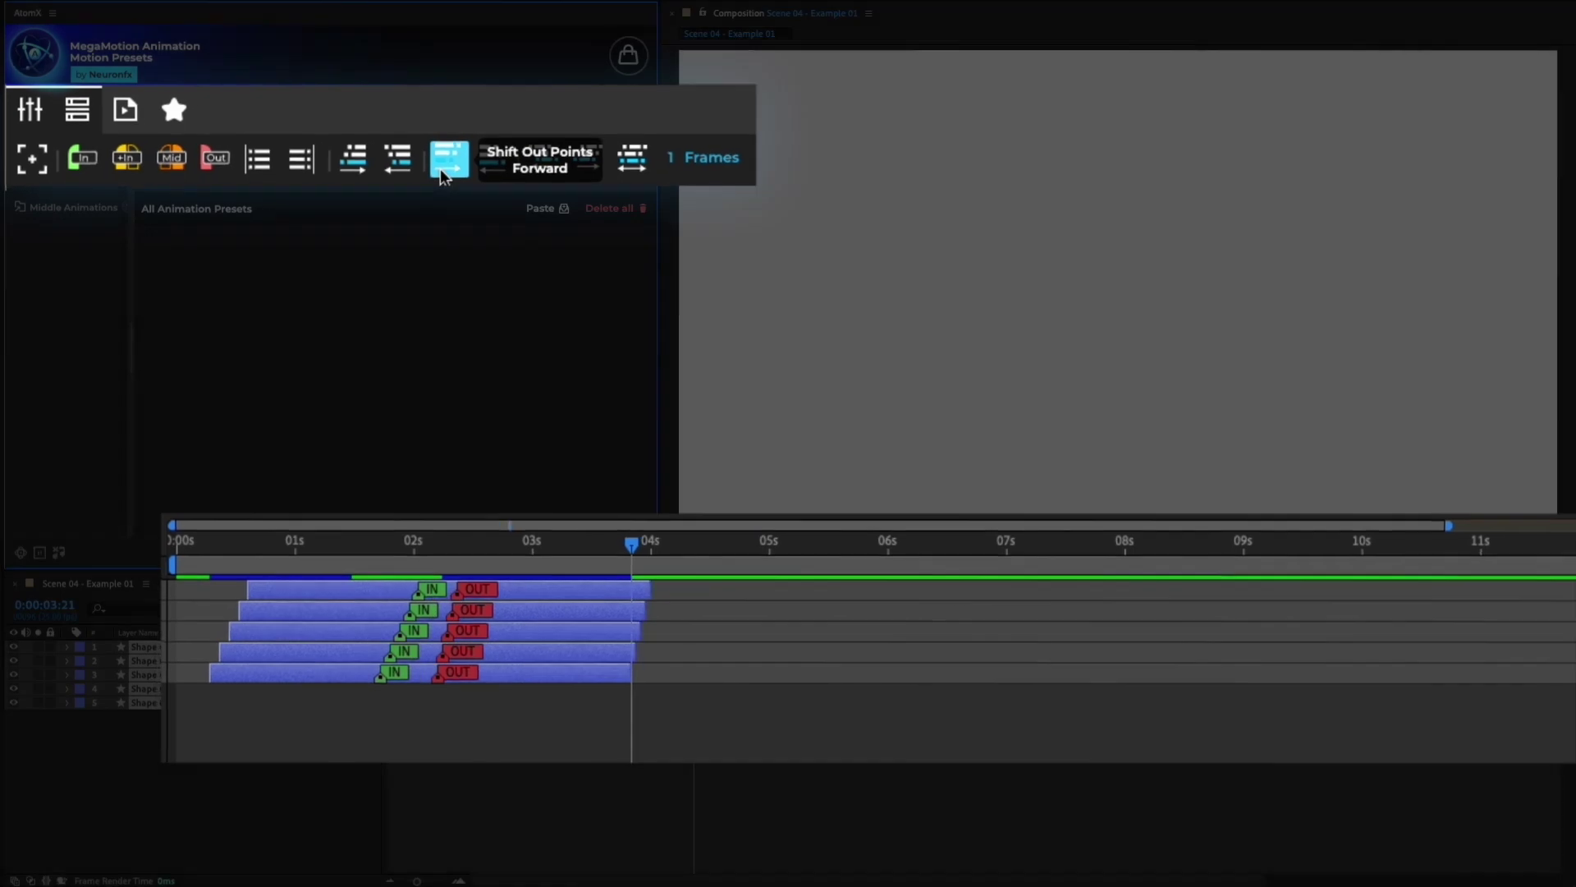
click(468, 162)
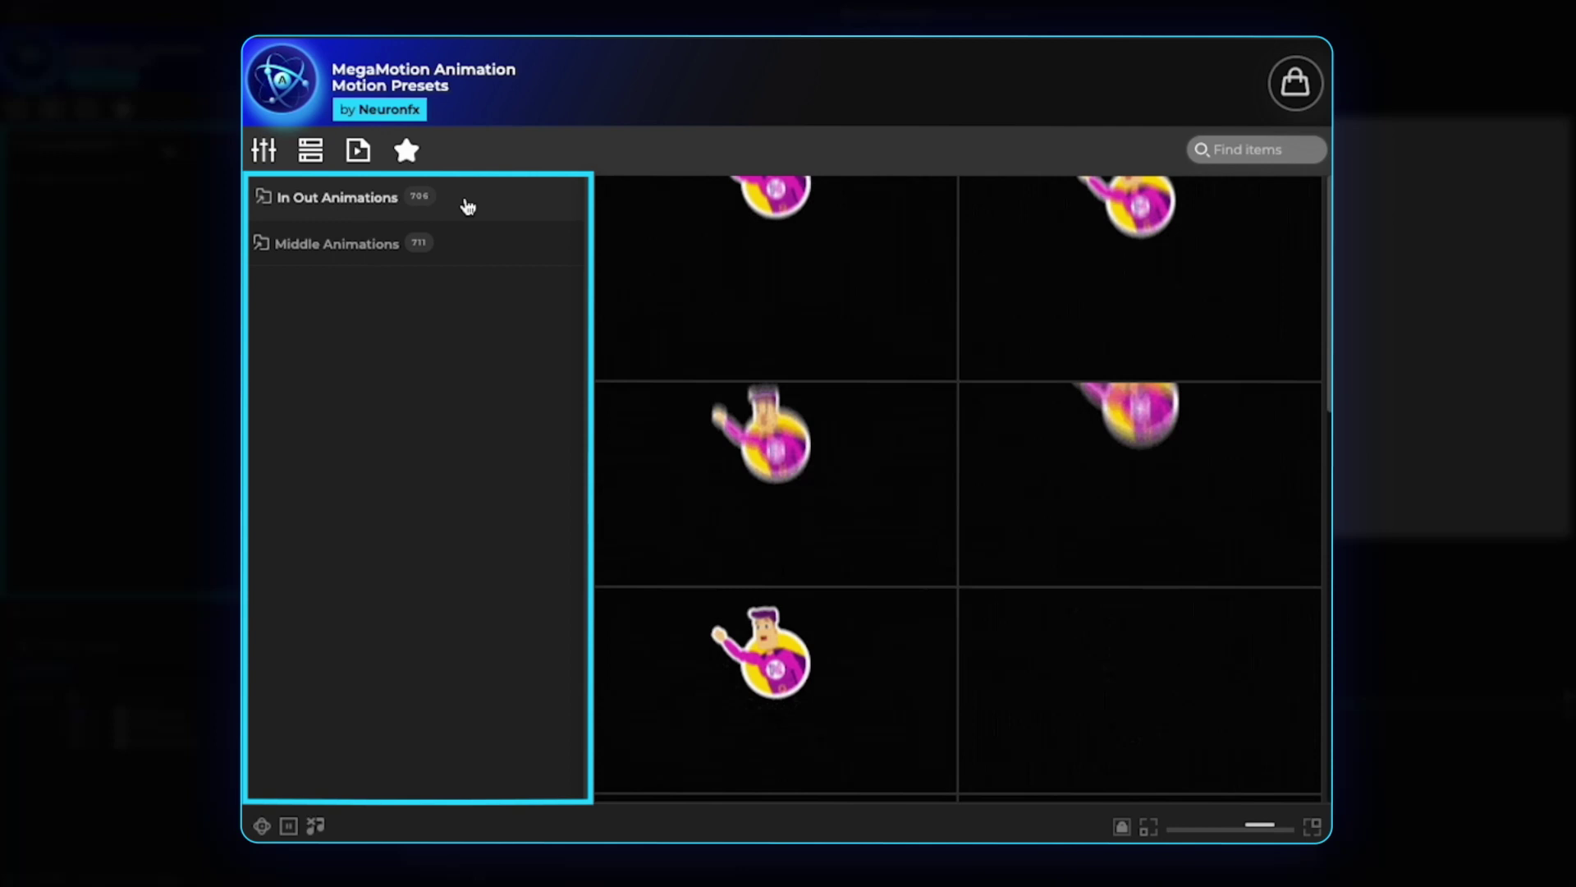
Step: Browse In Out and Middle Animations (Position Top, Position Rotate), then select Burglar.png
click(469, 202)
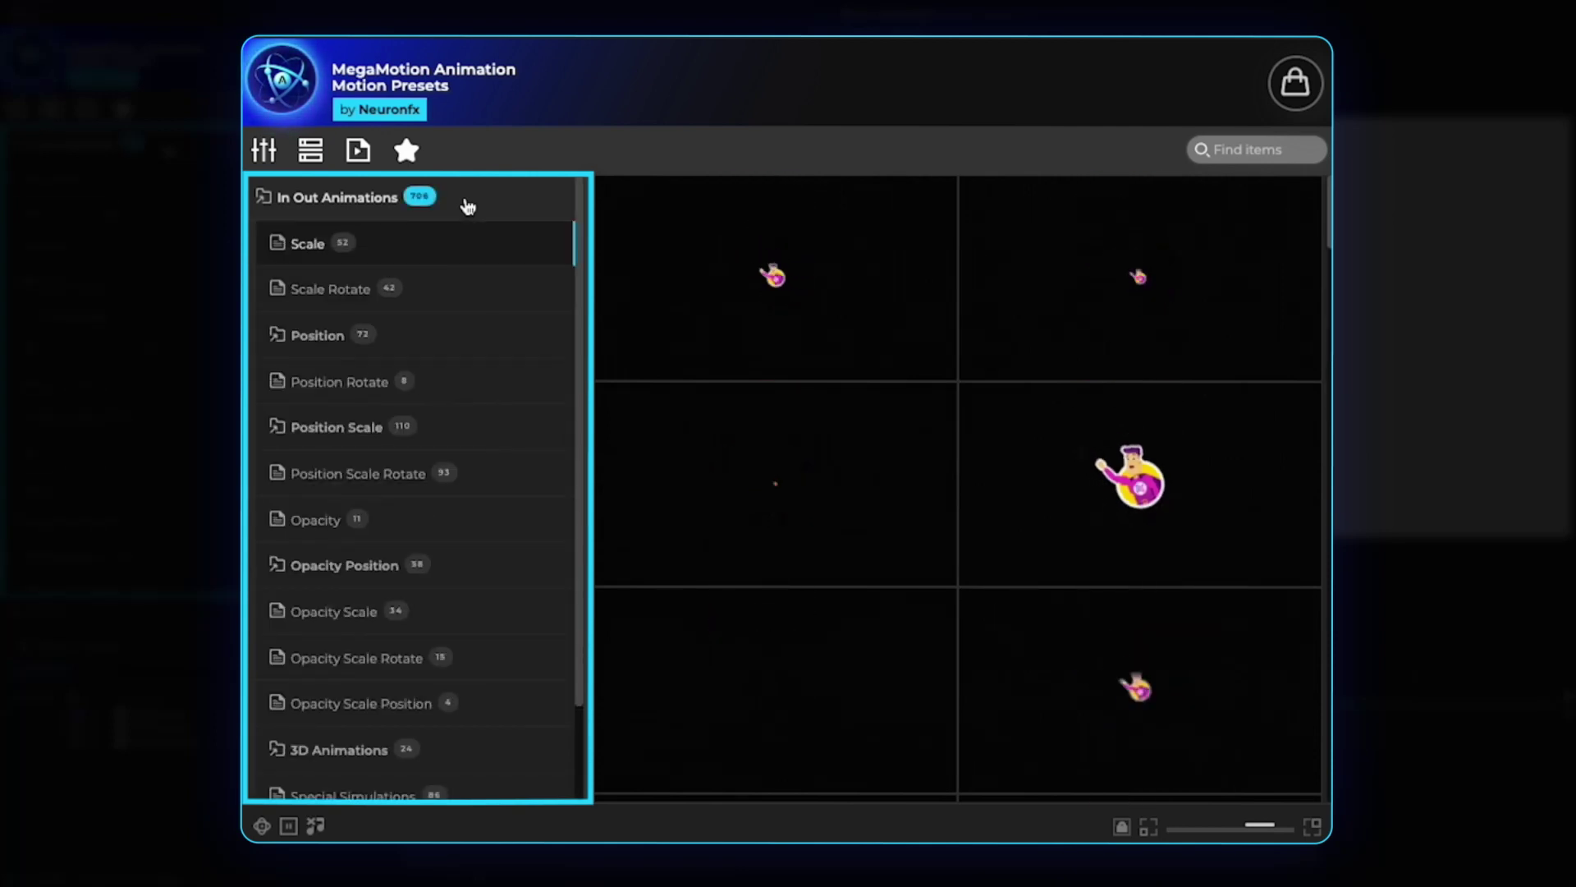
click(466, 203)
click(471, 242)
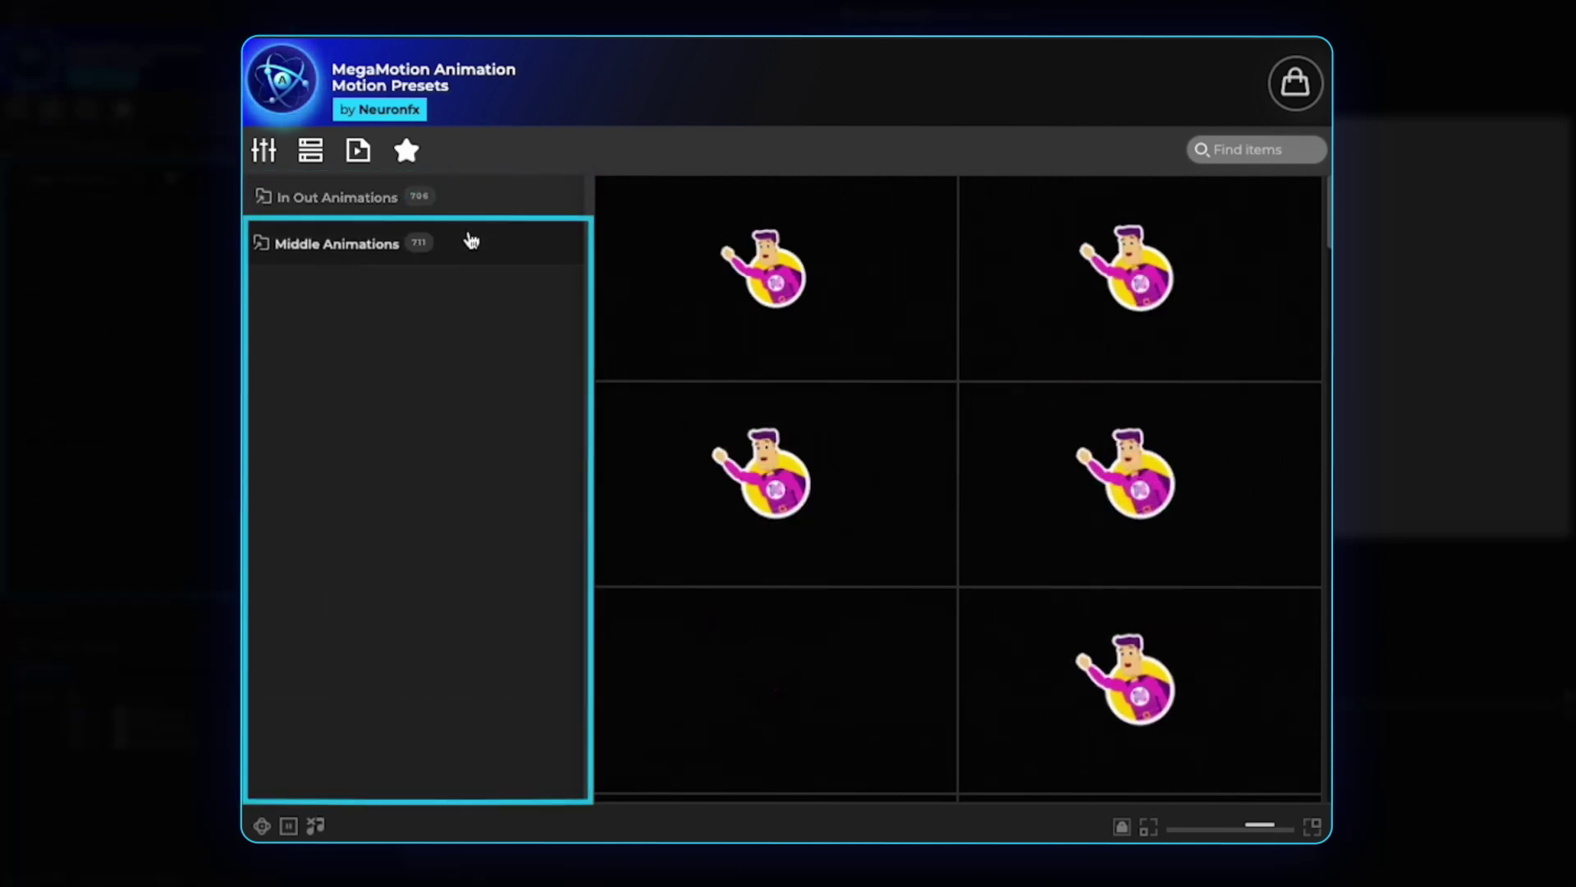
click(318, 516)
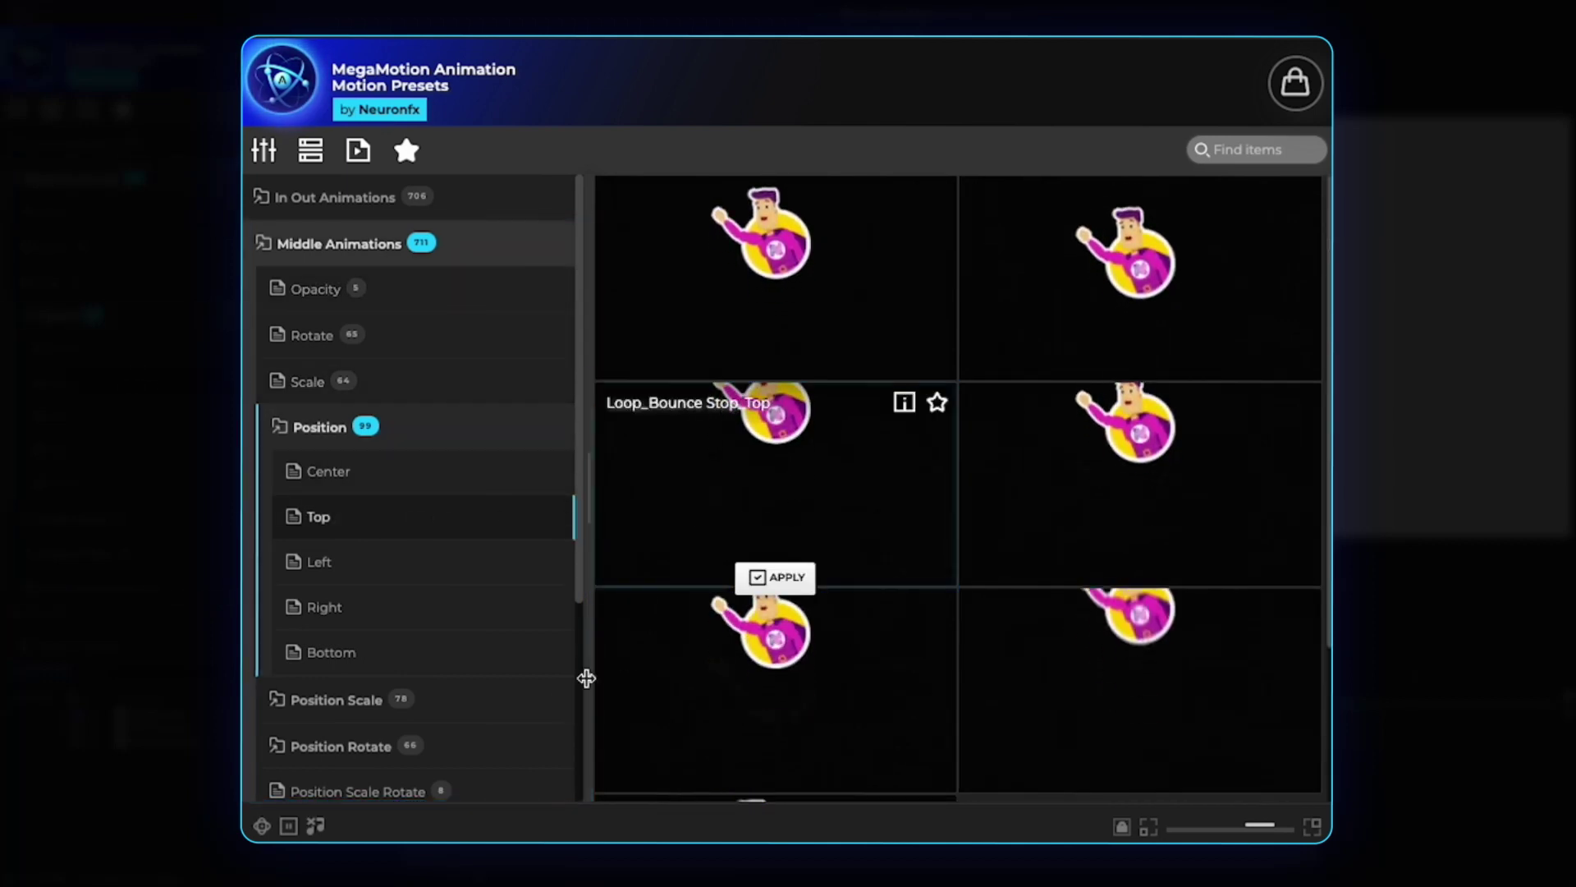
click(342, 745)
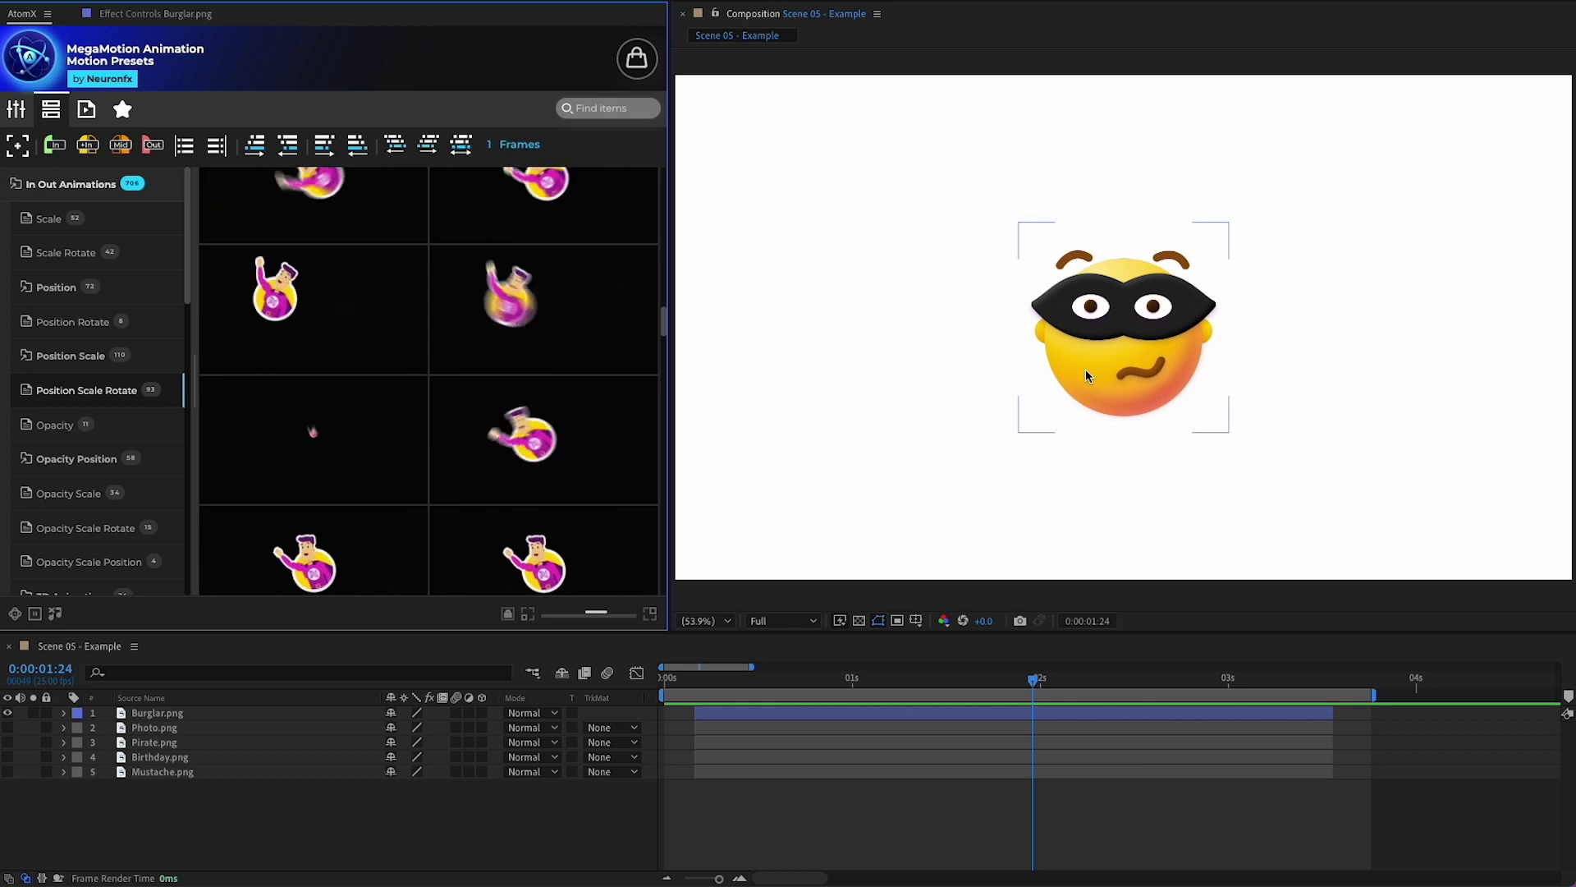
click(1085, 375)
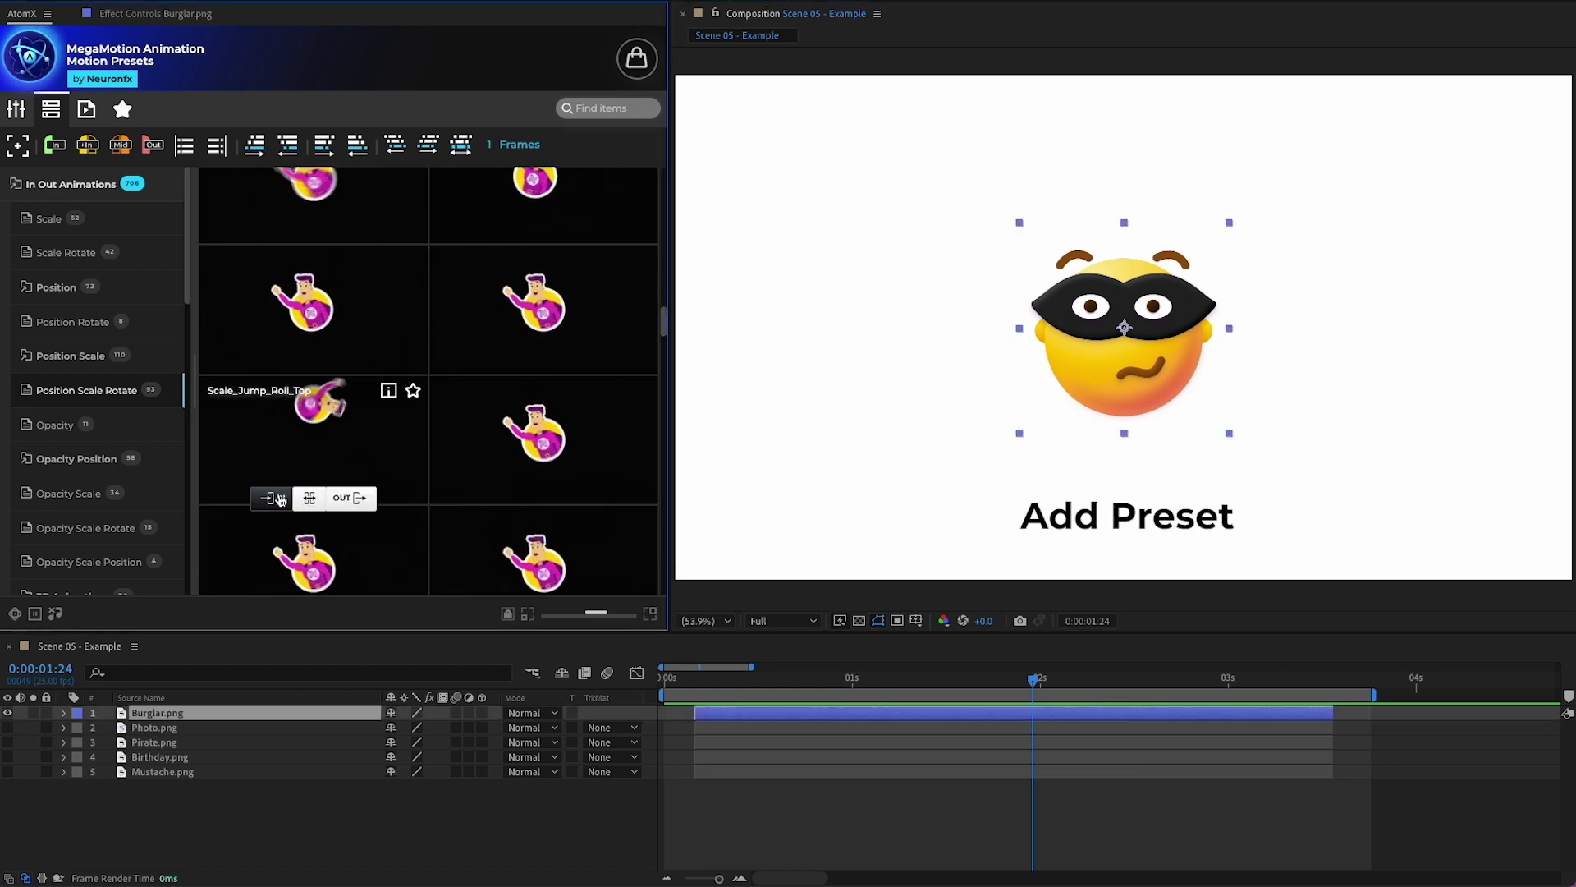
Step: Apply IN_Scale_Jump_Roll_Top to the burglar emoji and preview the entrance
click(271, 498)
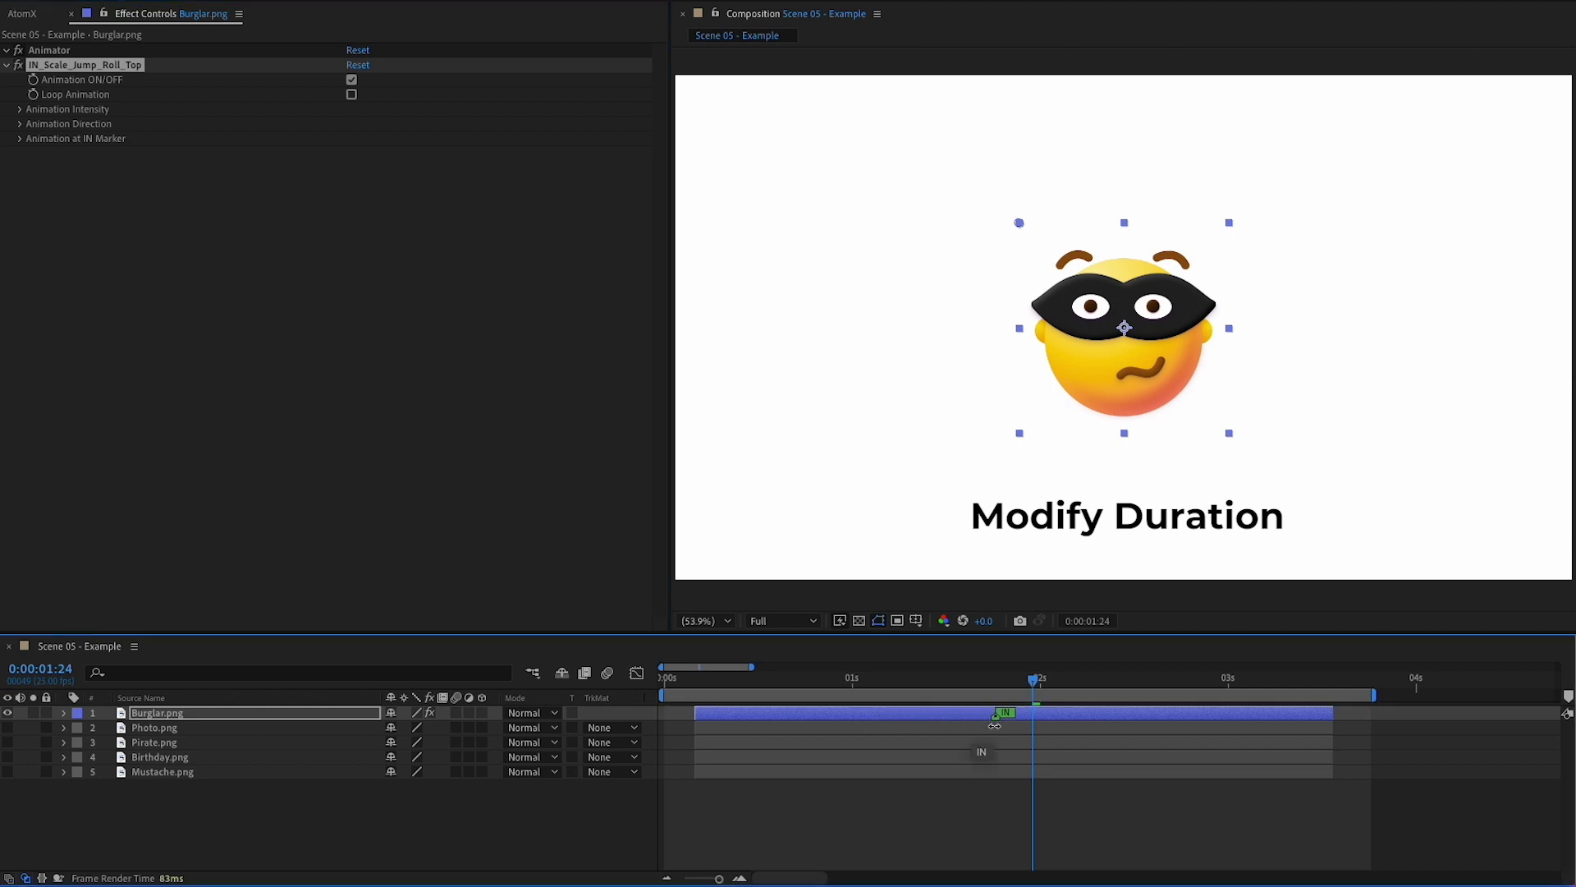
key(space)
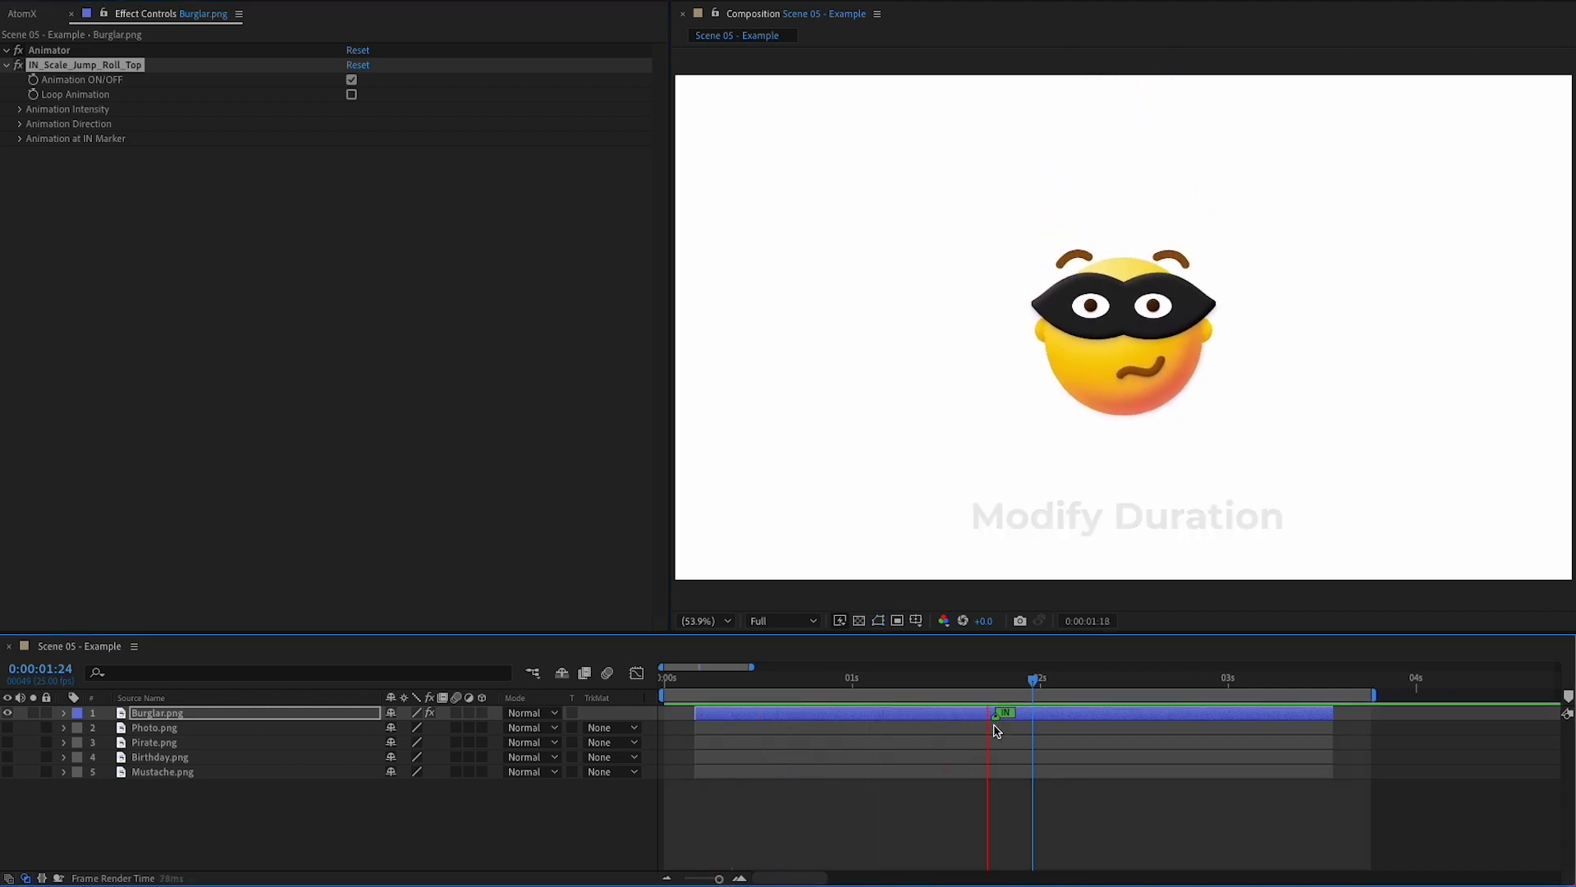
click(808, 679)
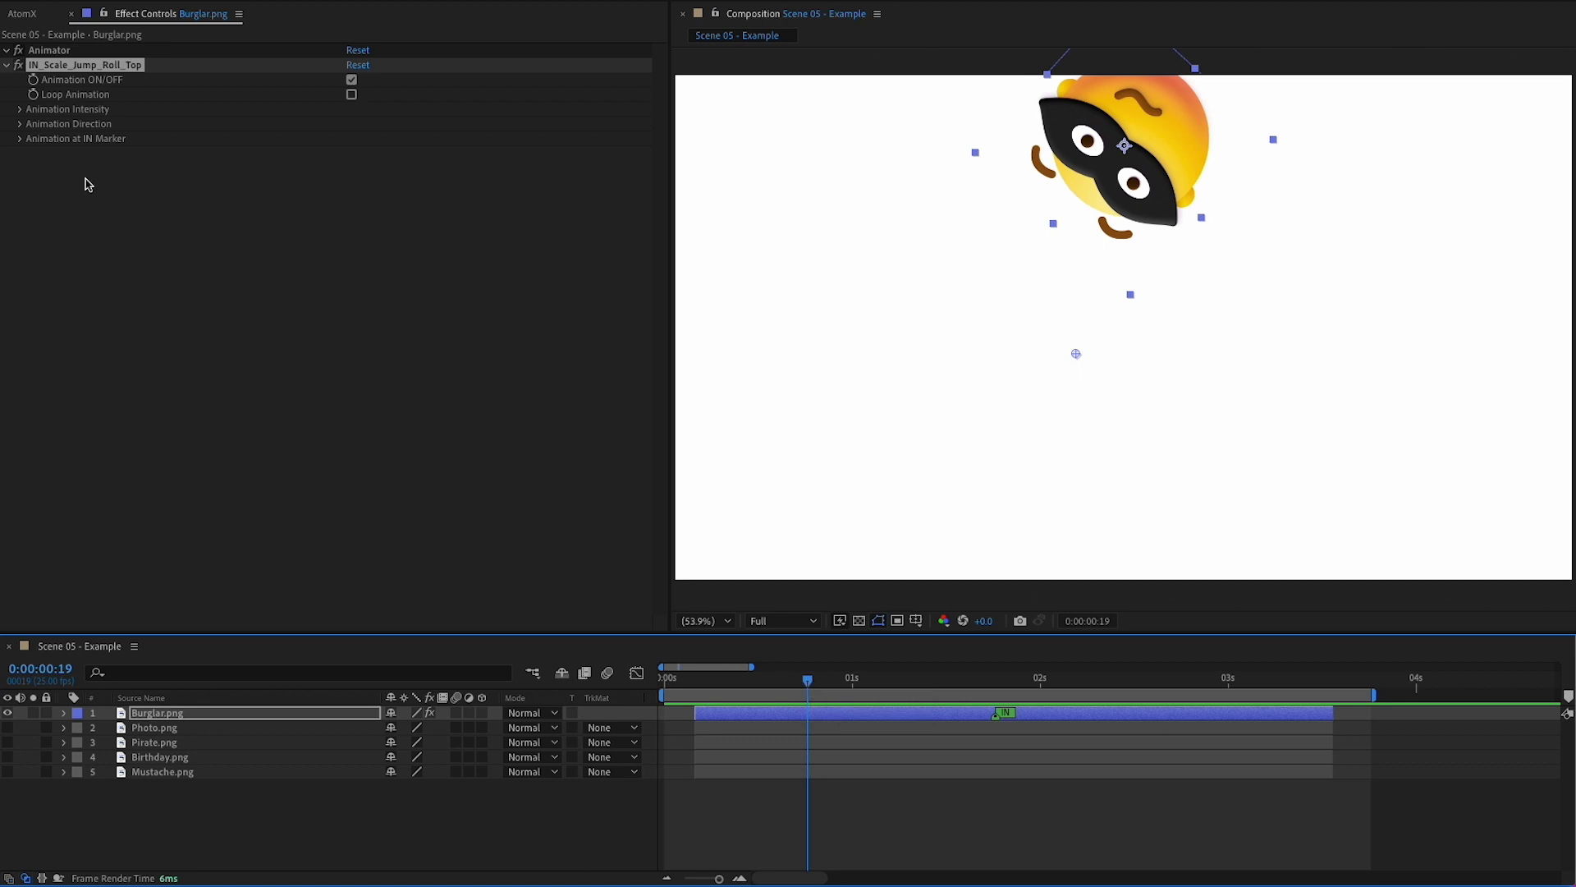
Step: Set the entrance's Animation Intensity to 5% and Animation Angle to 178°
click(20, 109)
drag(549, 161, 545, 161)
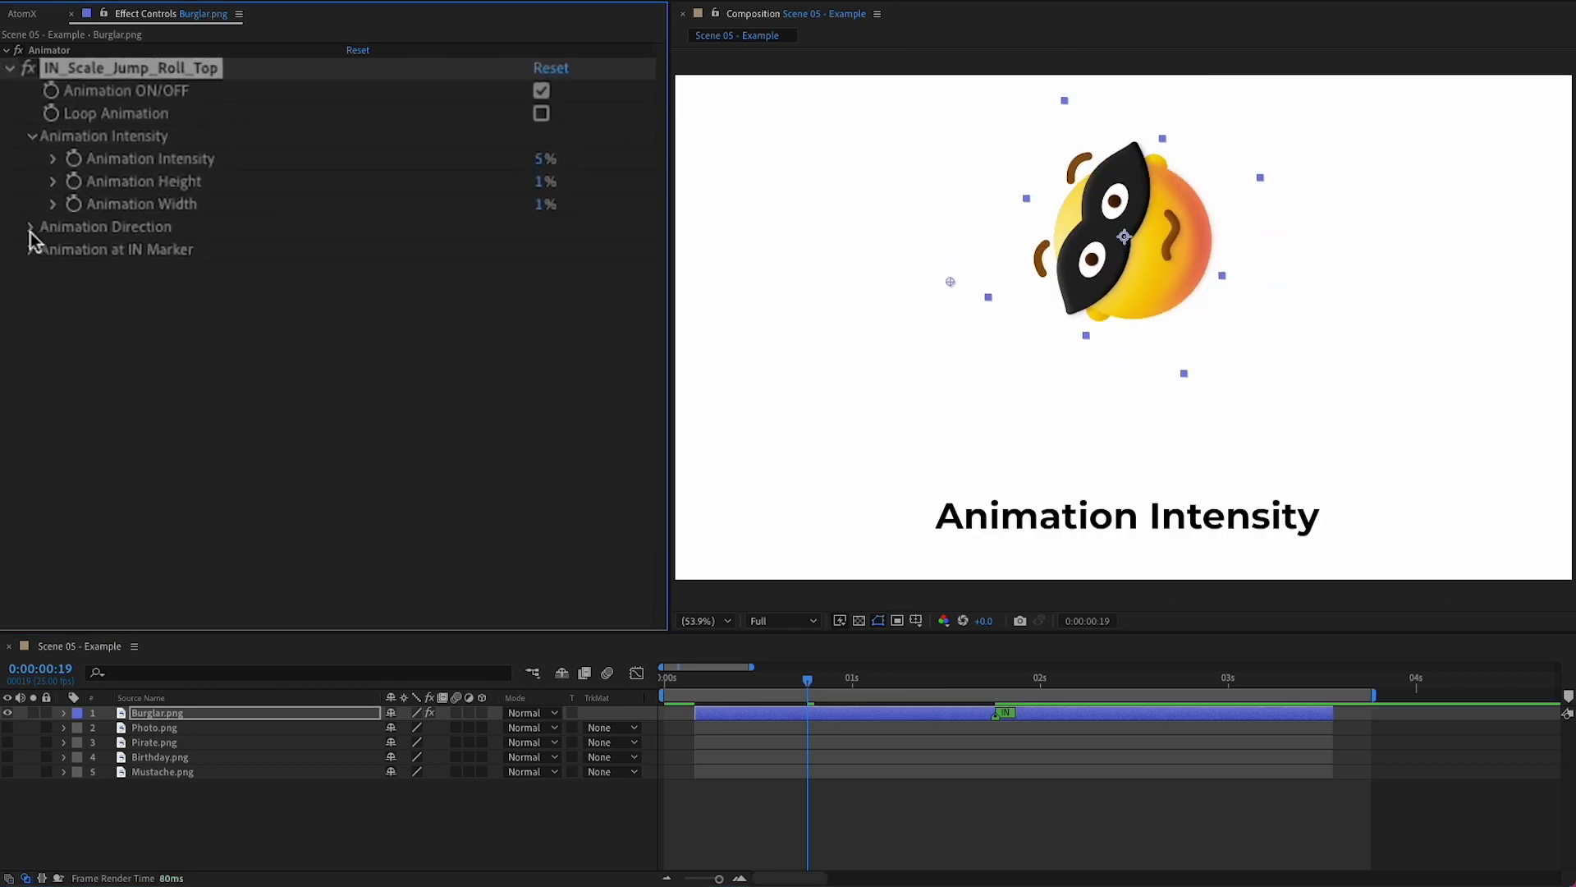
drag(556, 271, 555, 302)
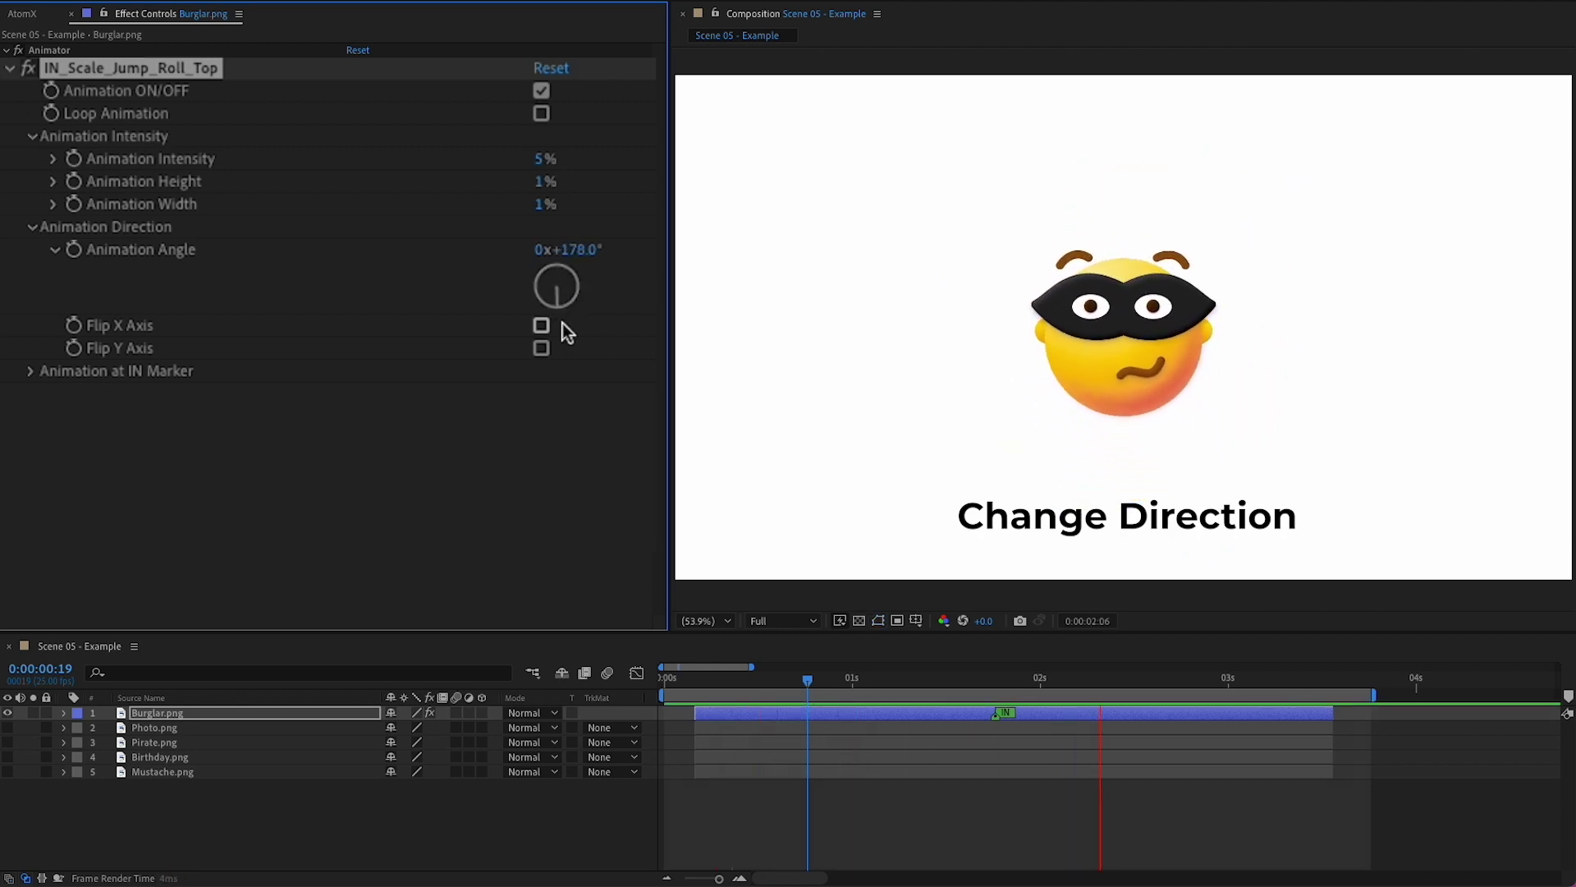
Step: Add the Scale Flutter Wave exit animation to the burglar emoji
click(22, 13)
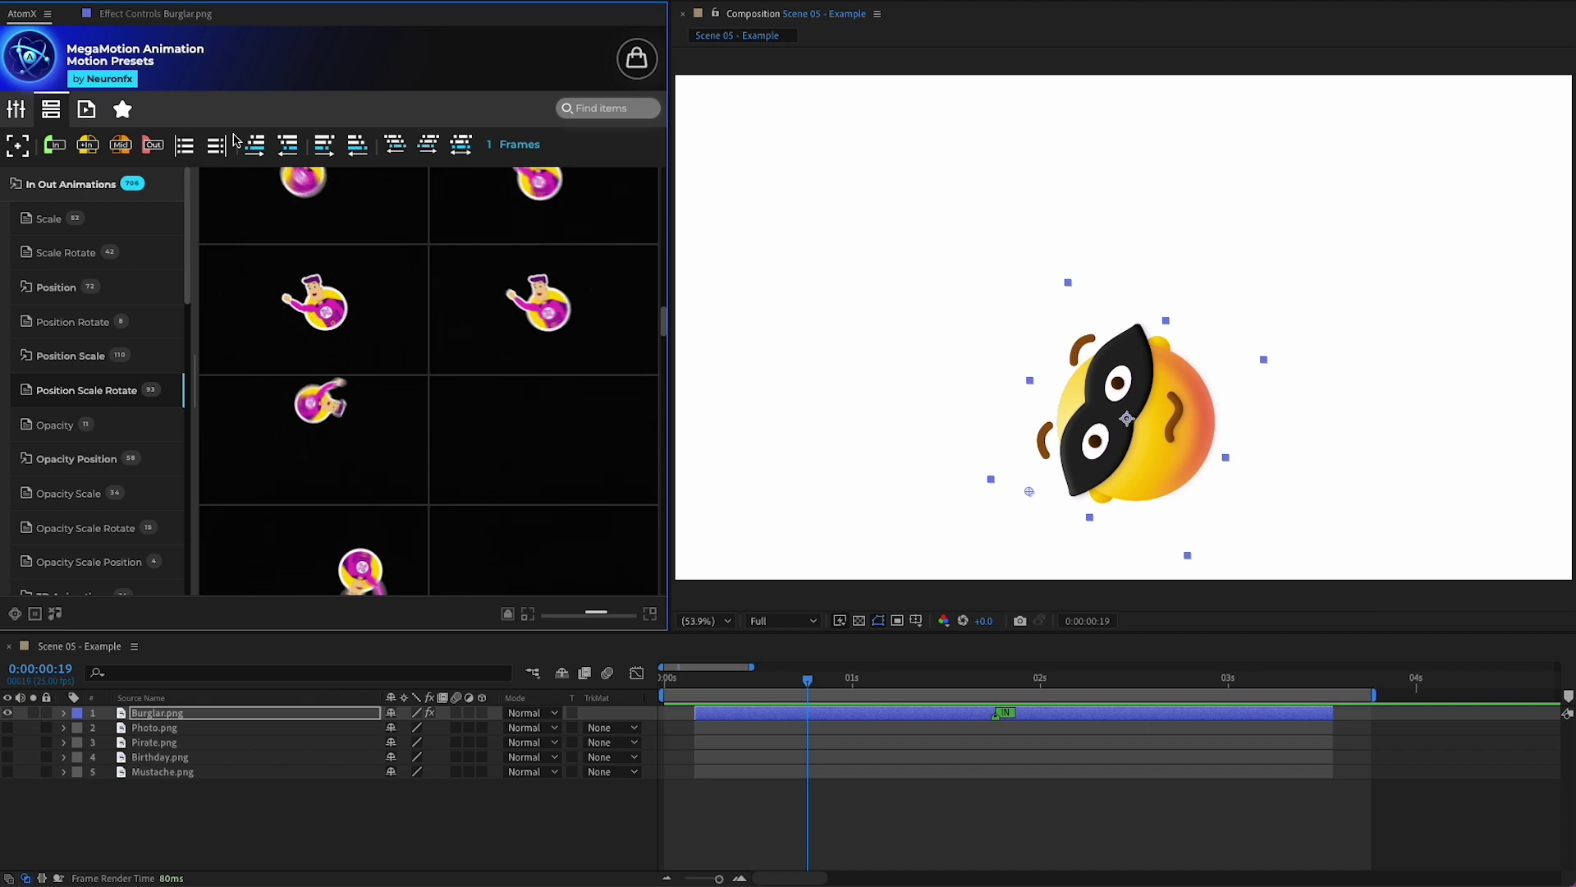
mouse_move(542, 308)
click(582, 369)
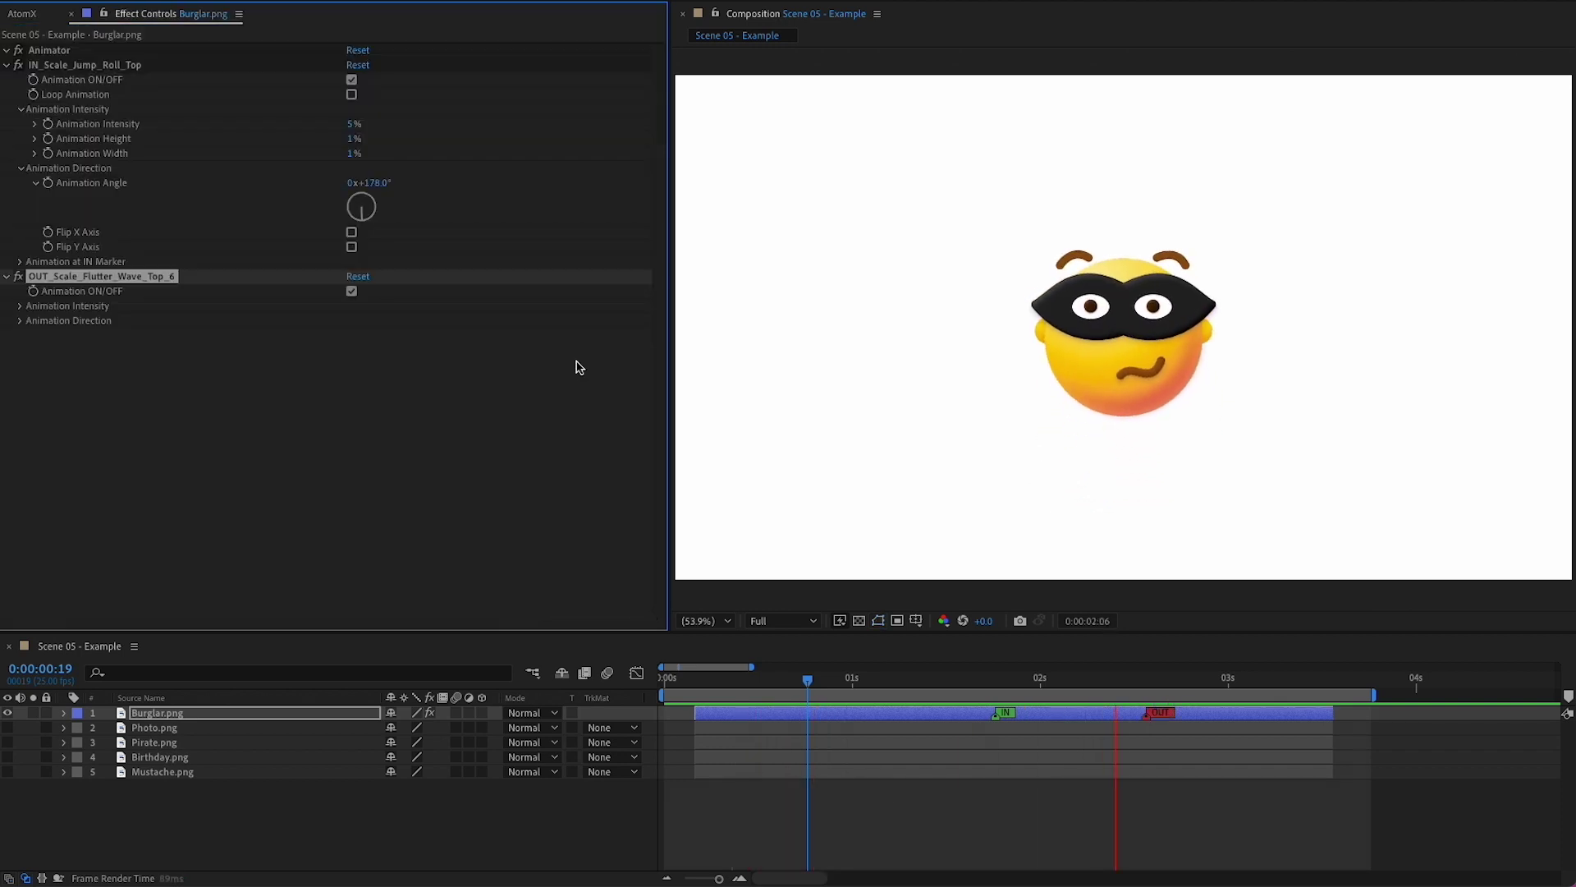
click(22, 14)
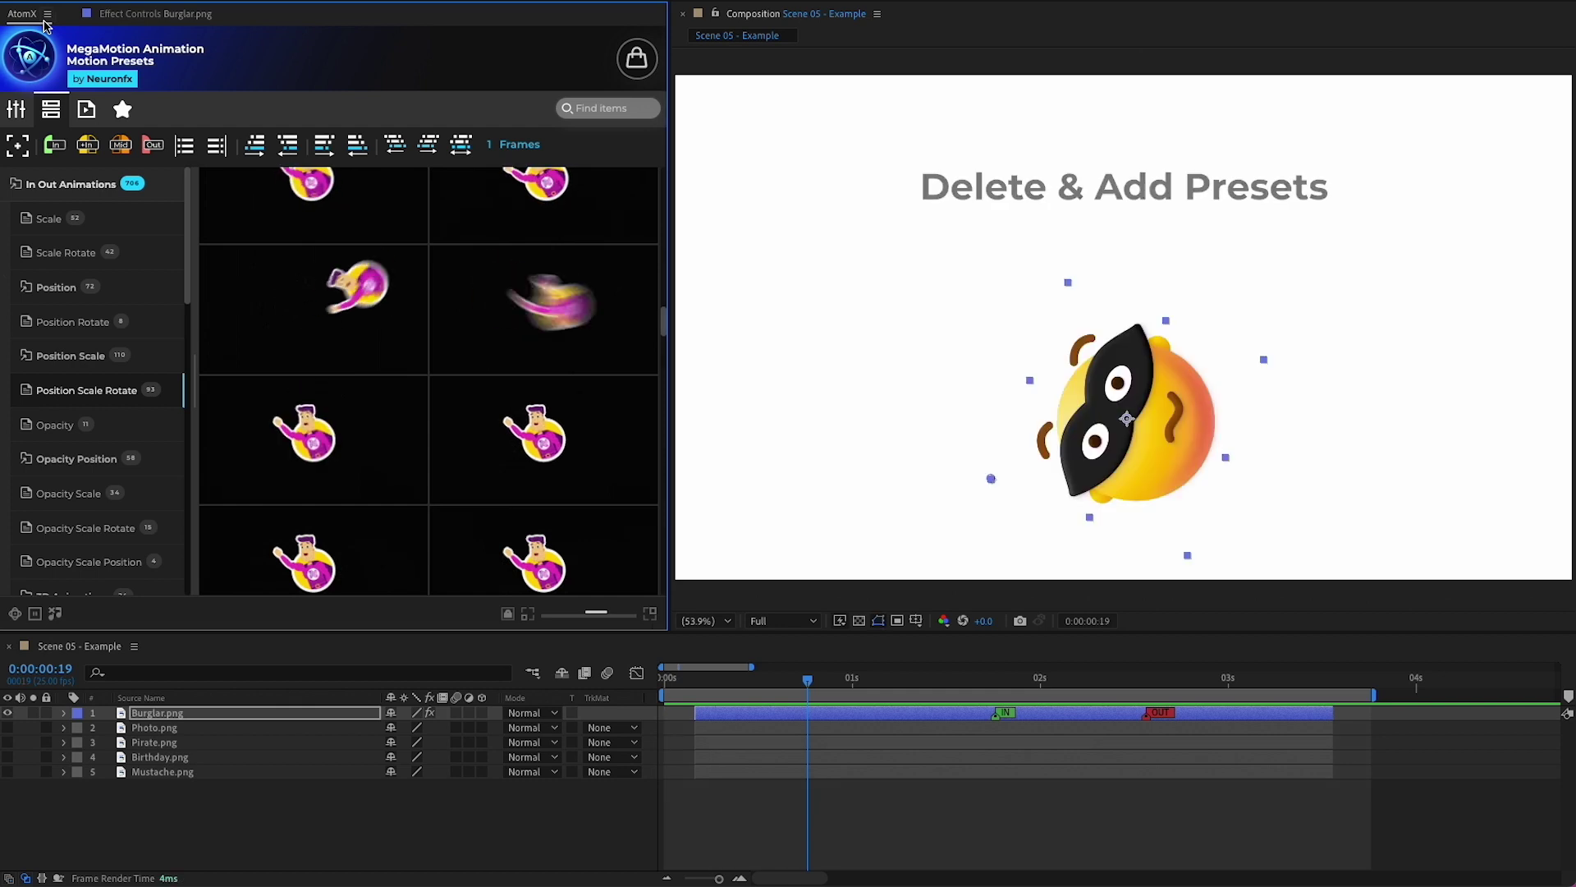
Step: Delete the emoji's Out Animation Preset and add a different preset as its exit
click(18, 109)
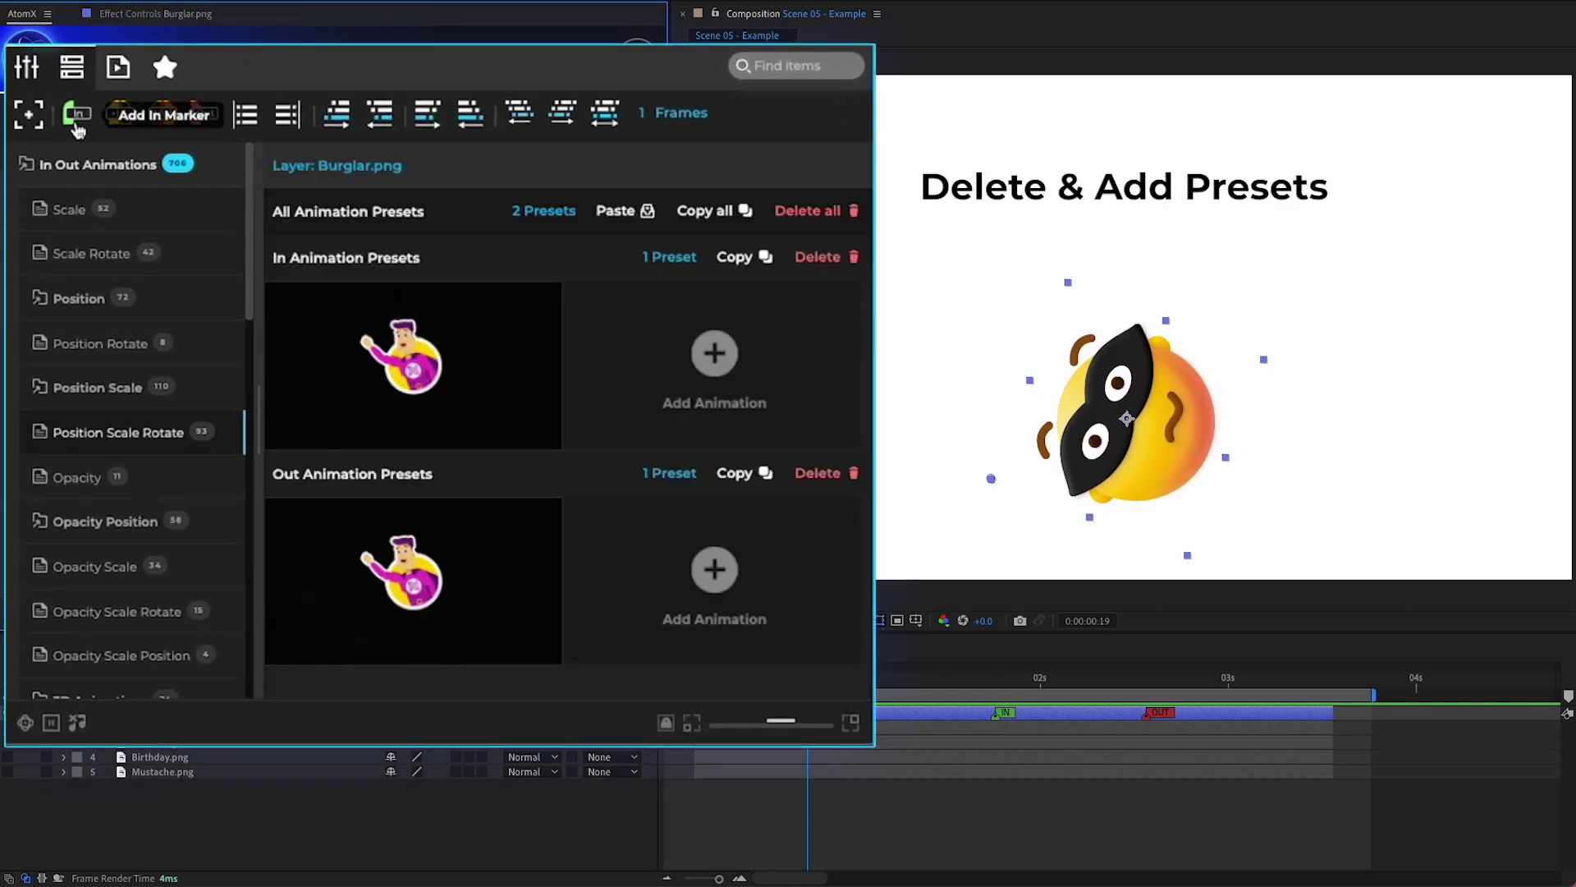
click(816, 473)
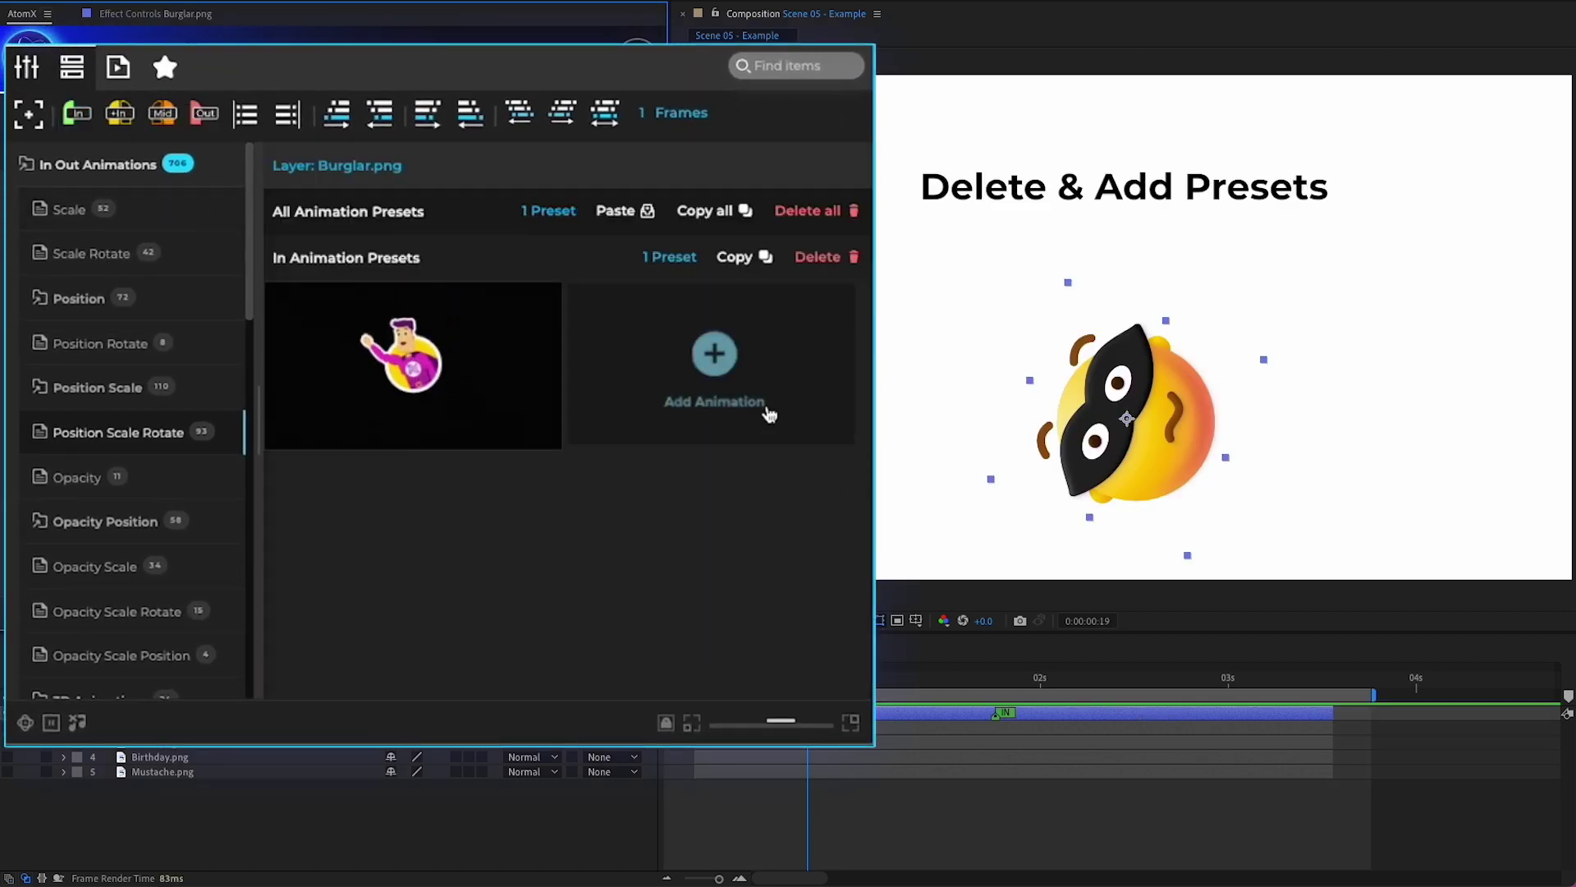
click(714, 369)
click(758, 304)
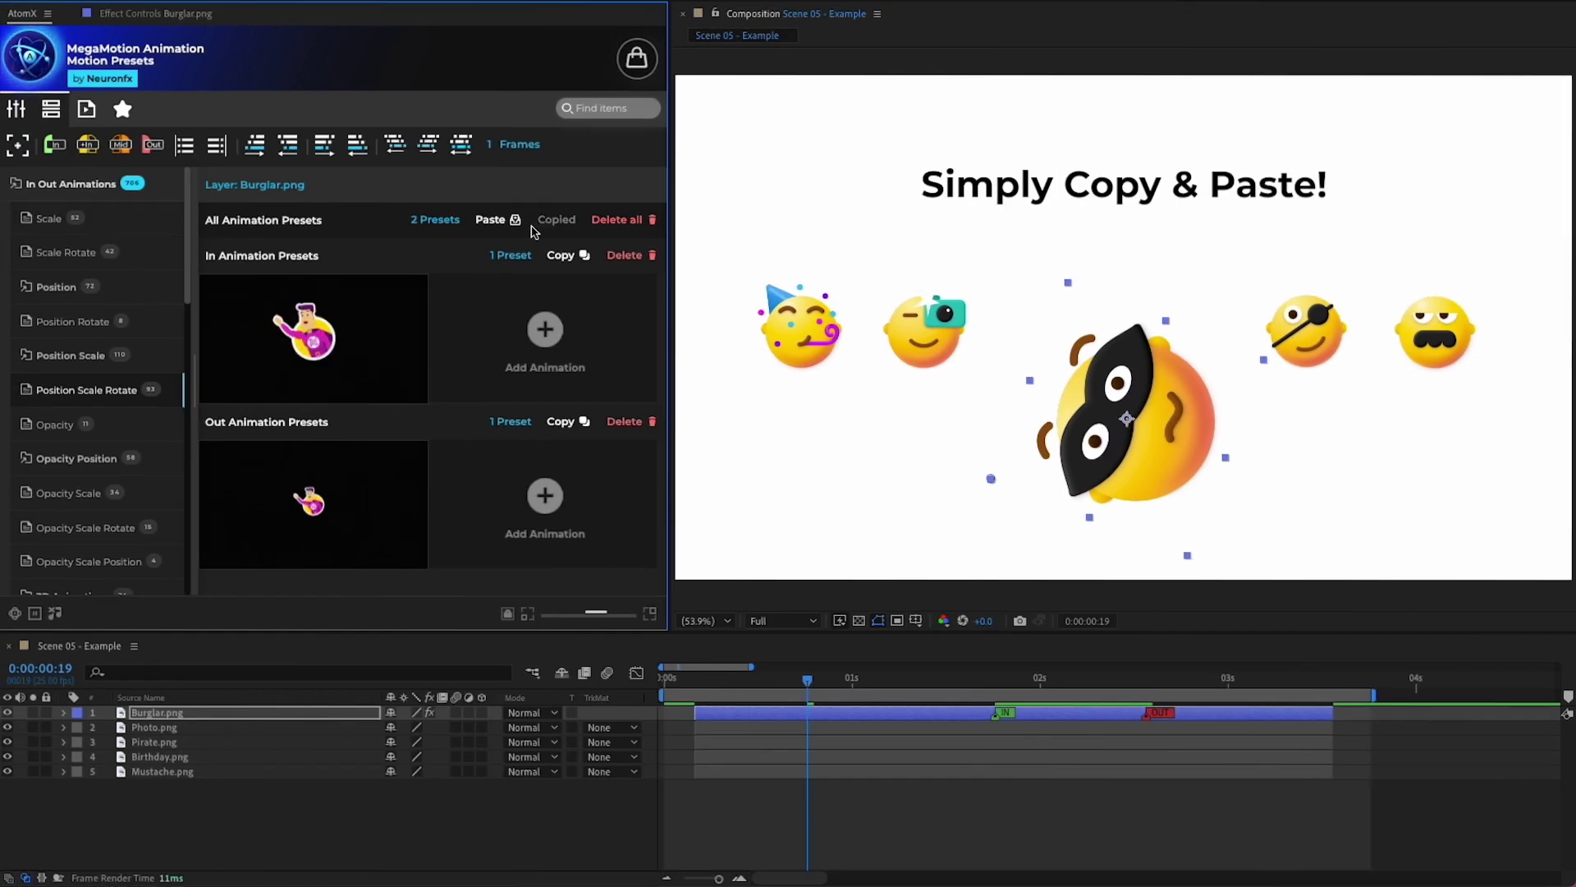
Step: Paste the burglar emoji's copied animations onto the Photo.png through Mustache.png layers
click(234, 729)
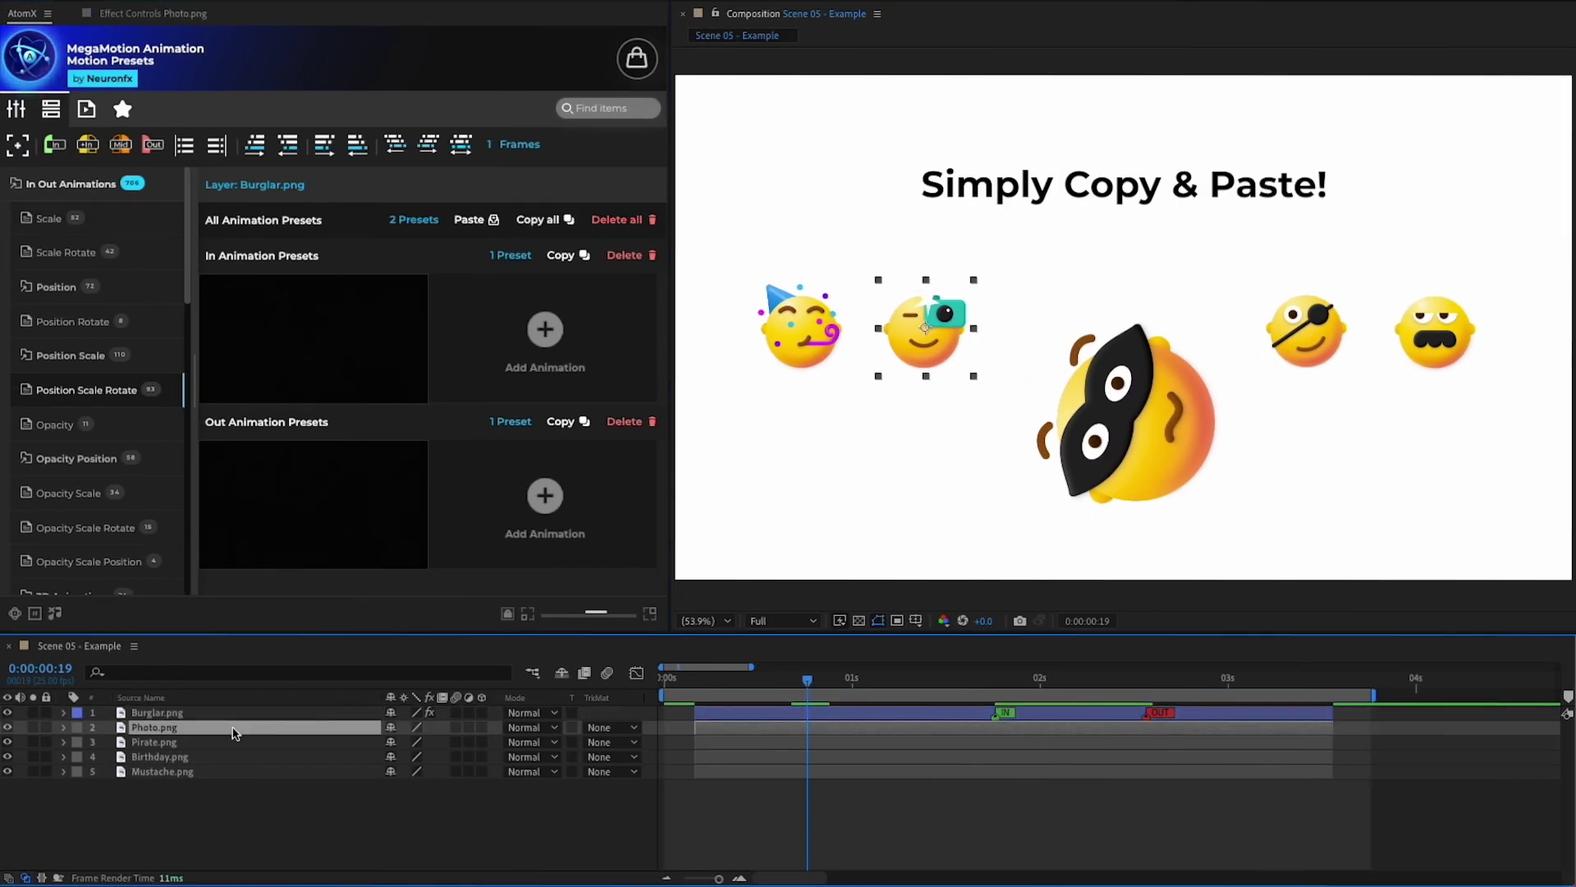
shift+click(198, 775)
click(544, 219)
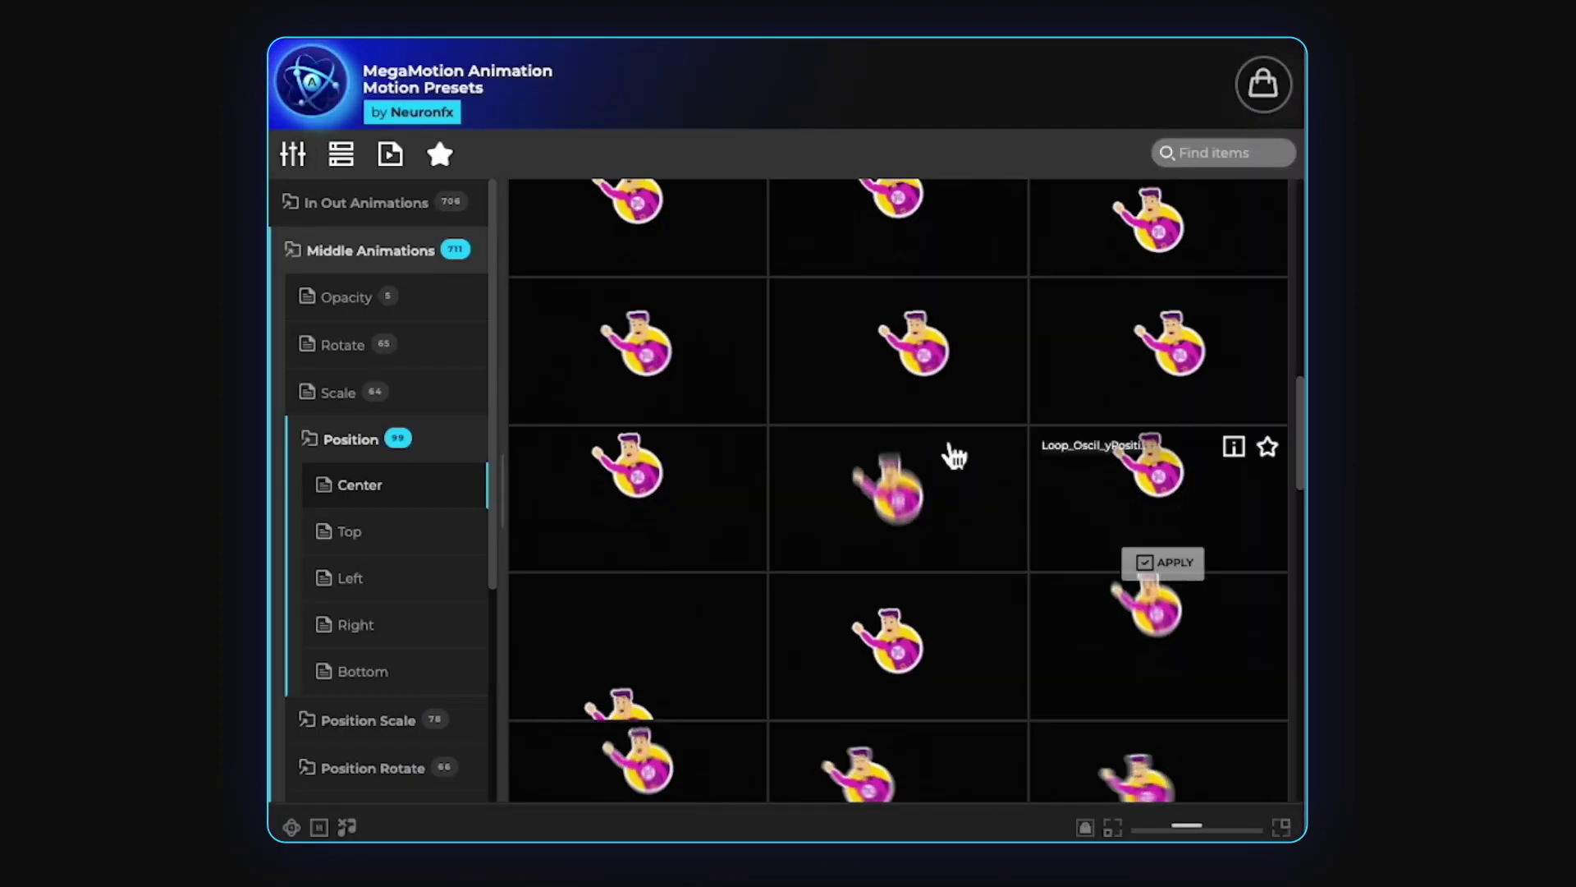
Step: Add an oscillating position loop preset, then select and preview the Diamond layer
click(659, 559)
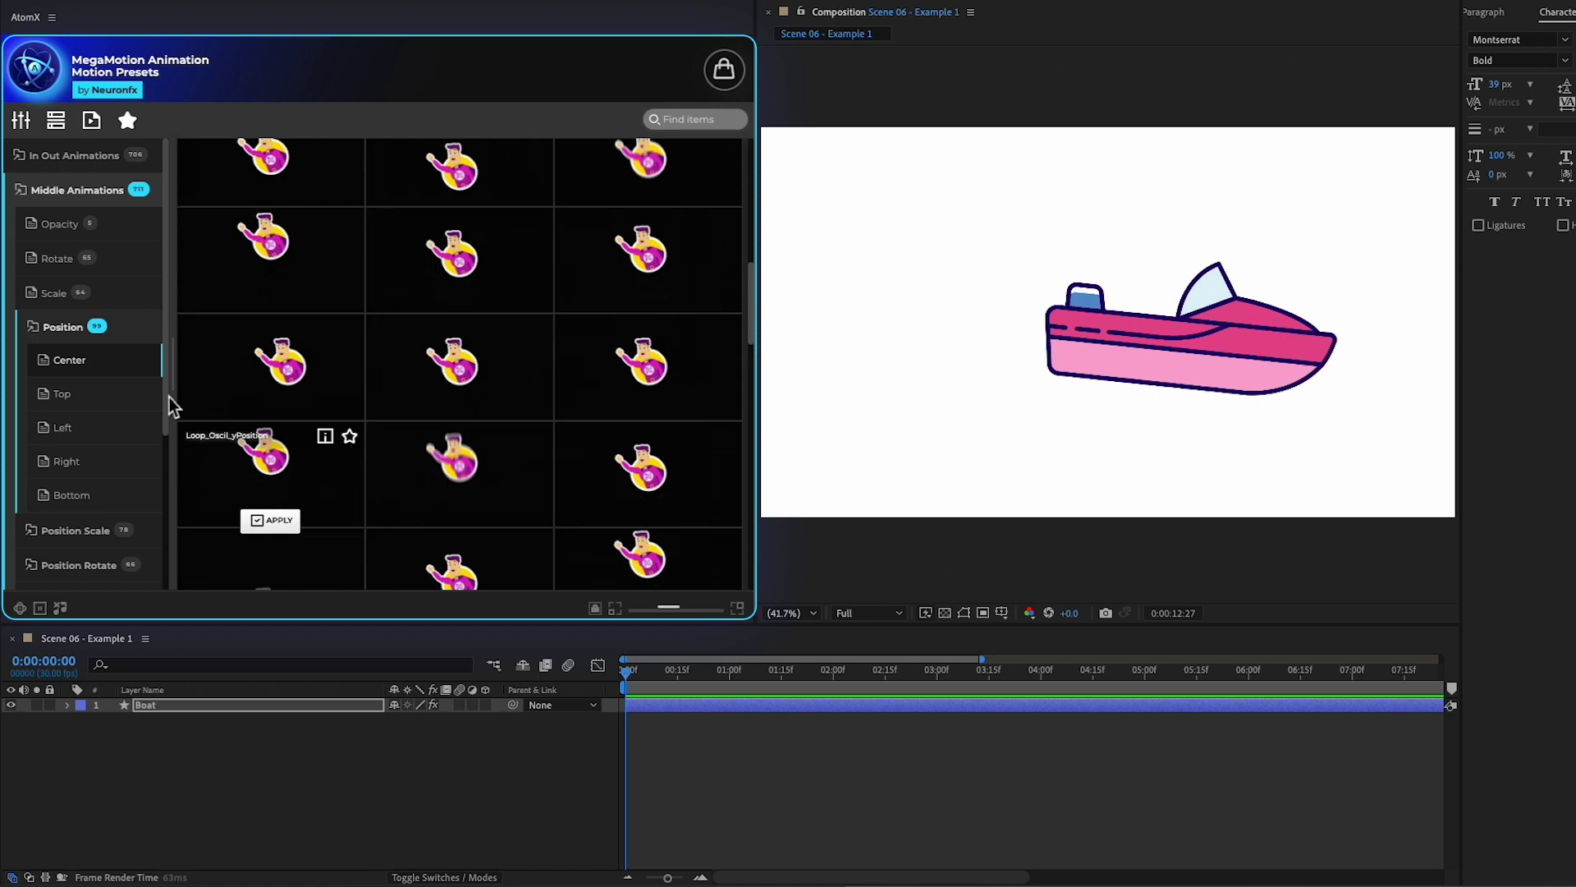
click(464, 351)
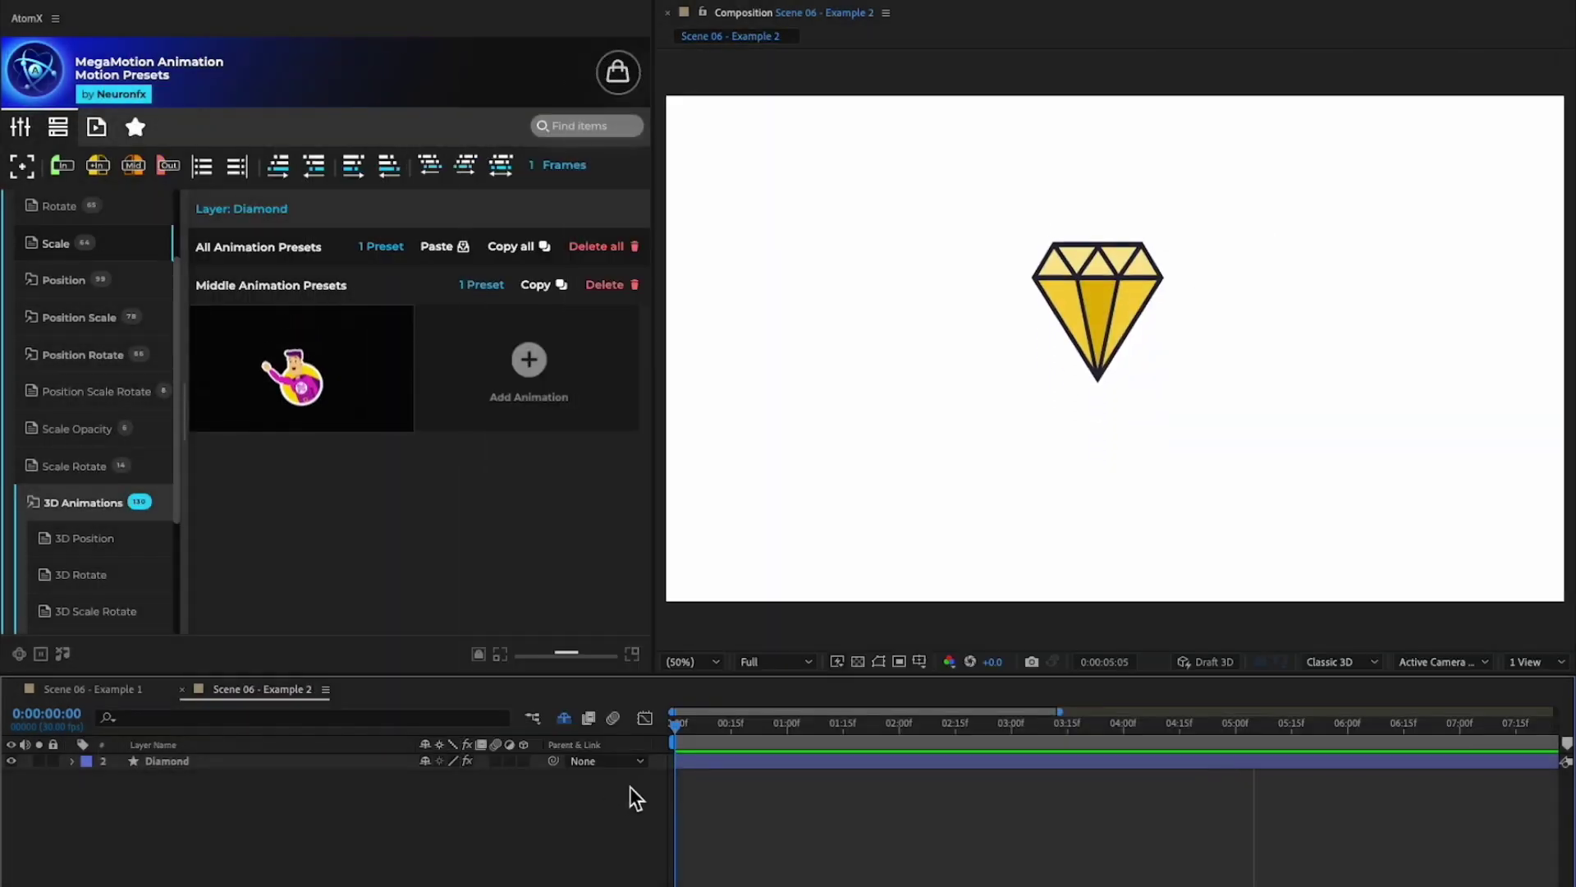
click(697, 763)
drag(680, 727, 1080, 730)
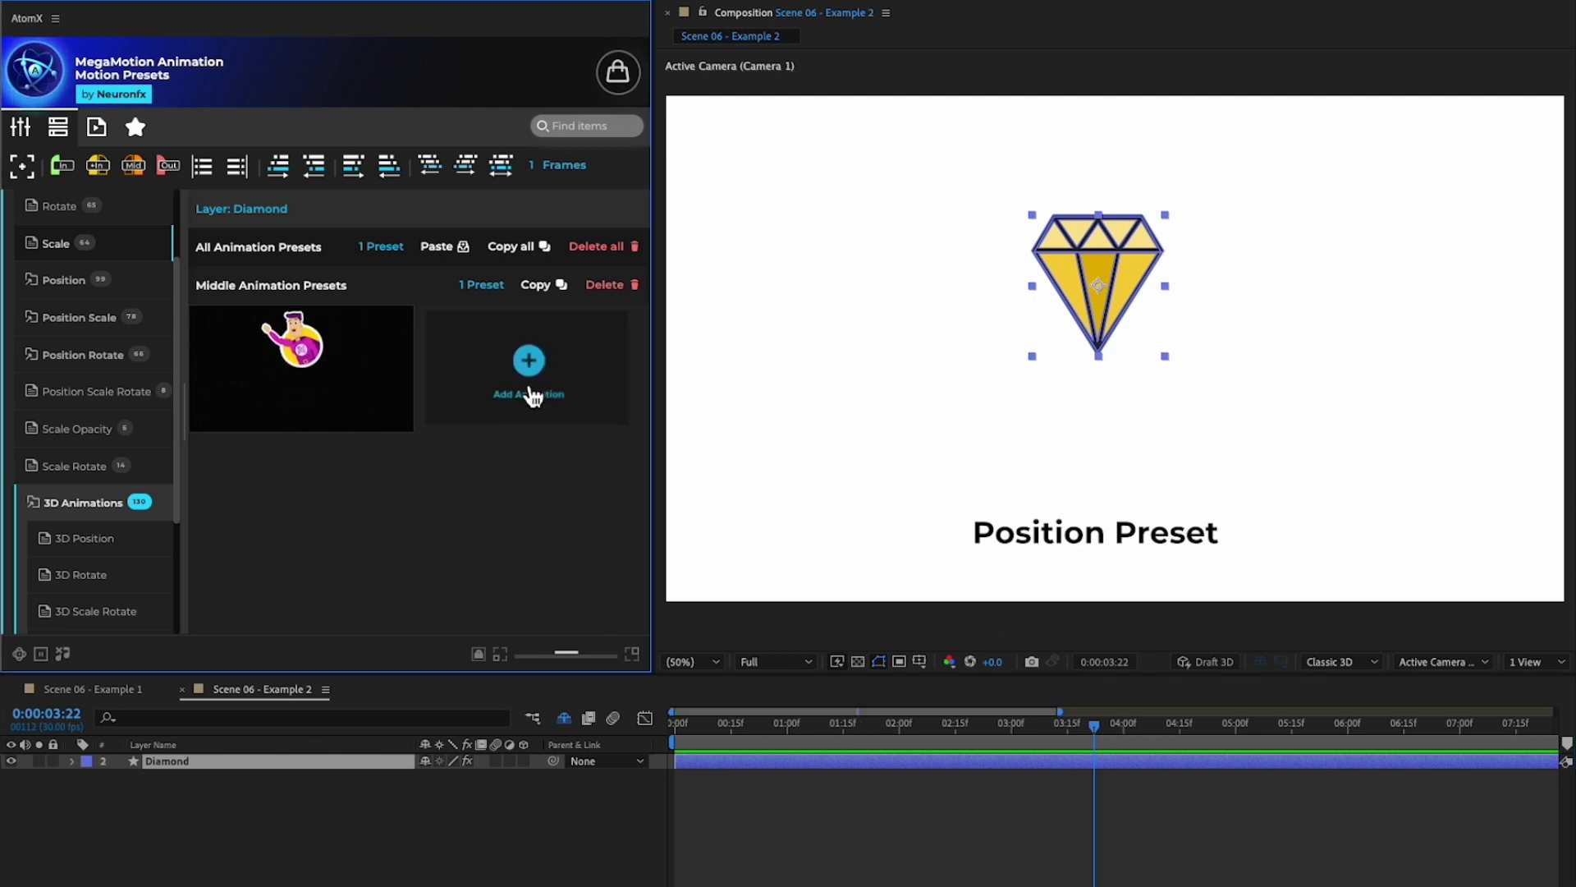
Step: Stack a 3D Rotate preset on the Diamond and preview the combined motion
click(529, 361)
click(112, 577)
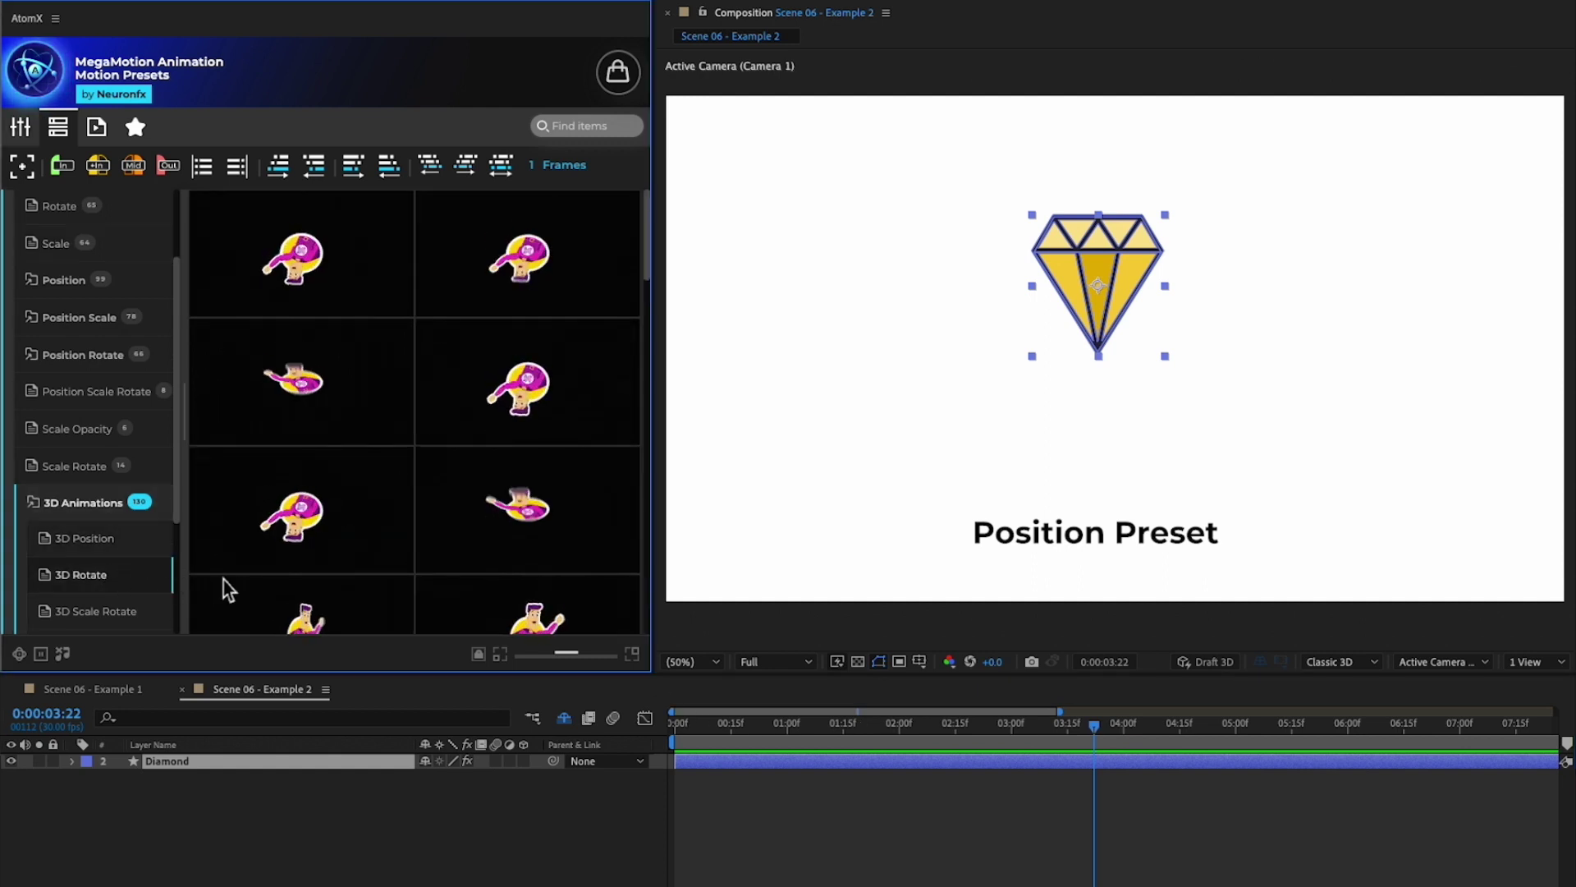
double_click(291, 606)
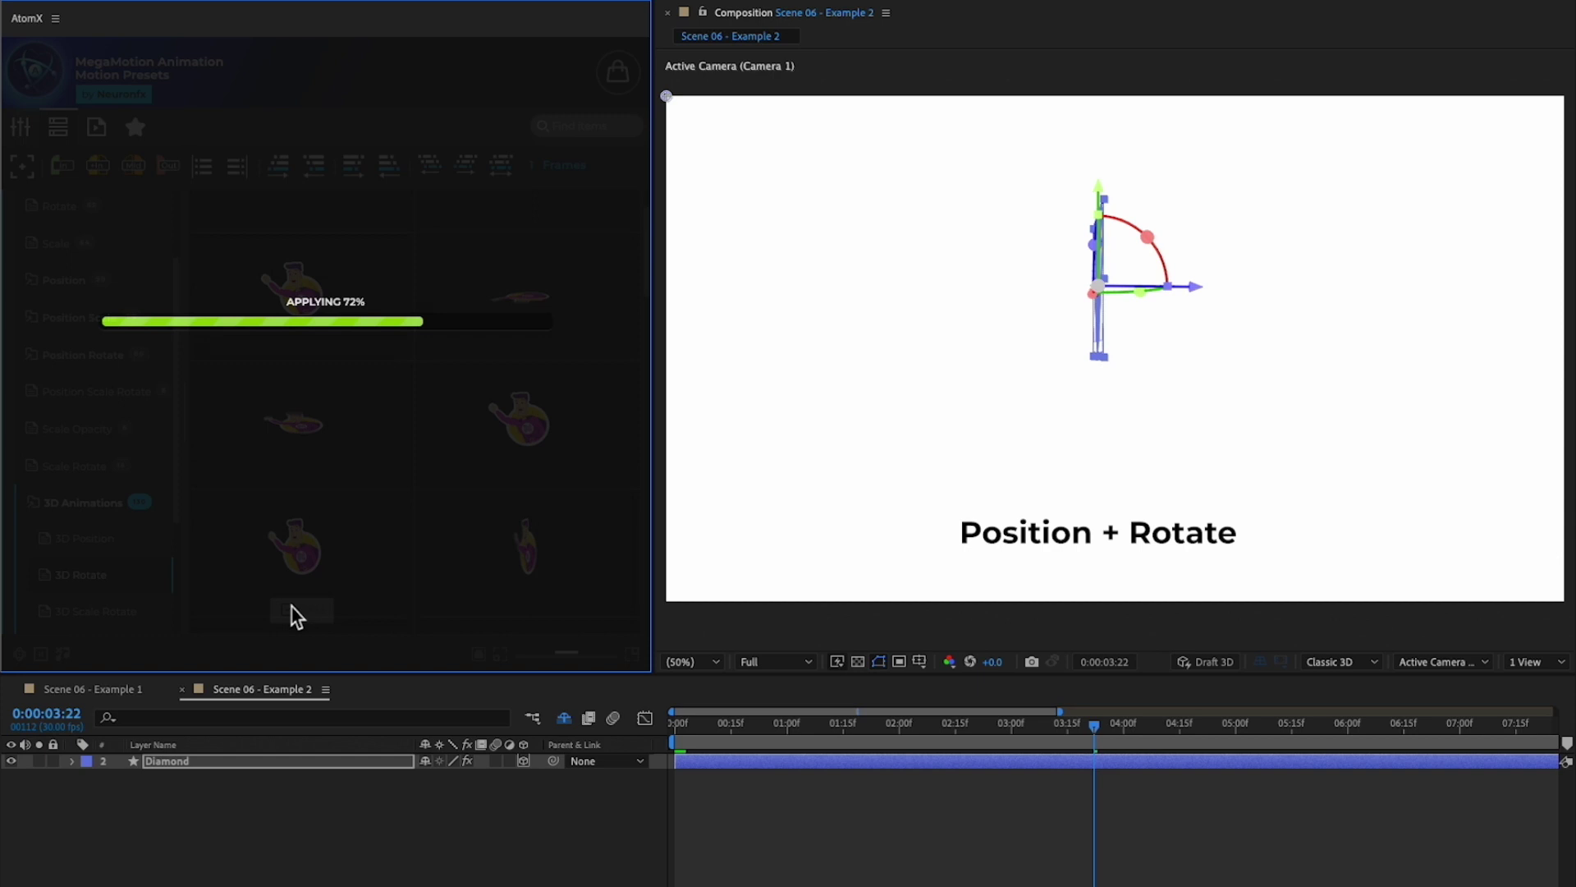
mouse_move(678, 724)
mouse_down()
mouse_move(897, 747)
mouse_move(1079, 739)
mouse_up()
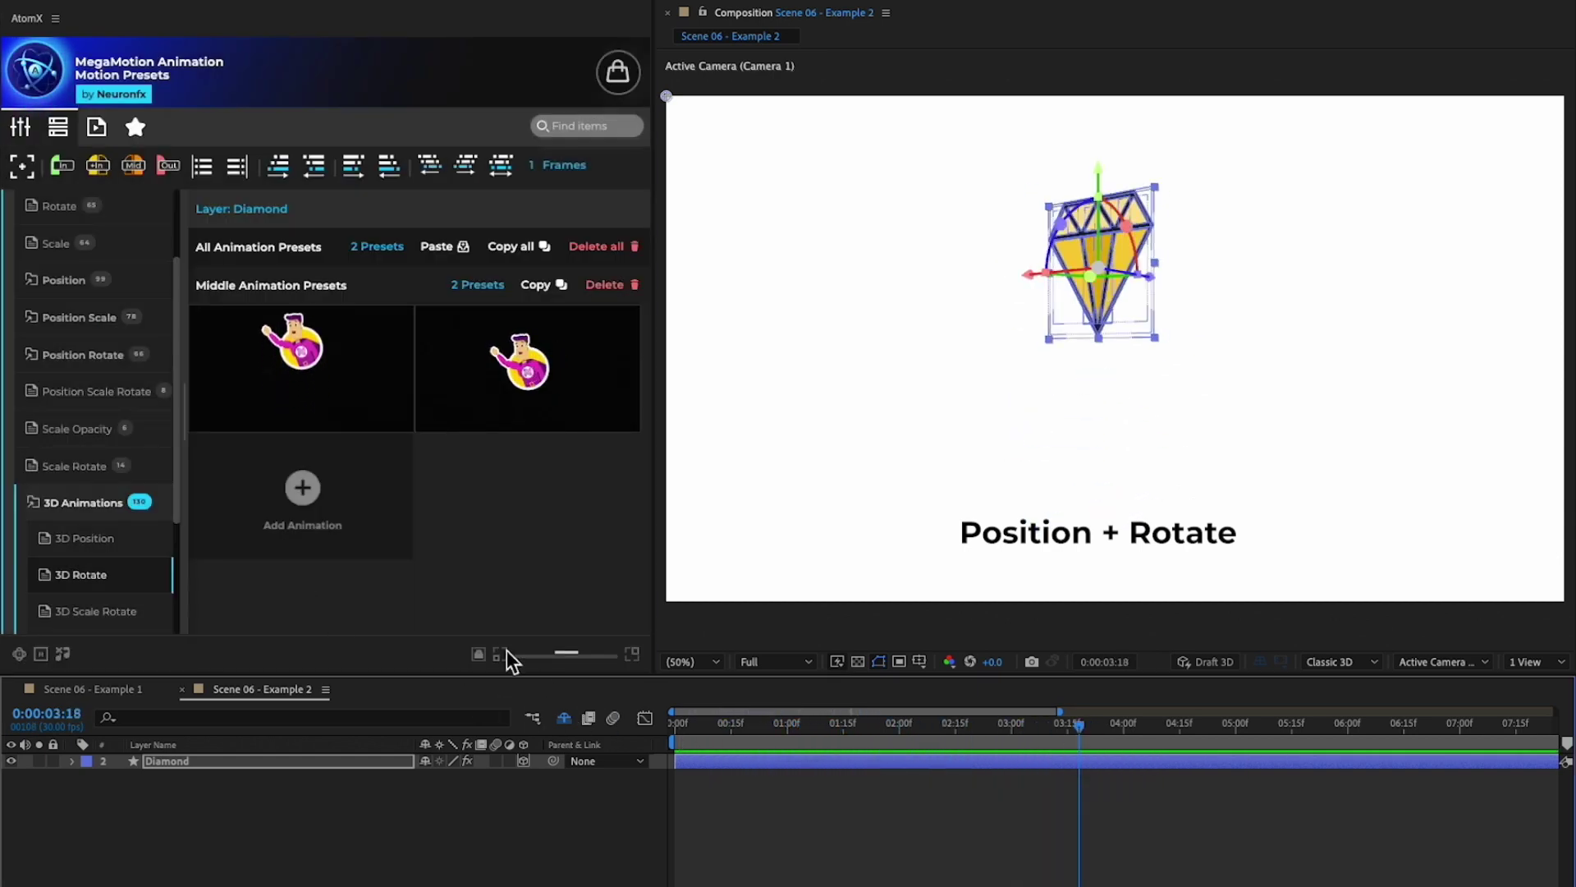
Step: Add a third looping preset to the Diamond, then delete it
click(303, 492)
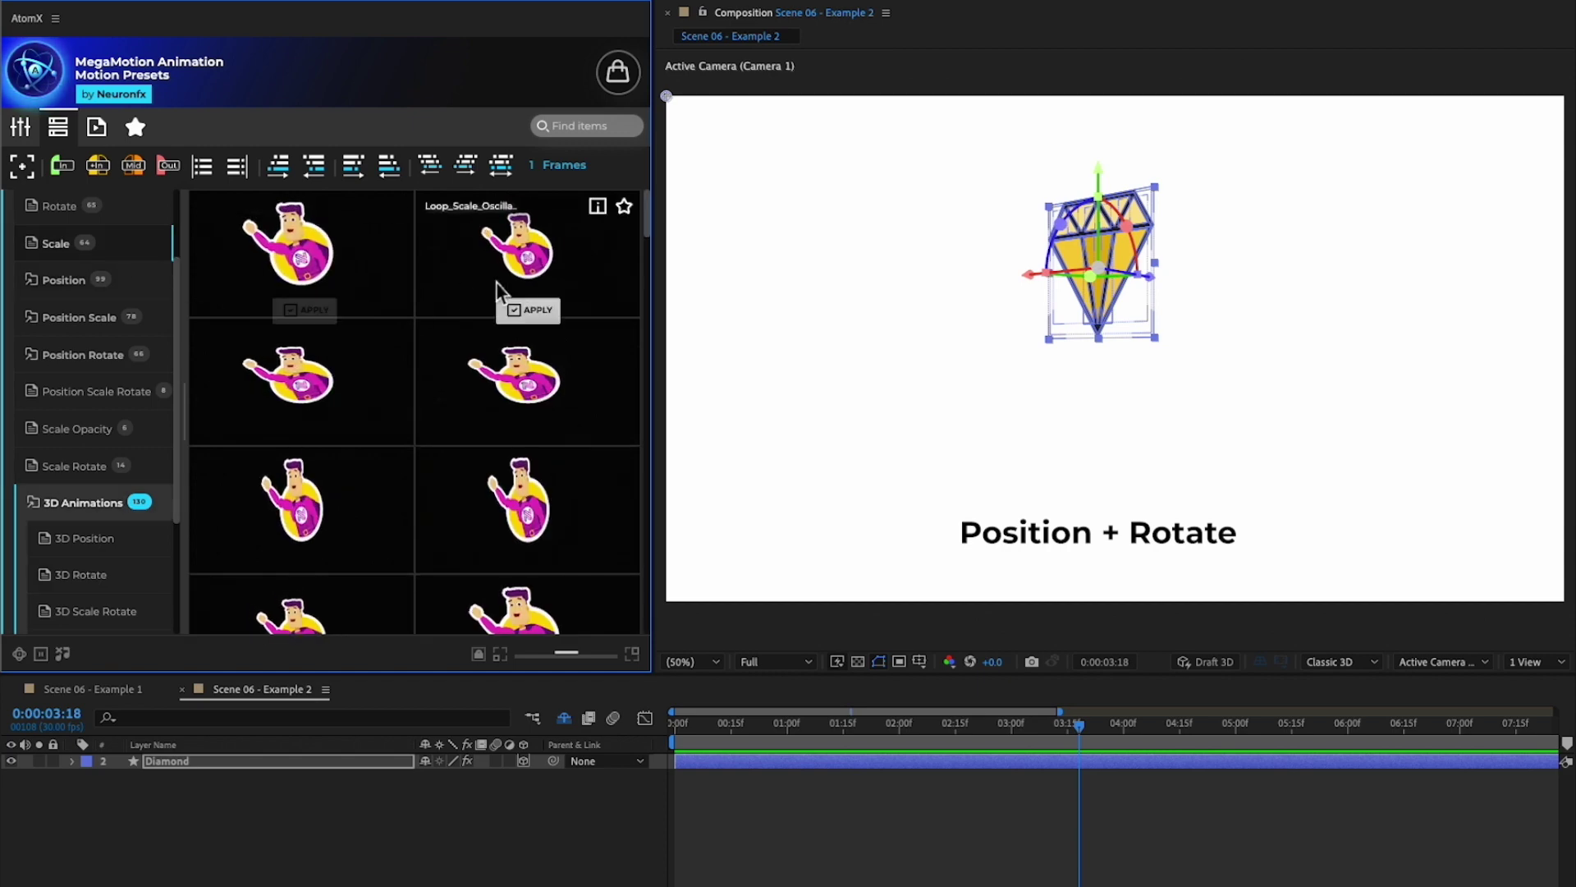
click(531, 311)
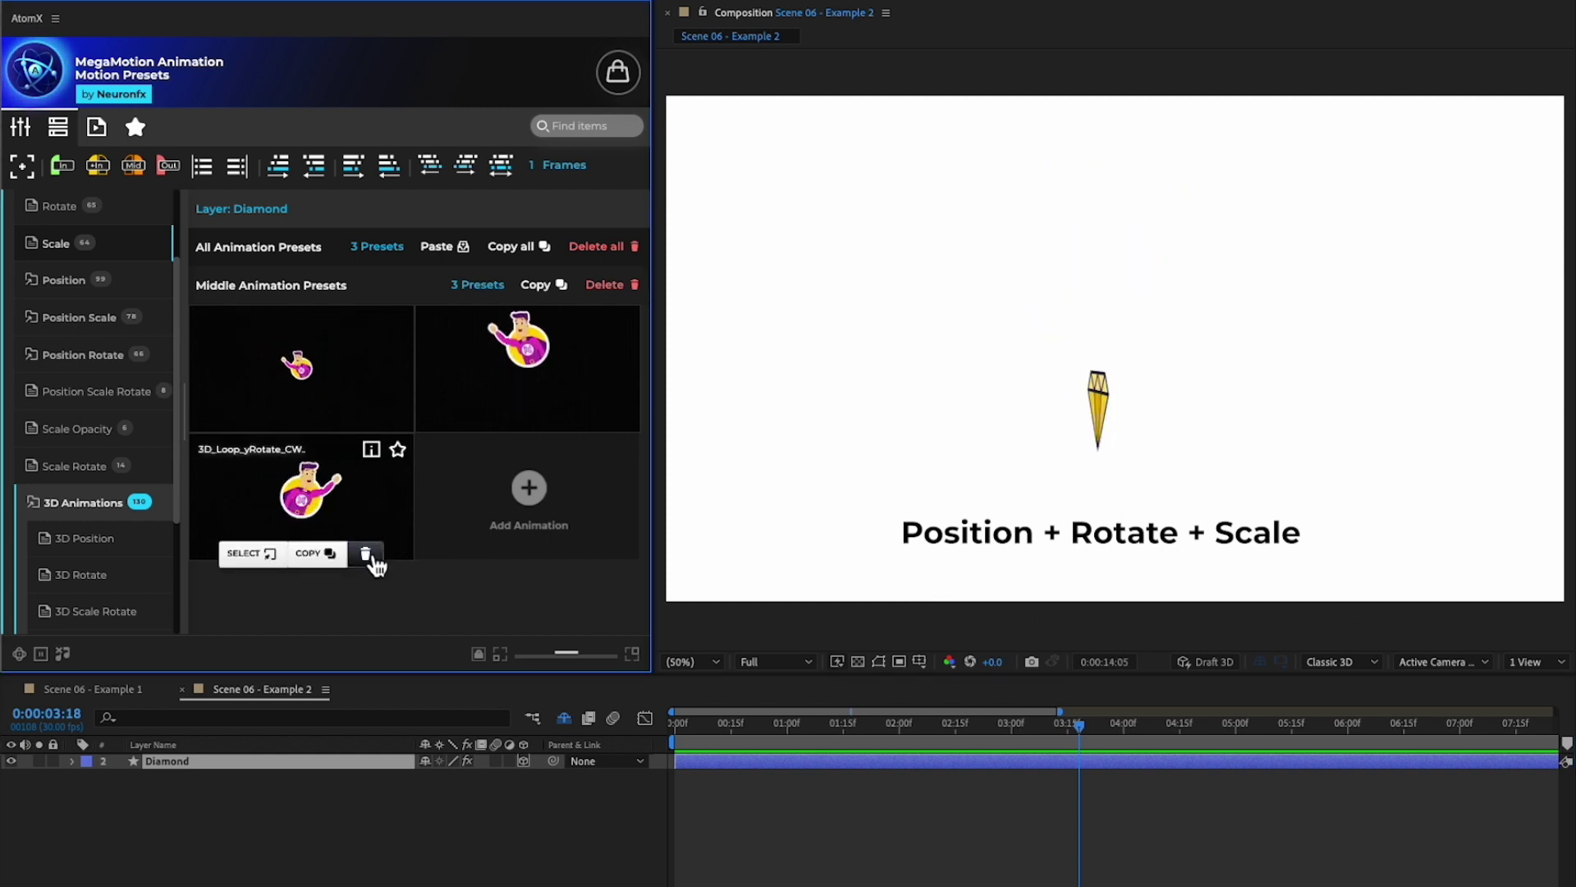
click(373, 550)
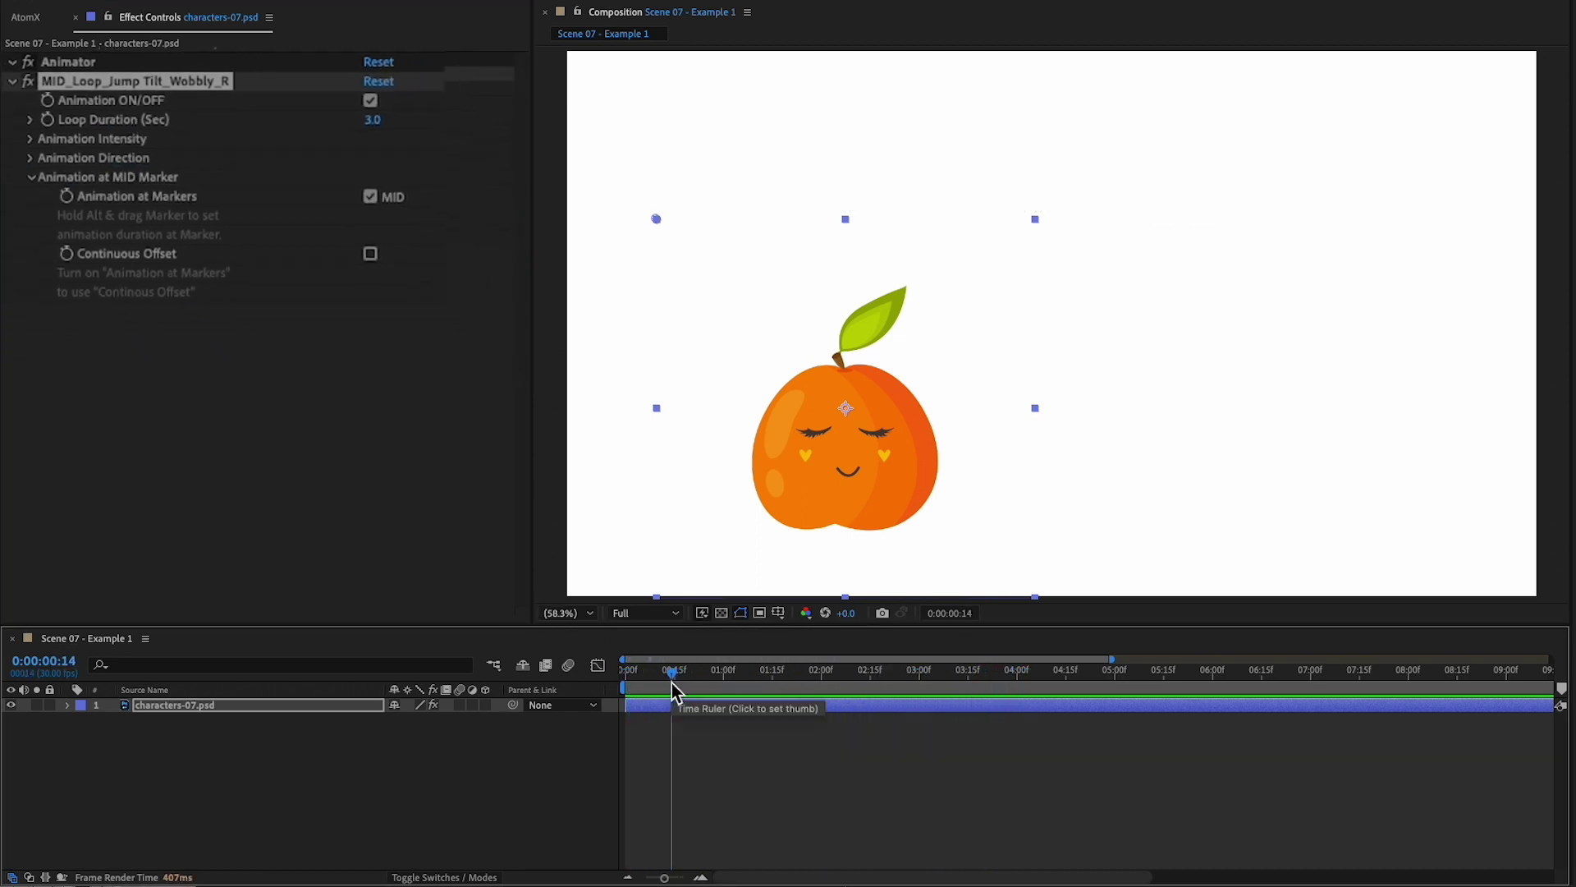
Step: Scrub the orange character's wobbly jump loop across its lengthened middle marker
click(26, 17)
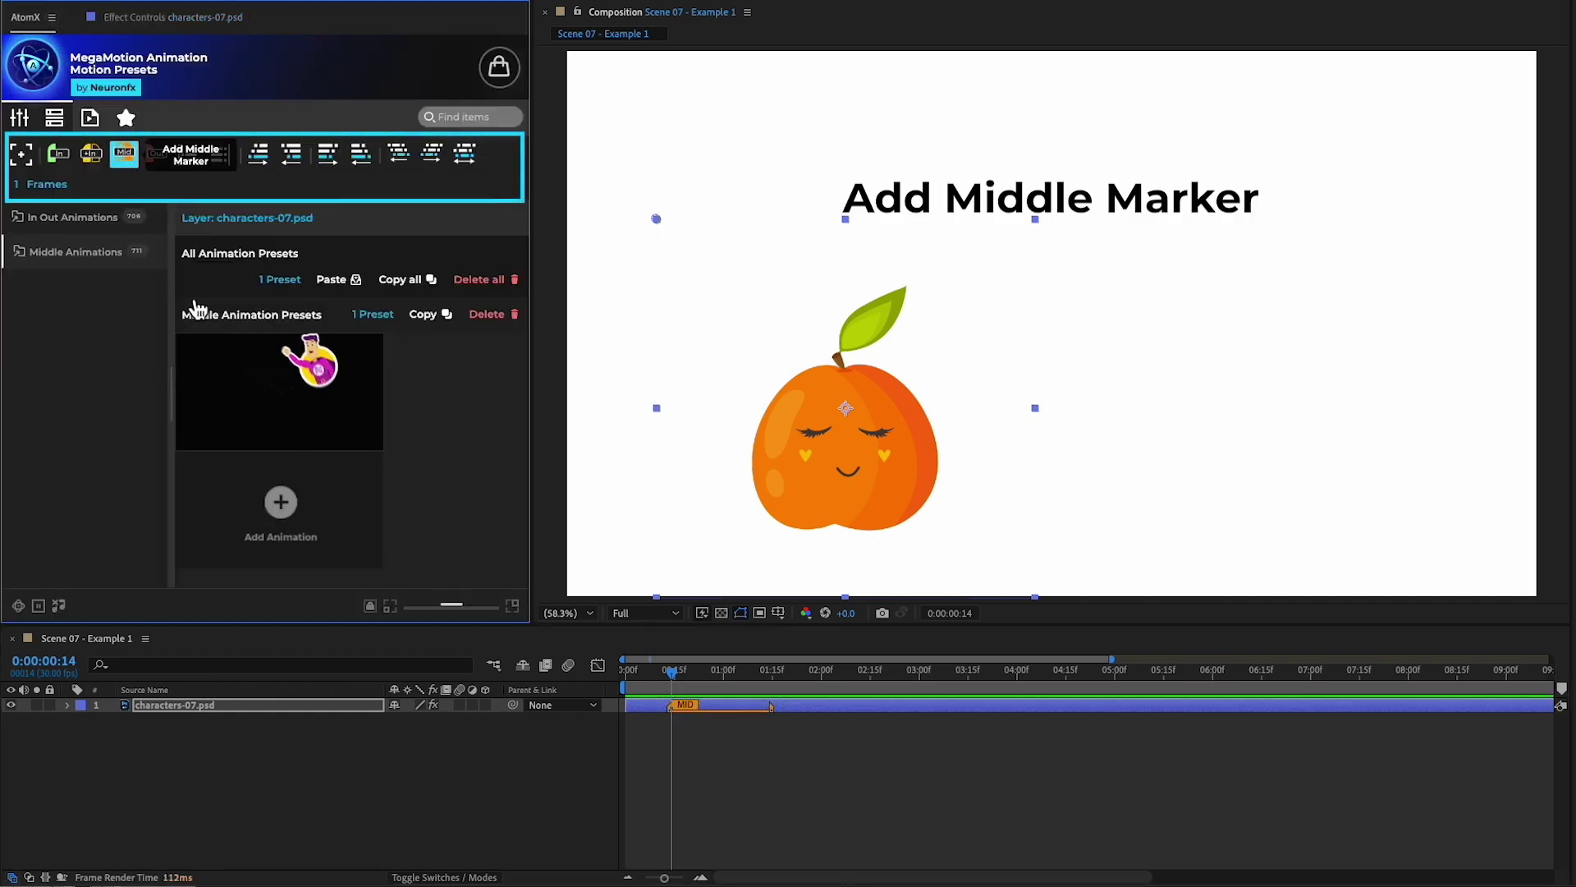
drag(666, 671, 788, 704)
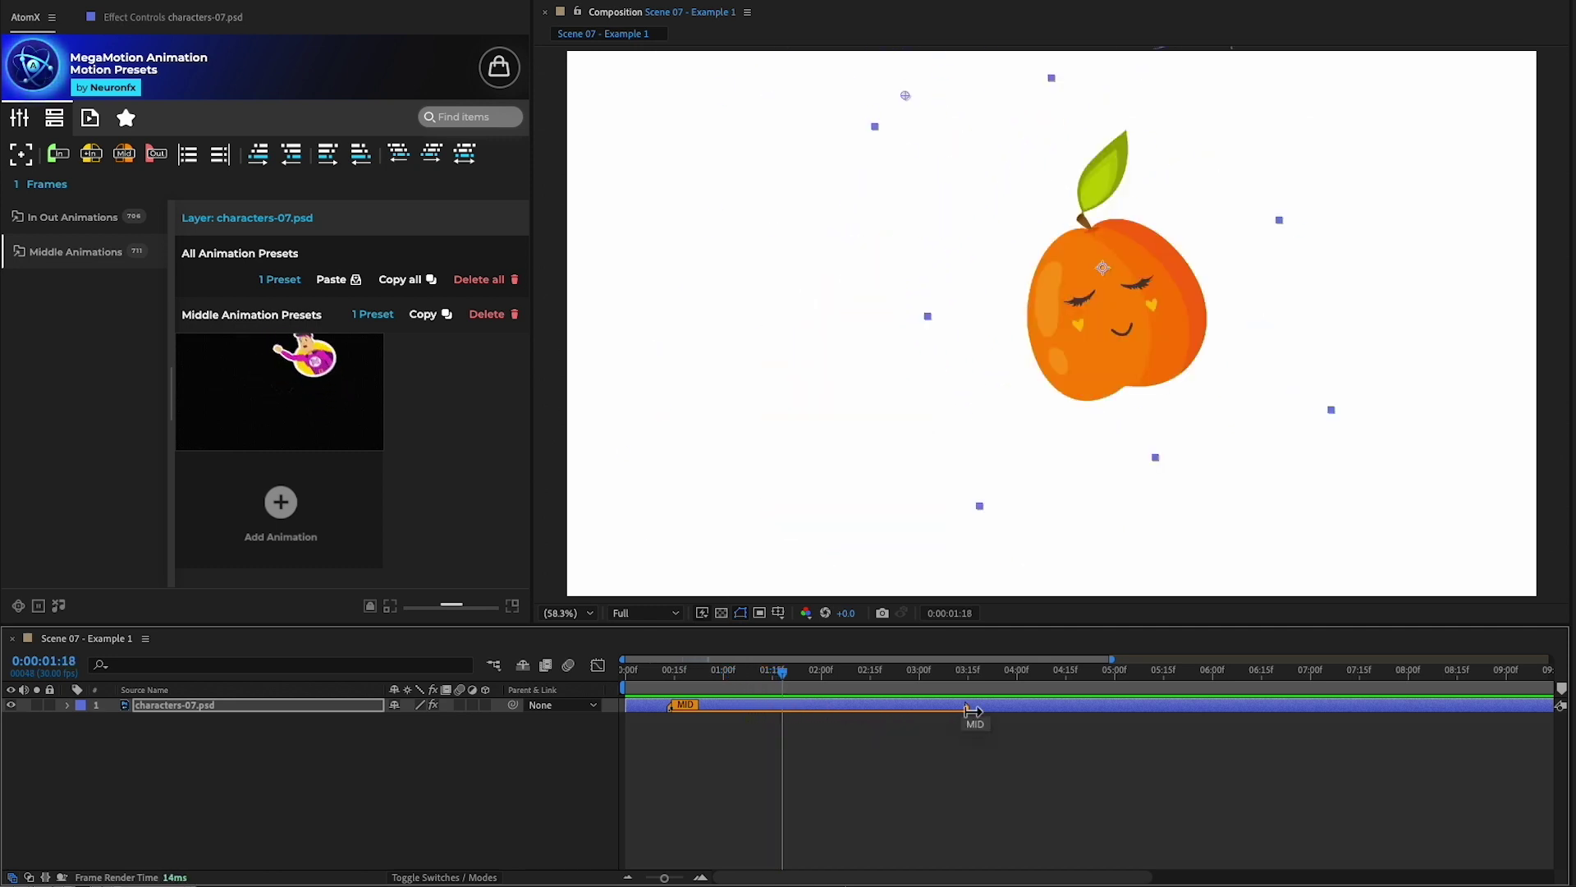
click(665, 676)
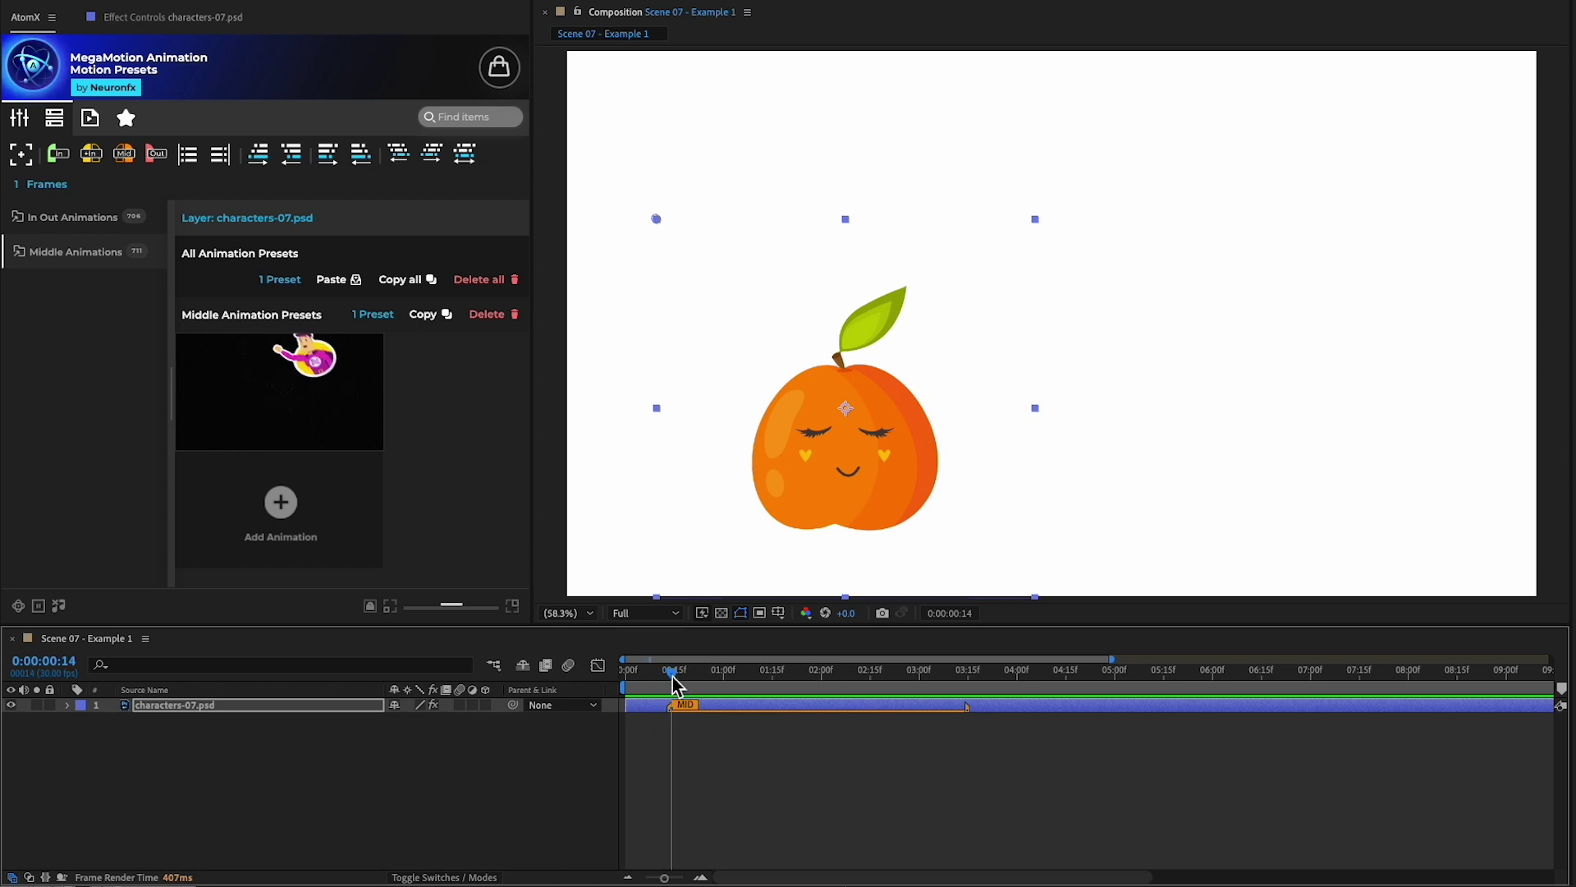
drag(675, 680, 766, 686)
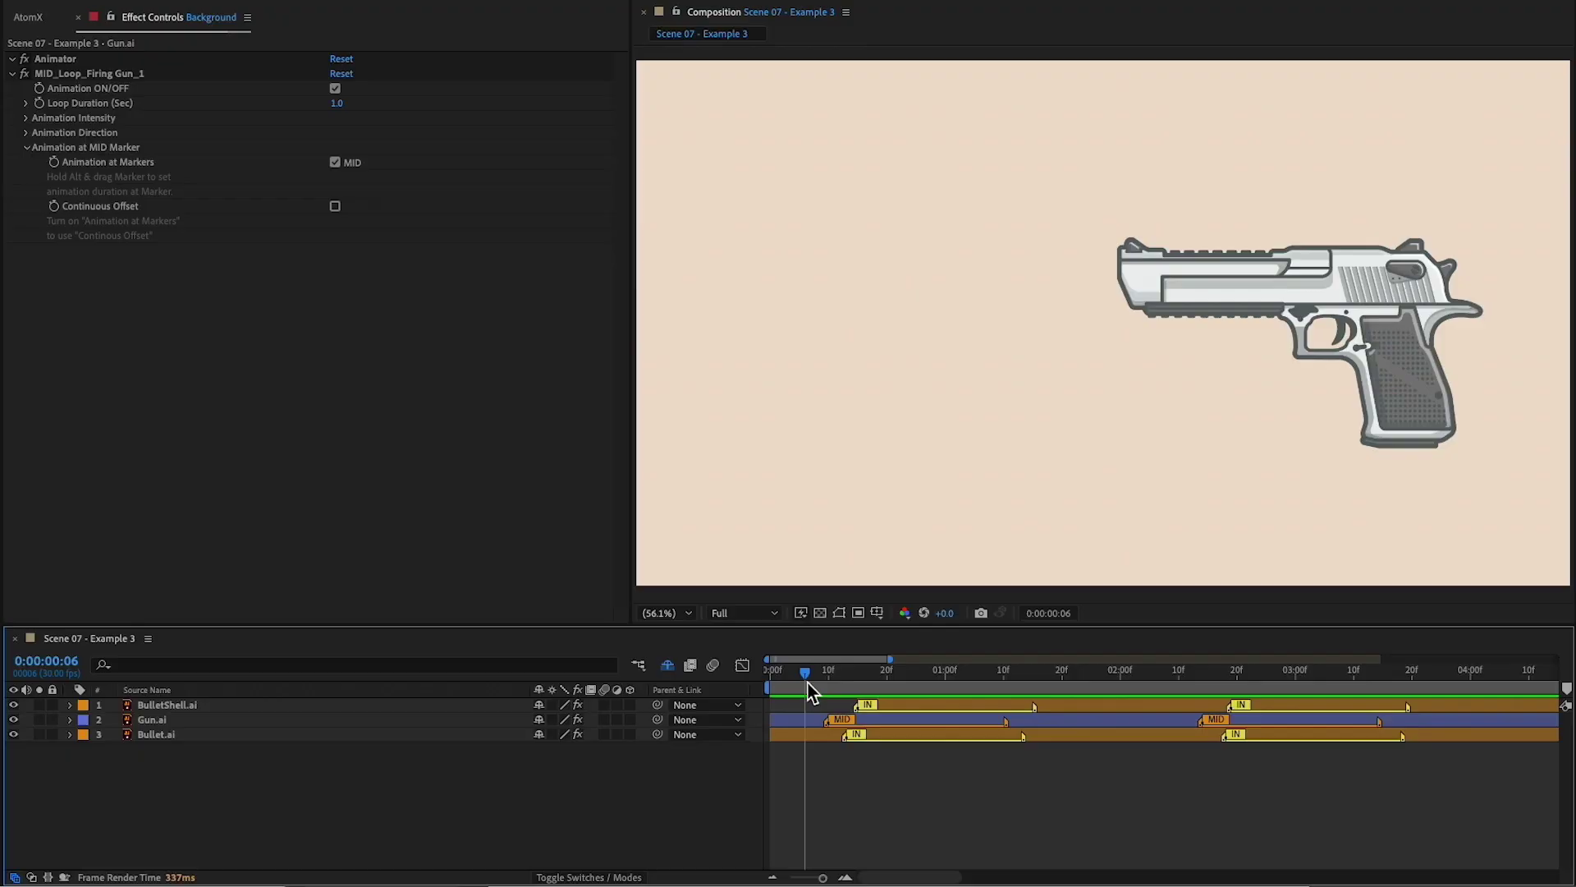
Step: Preview the gun firing, then apply Loop_Scale_Magnify to Search Cancel_512px.png
drag(803, 671, 1085, 675)
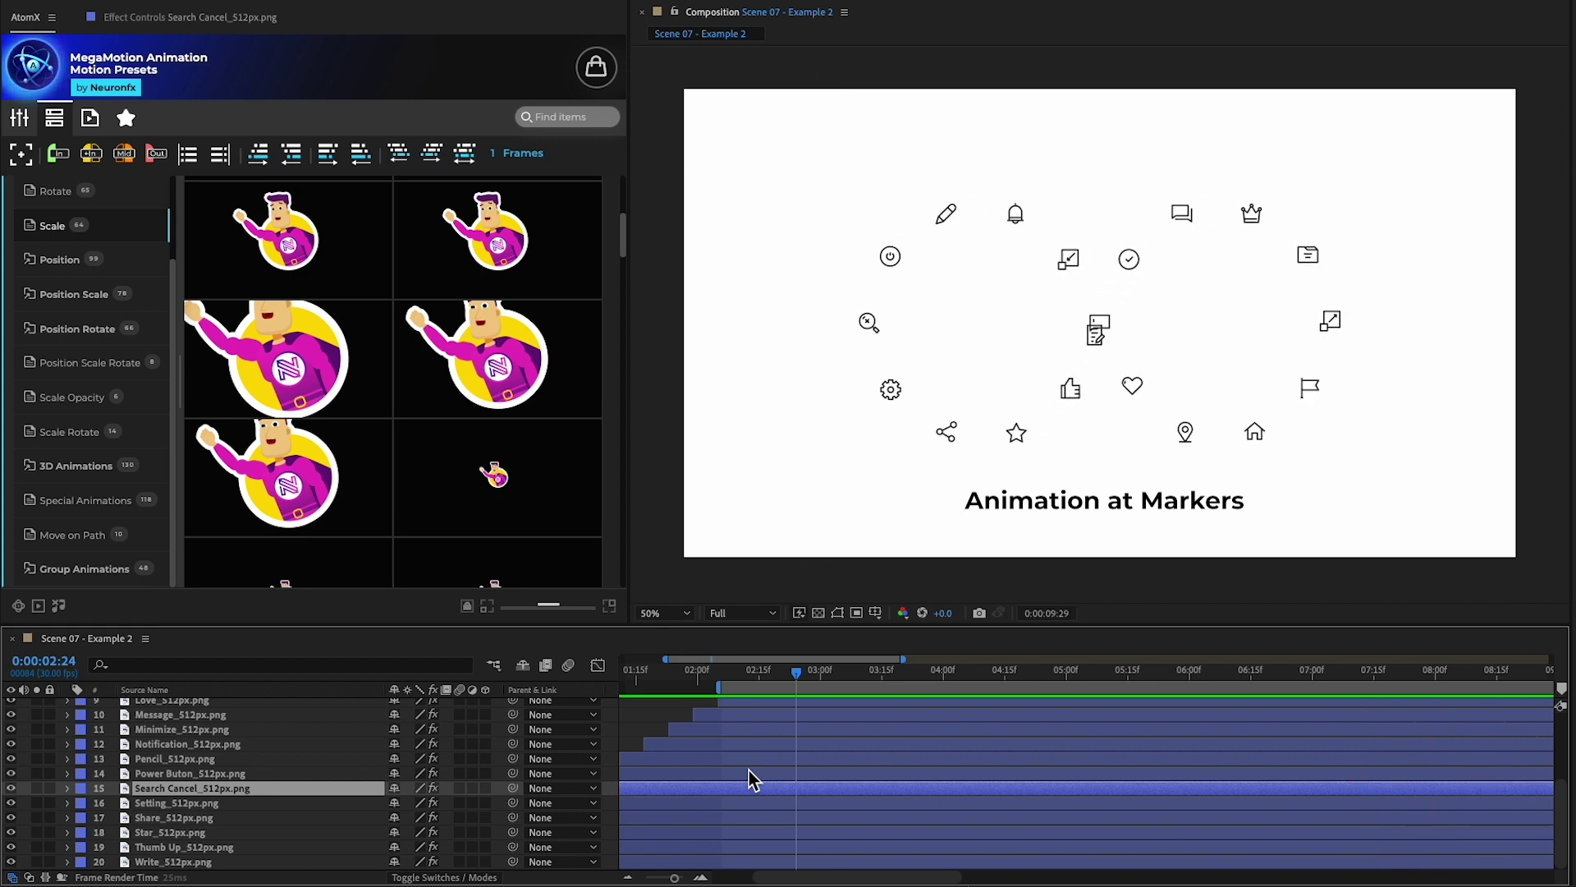
key(space)
mouse_move(287, 357)
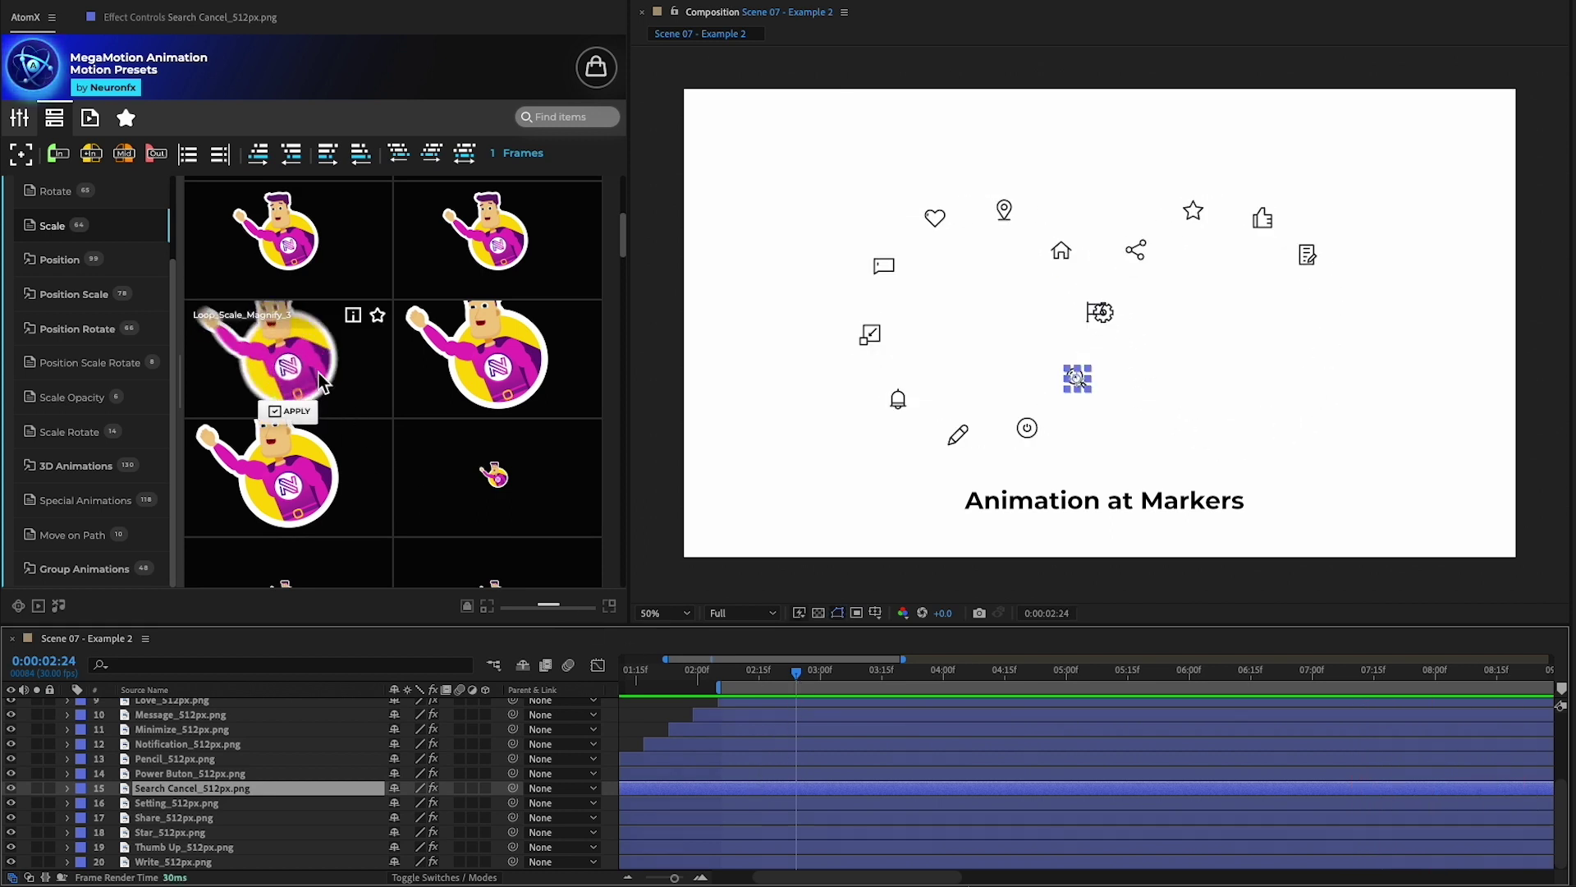
click(297, 410)
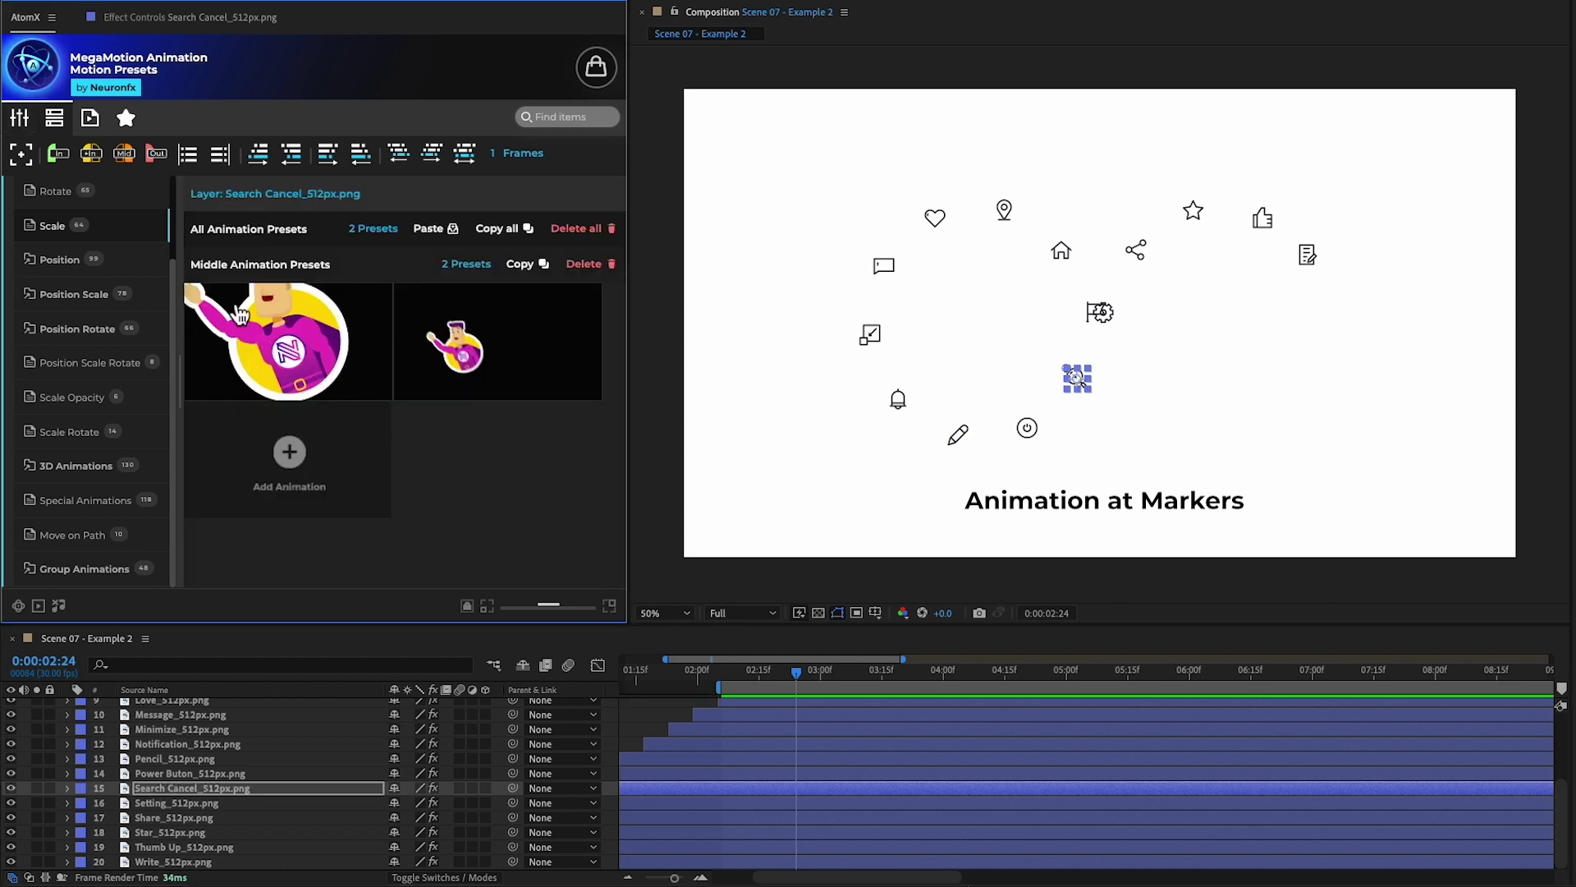
Step: Add middle markers at about 4:09 and 5:22 on Search Cancel
click(981, 672)
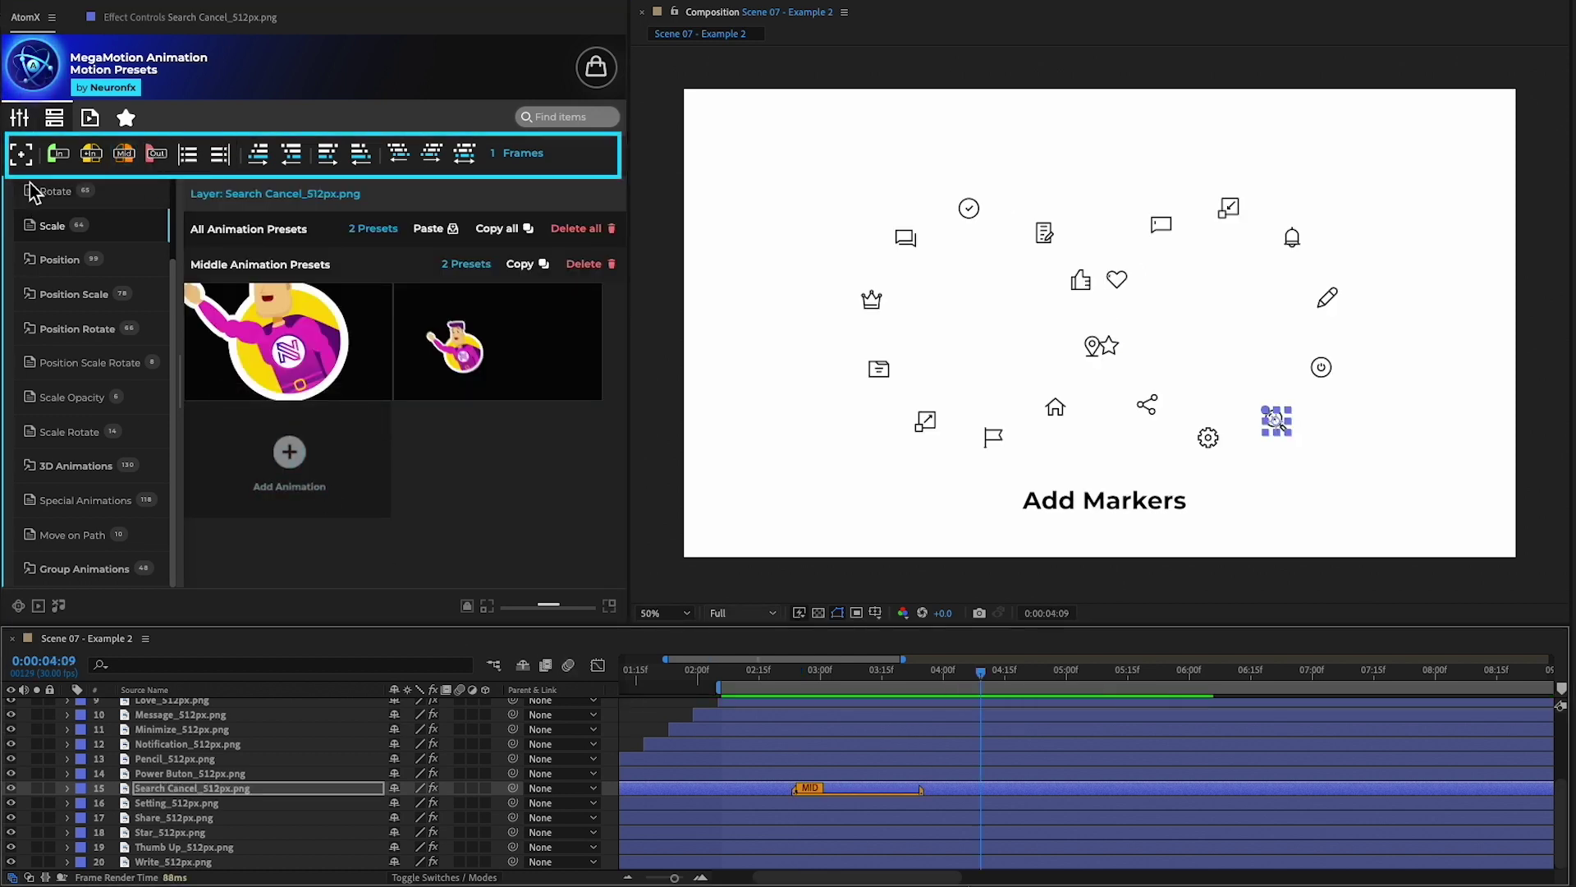
click(123, 152)
click(1157, 671)
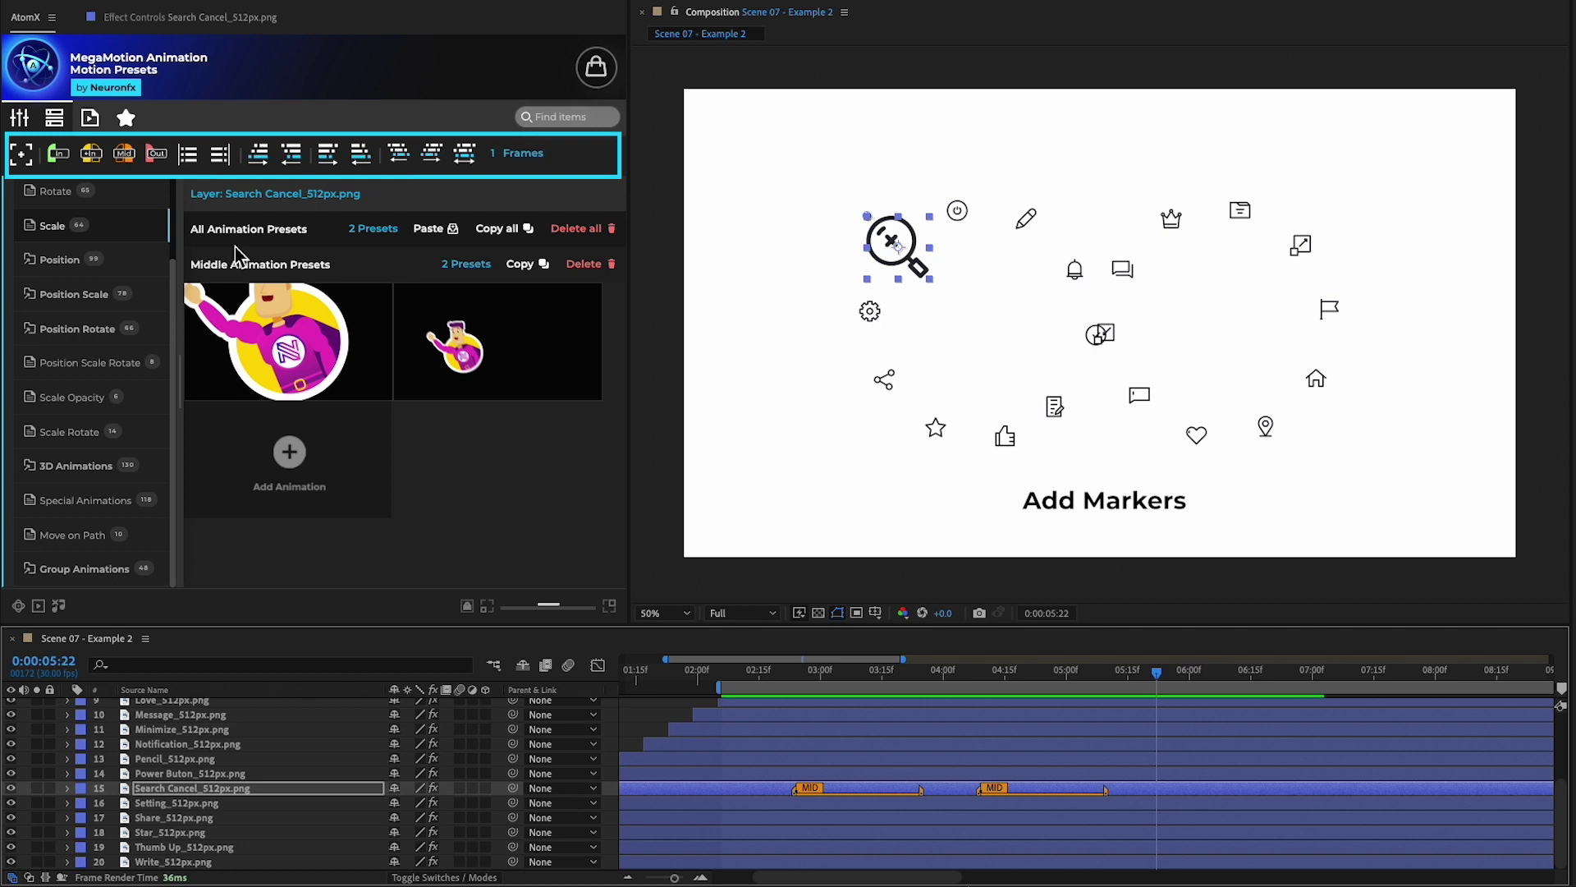
click(124, 154)
Step: Expand the Animation at MID Marker settings in Effect Controls and preview the magnify loops
click(185, 18)
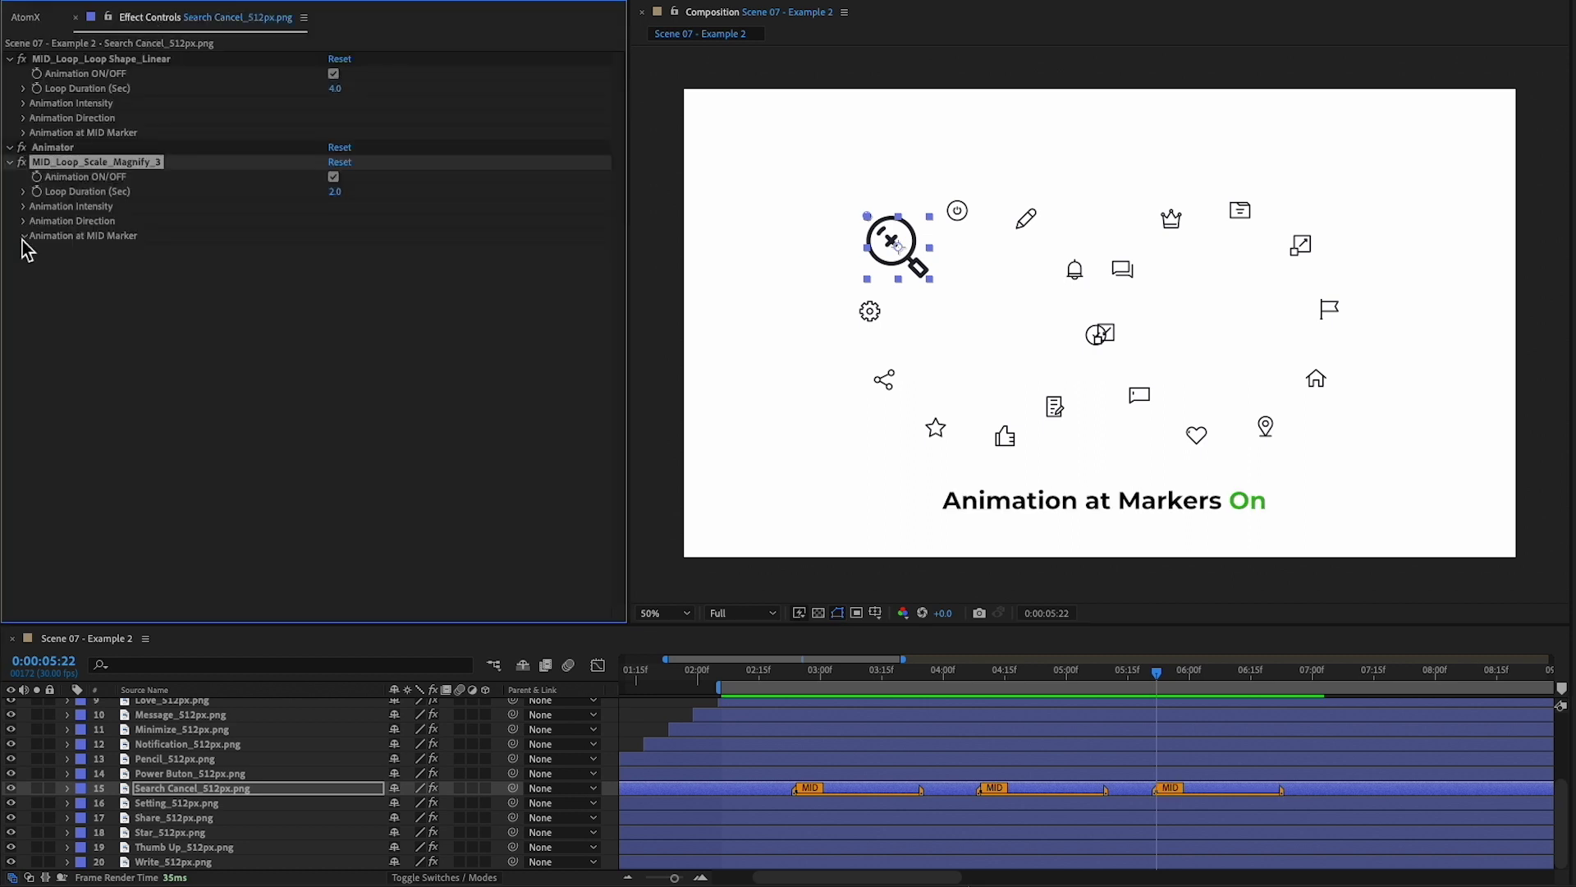
click(333, 249)
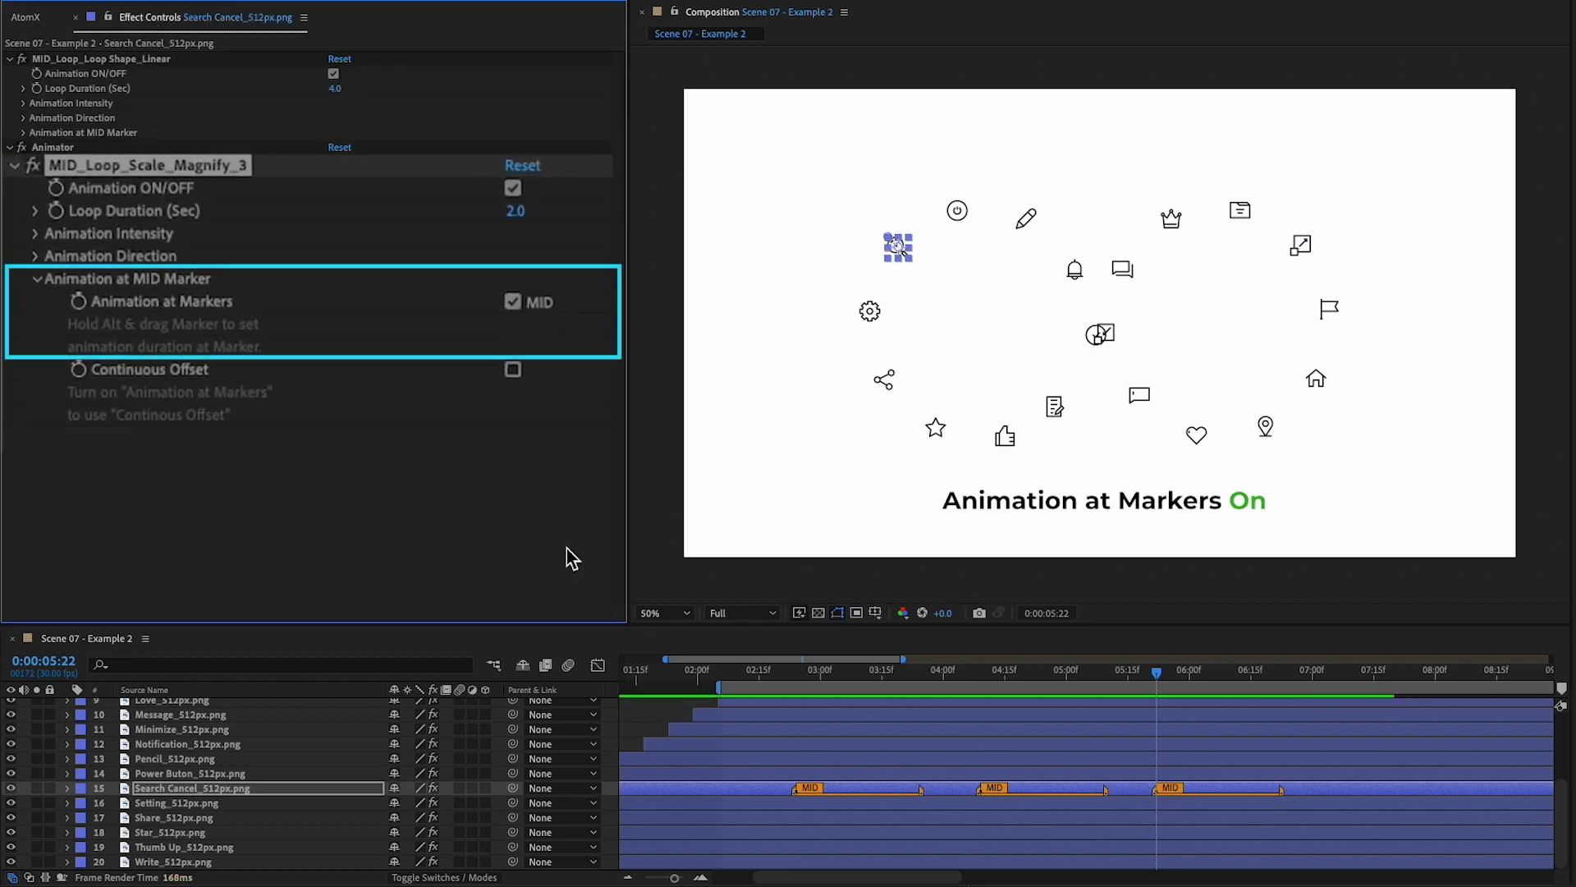
click(762, 672)
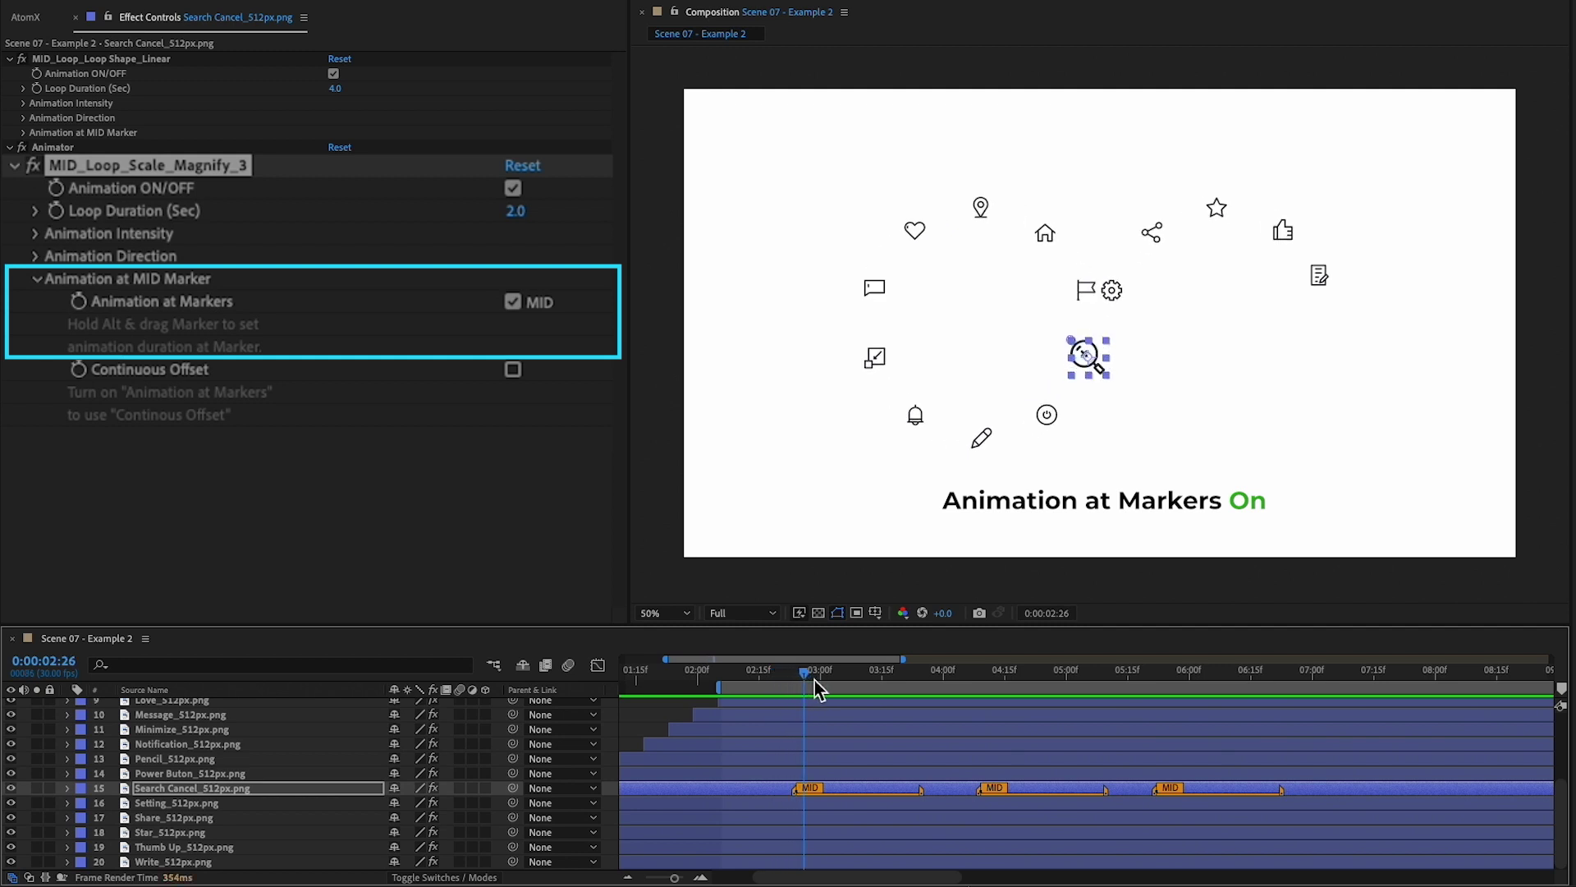
mouse_move(814, 674)
mouse_down()
mouse_move(1133, 680)
mouse_move(1315, 727)
mouse_up()
key(space)
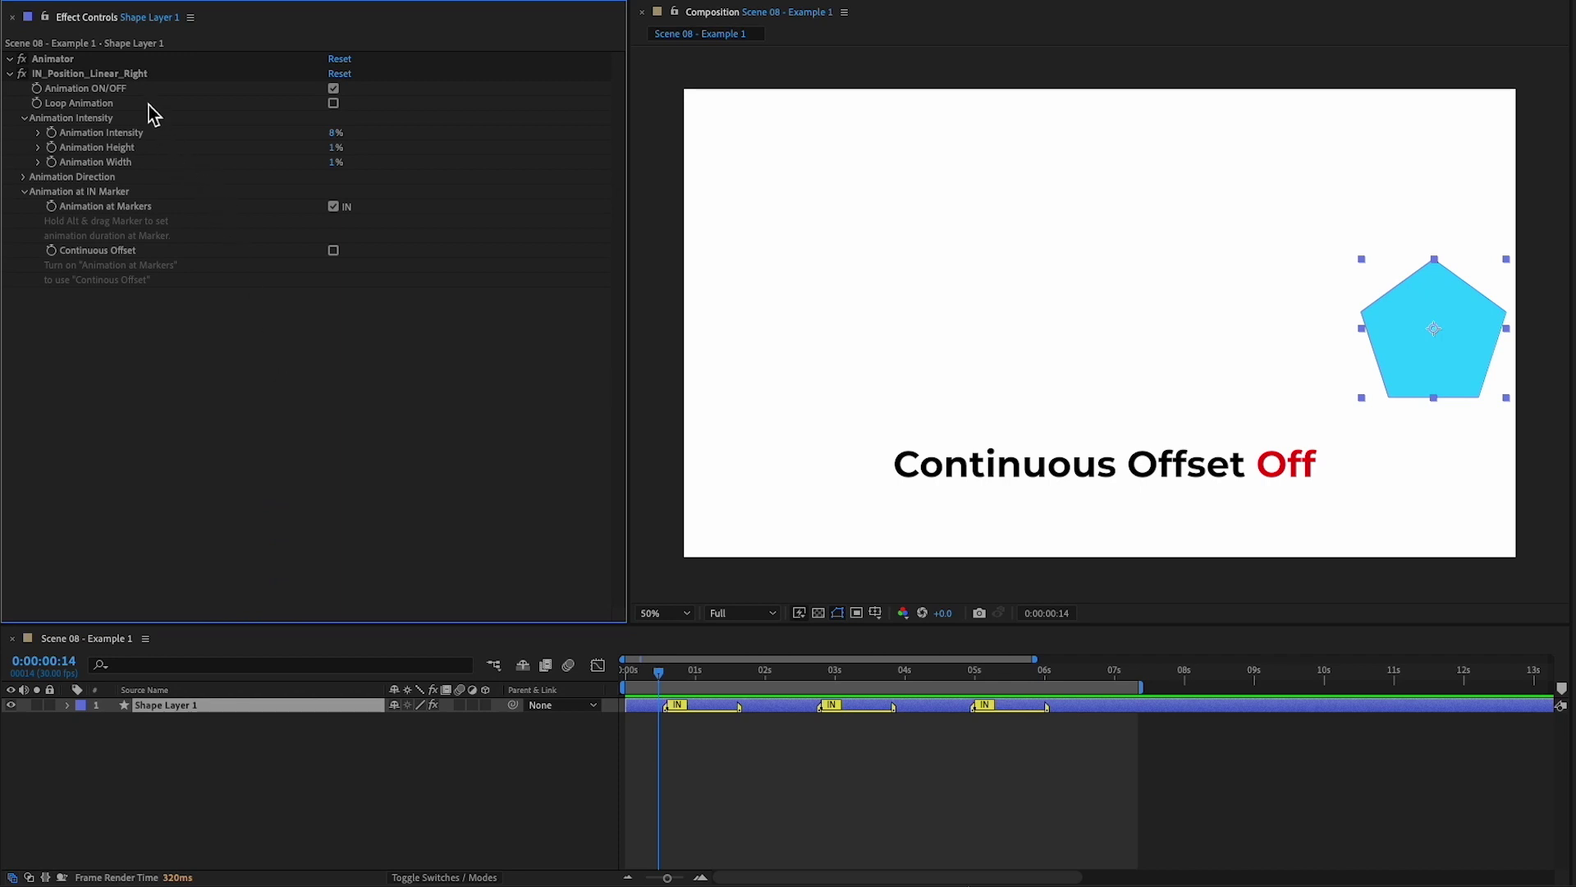
Step: Enable Continuous Offset on IN_Position_Linear_Right, previewing the pentagon's slide before and after
click(90, 73)
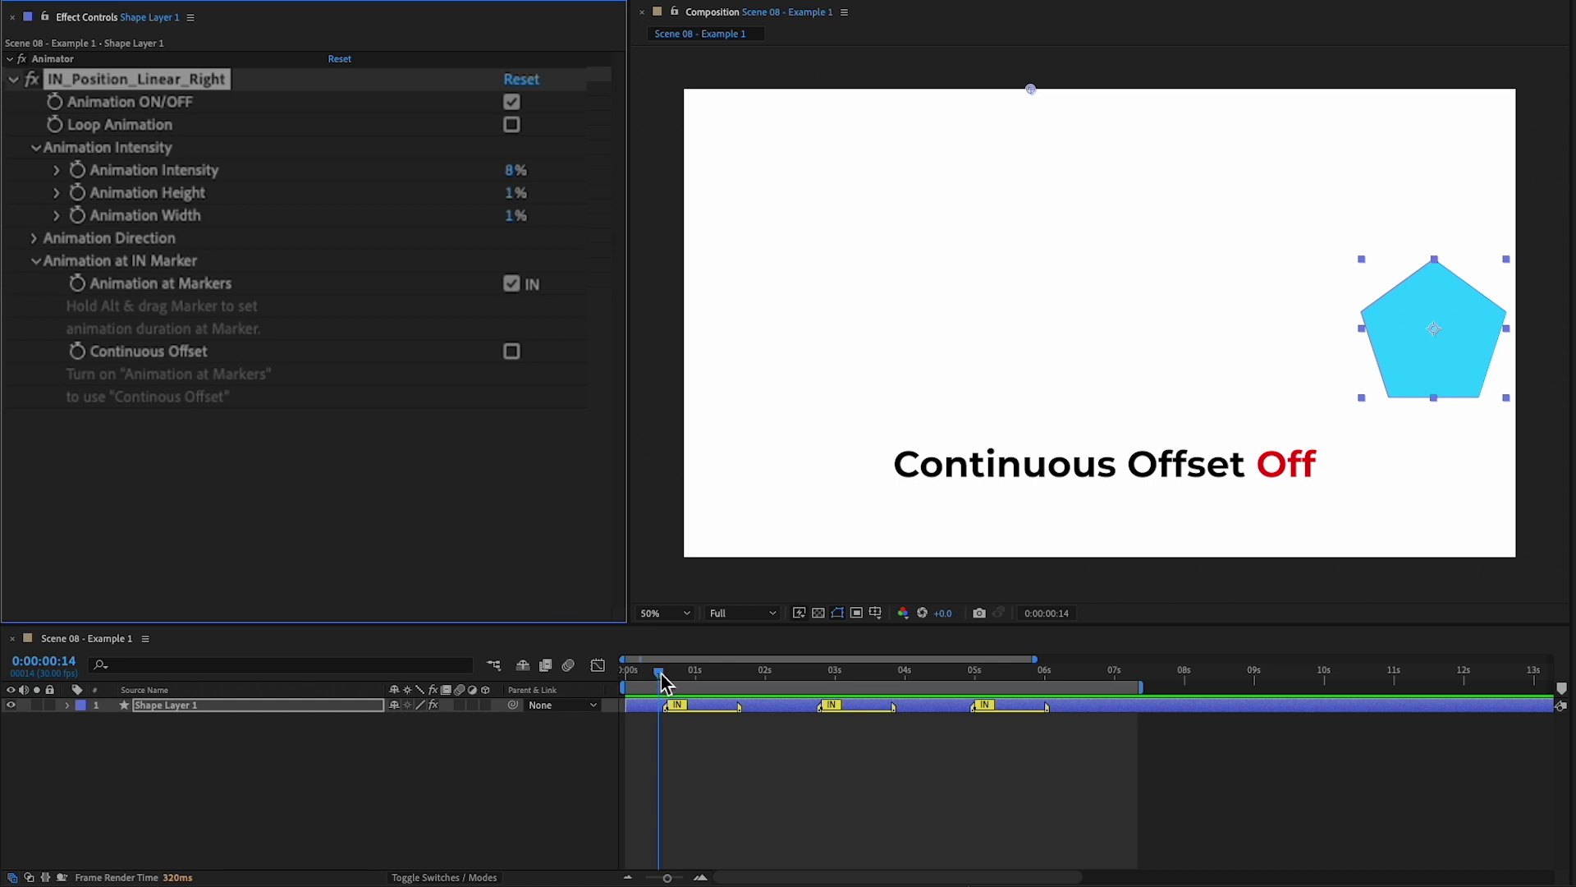
drag(663, 677, 1074, 676)
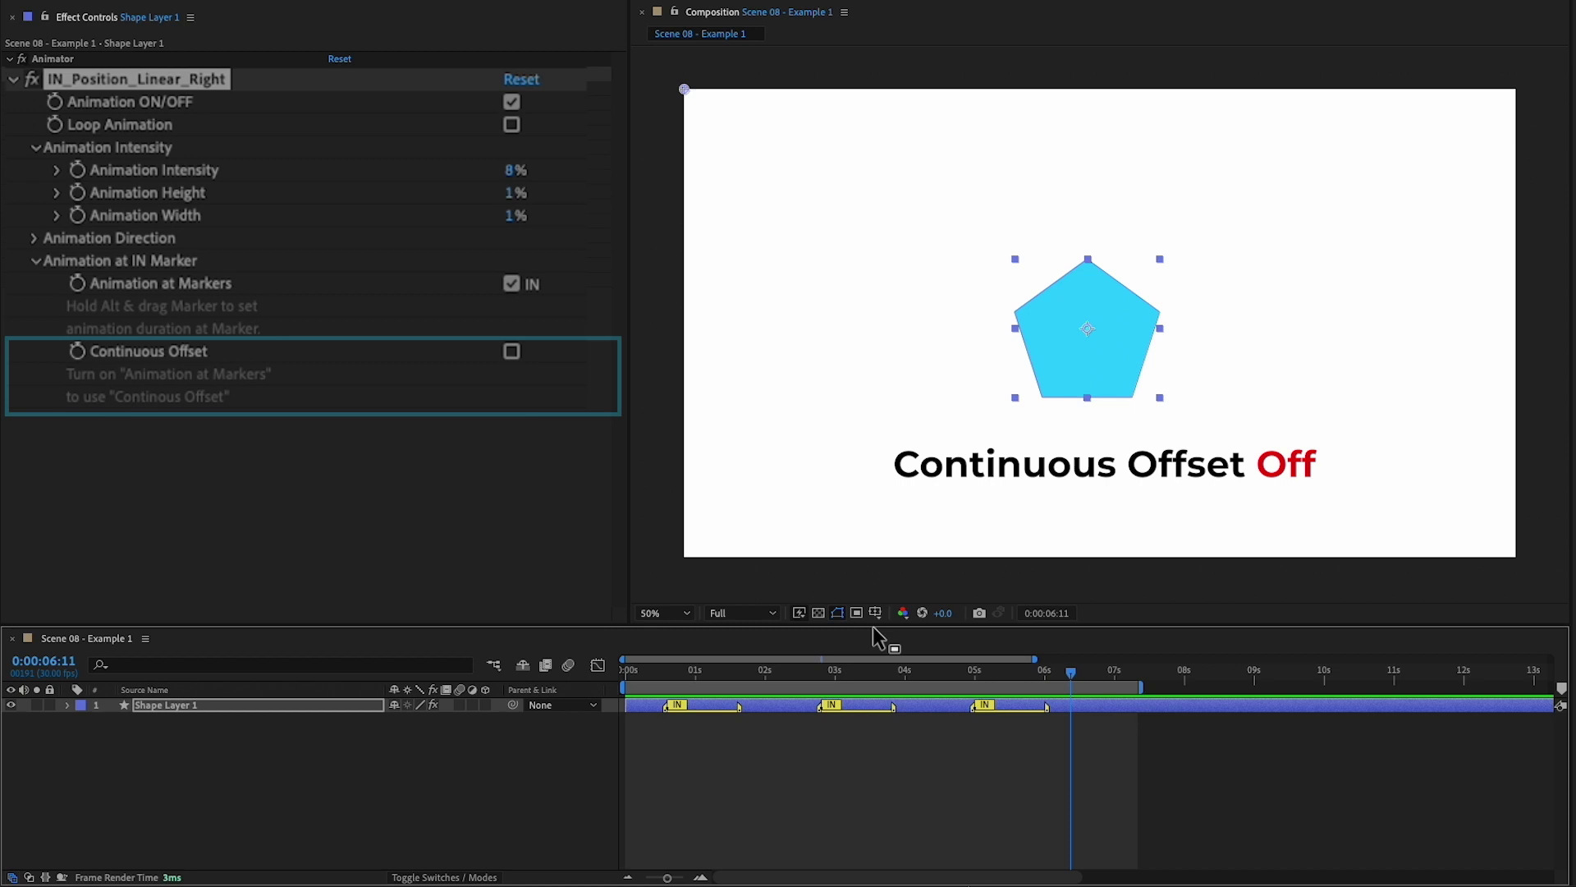
click(513, 352)
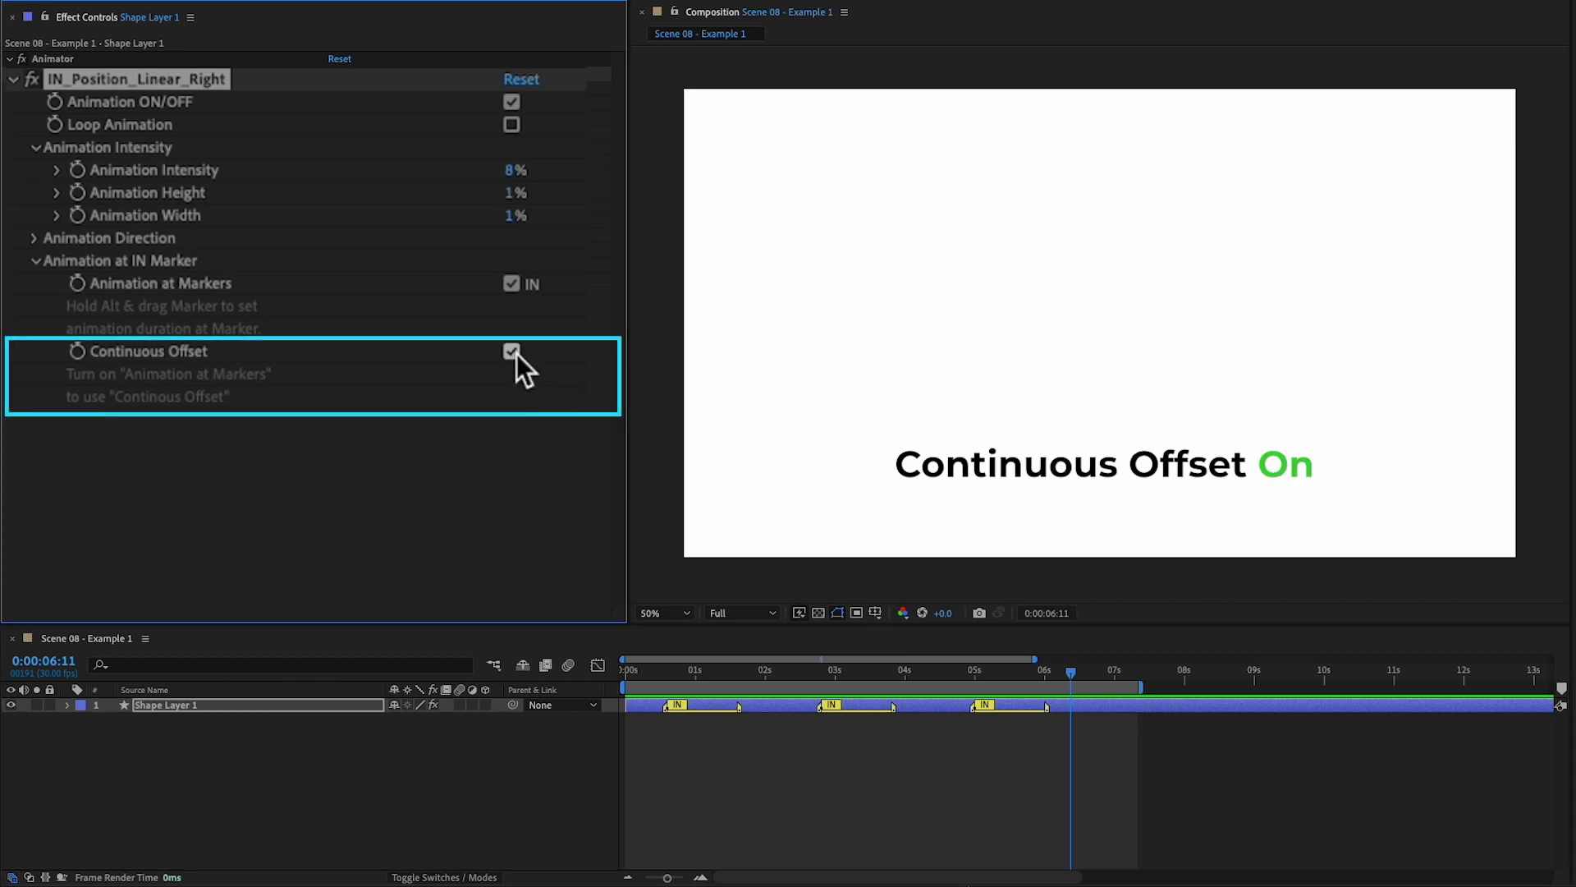
mouse_move(657, 675)
mouse_down()
mouse_move(745, 700)
mouse_move(912, 709)
mouse_up()
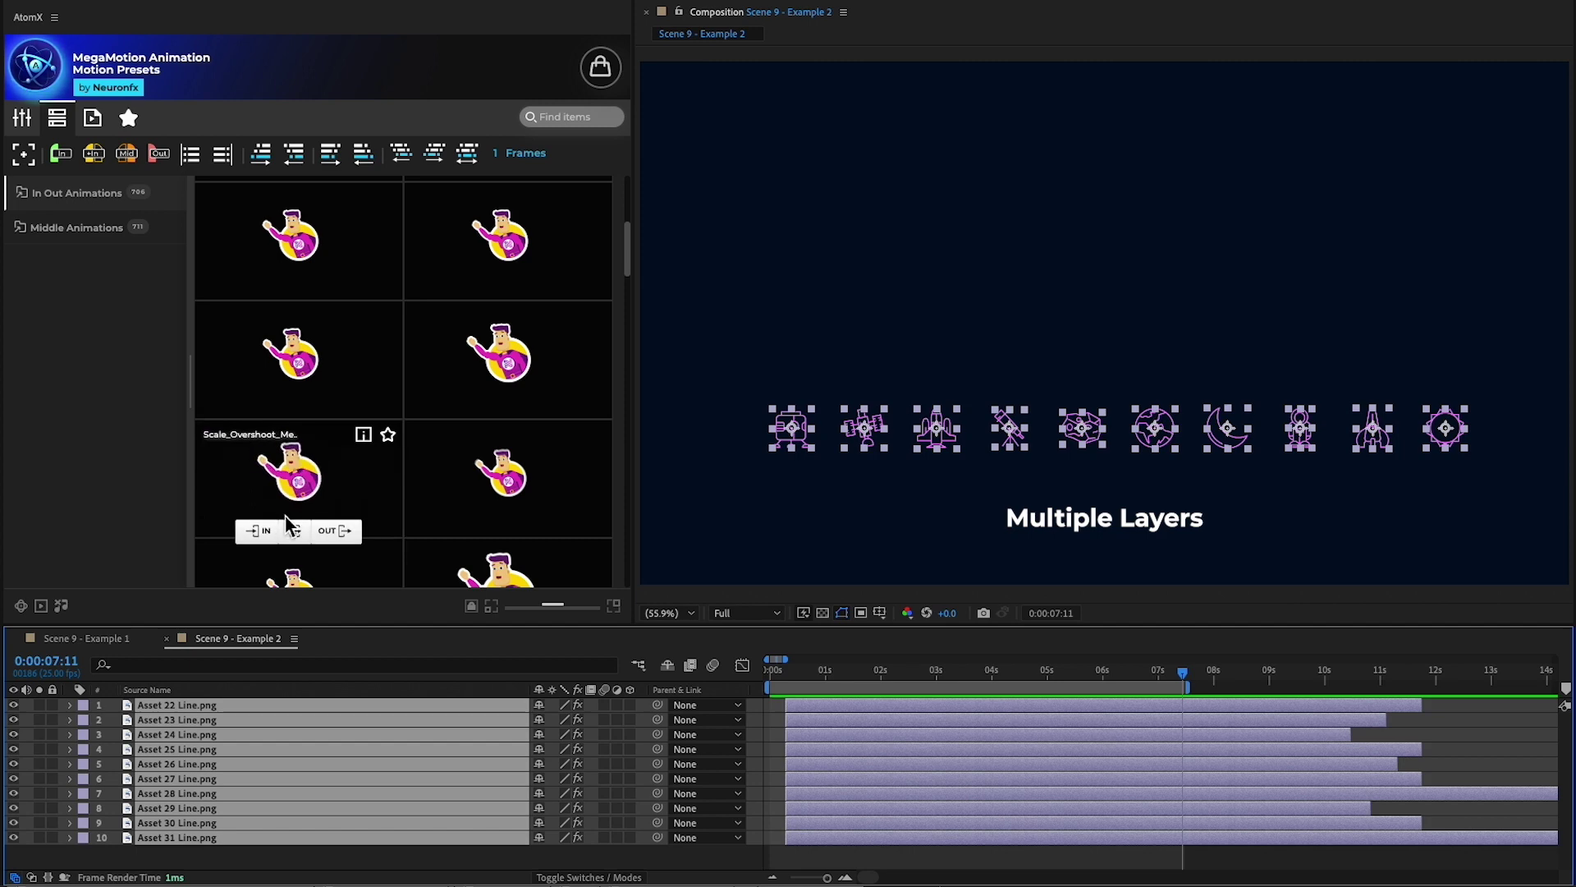
Step: Give all ten icons a Scale Overshoot entrance and move their IN markers to about 2:02
click(276, 530)
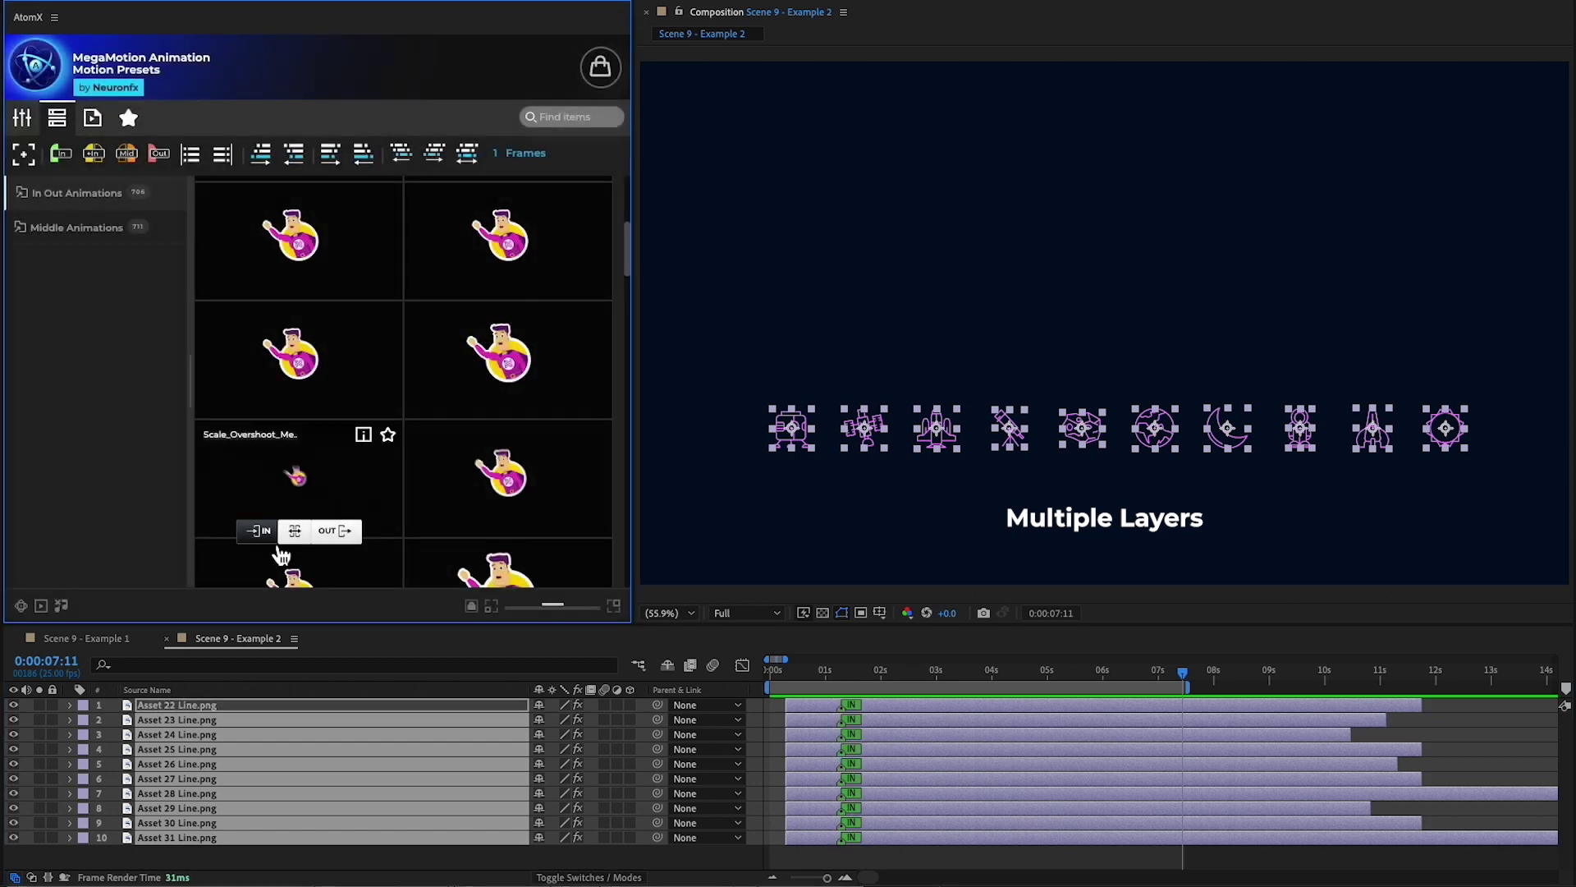
click(887, 673)
click(61, 154)
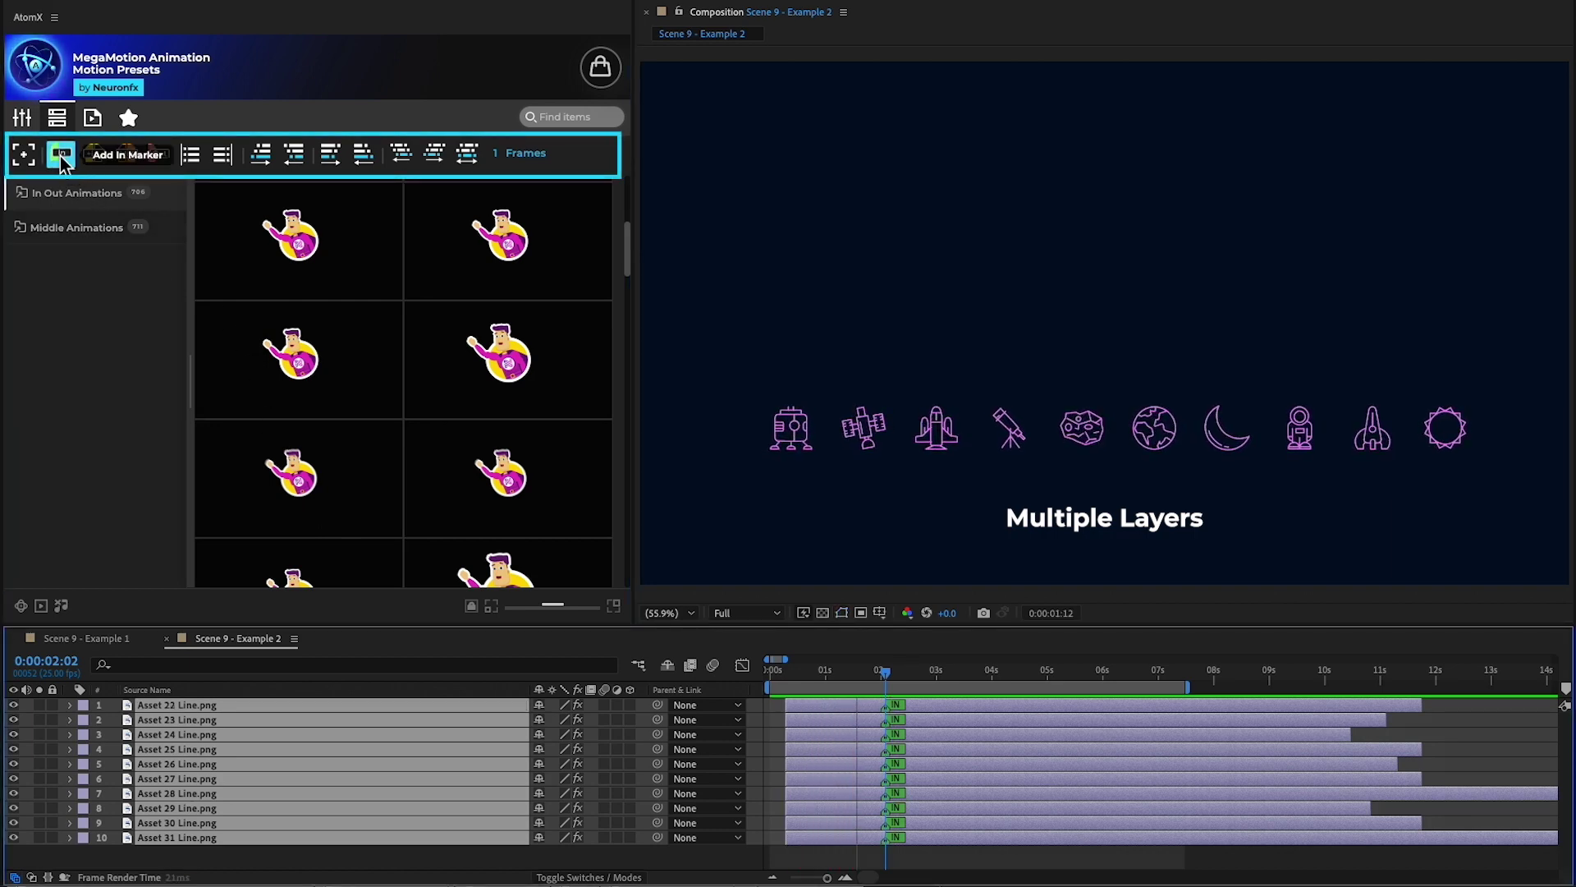
Step: Set the icons' anchor points and apply the top-pivot Loop_Bounce_Roll preset to all ten
click(24, 154)
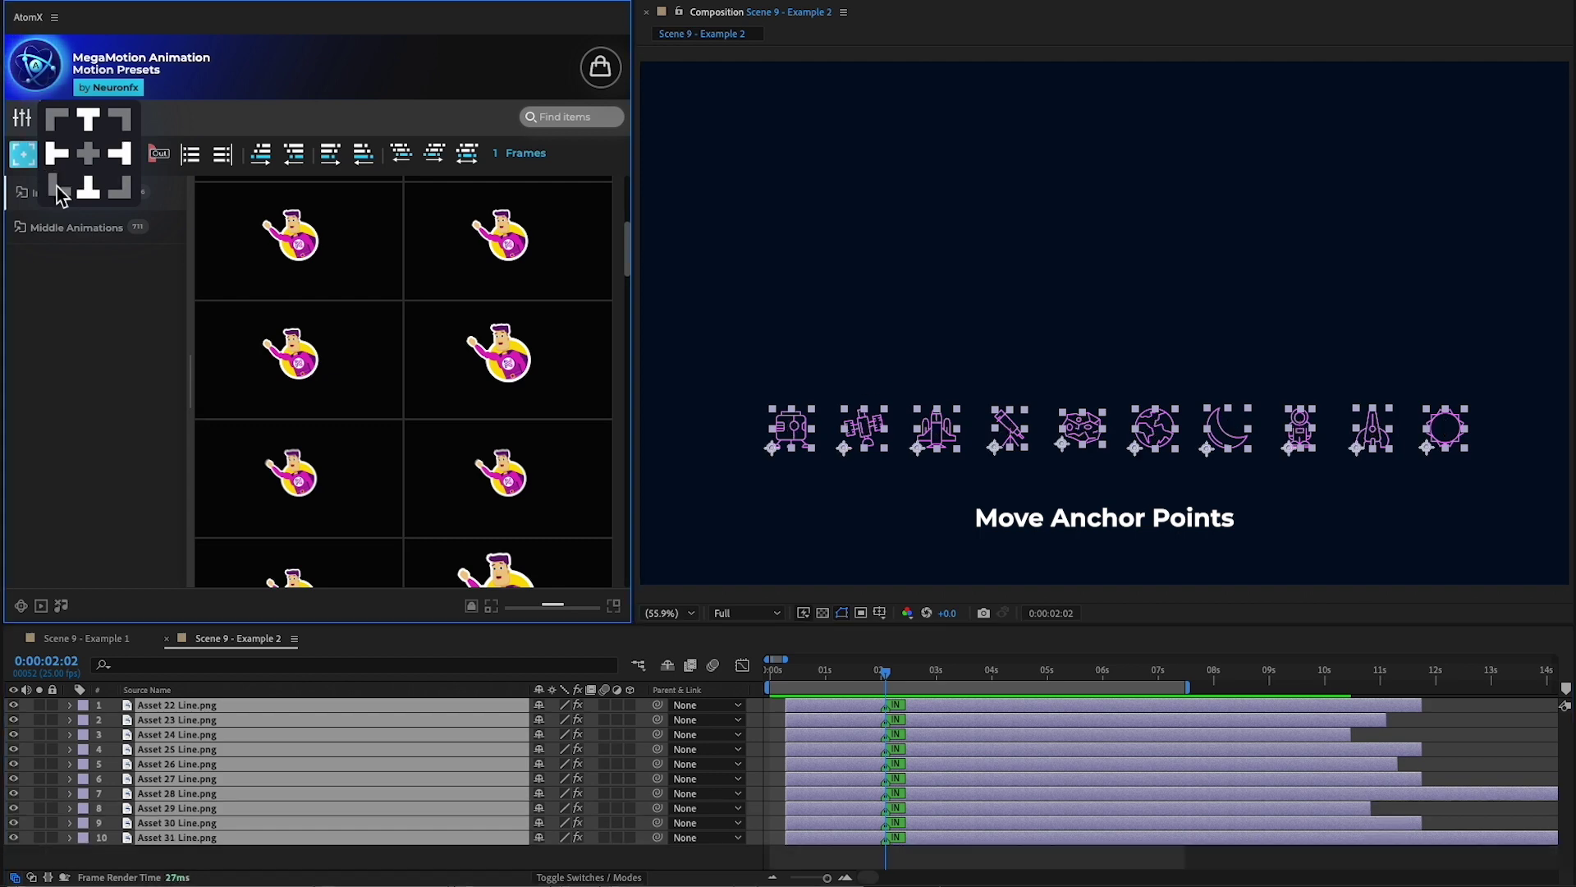
click(35, 215)
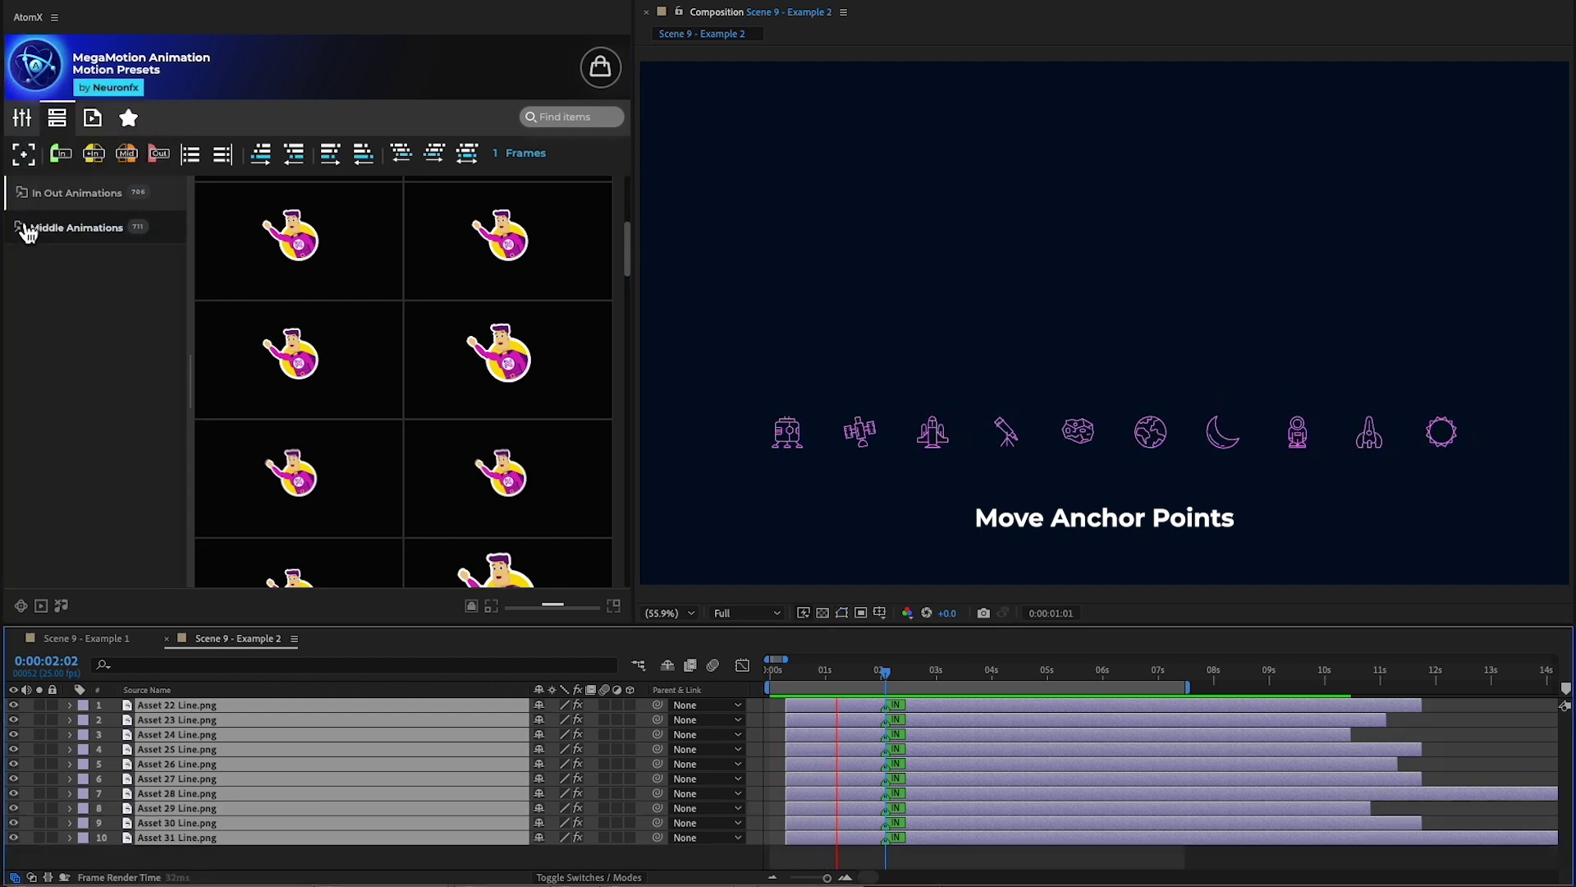
click(28, 230)
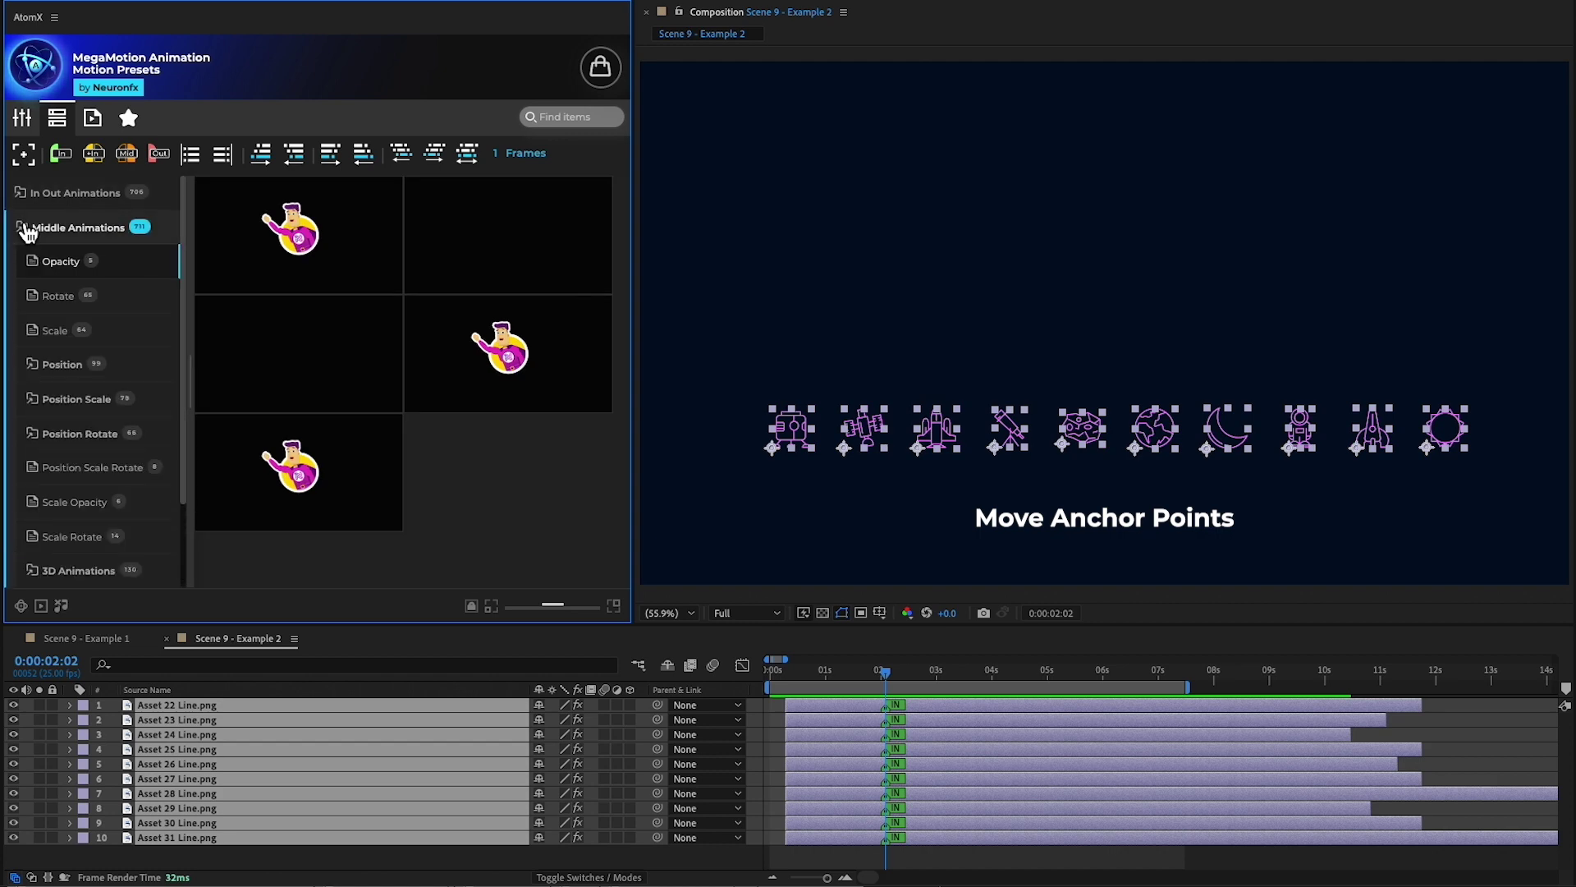
click(81, 433)
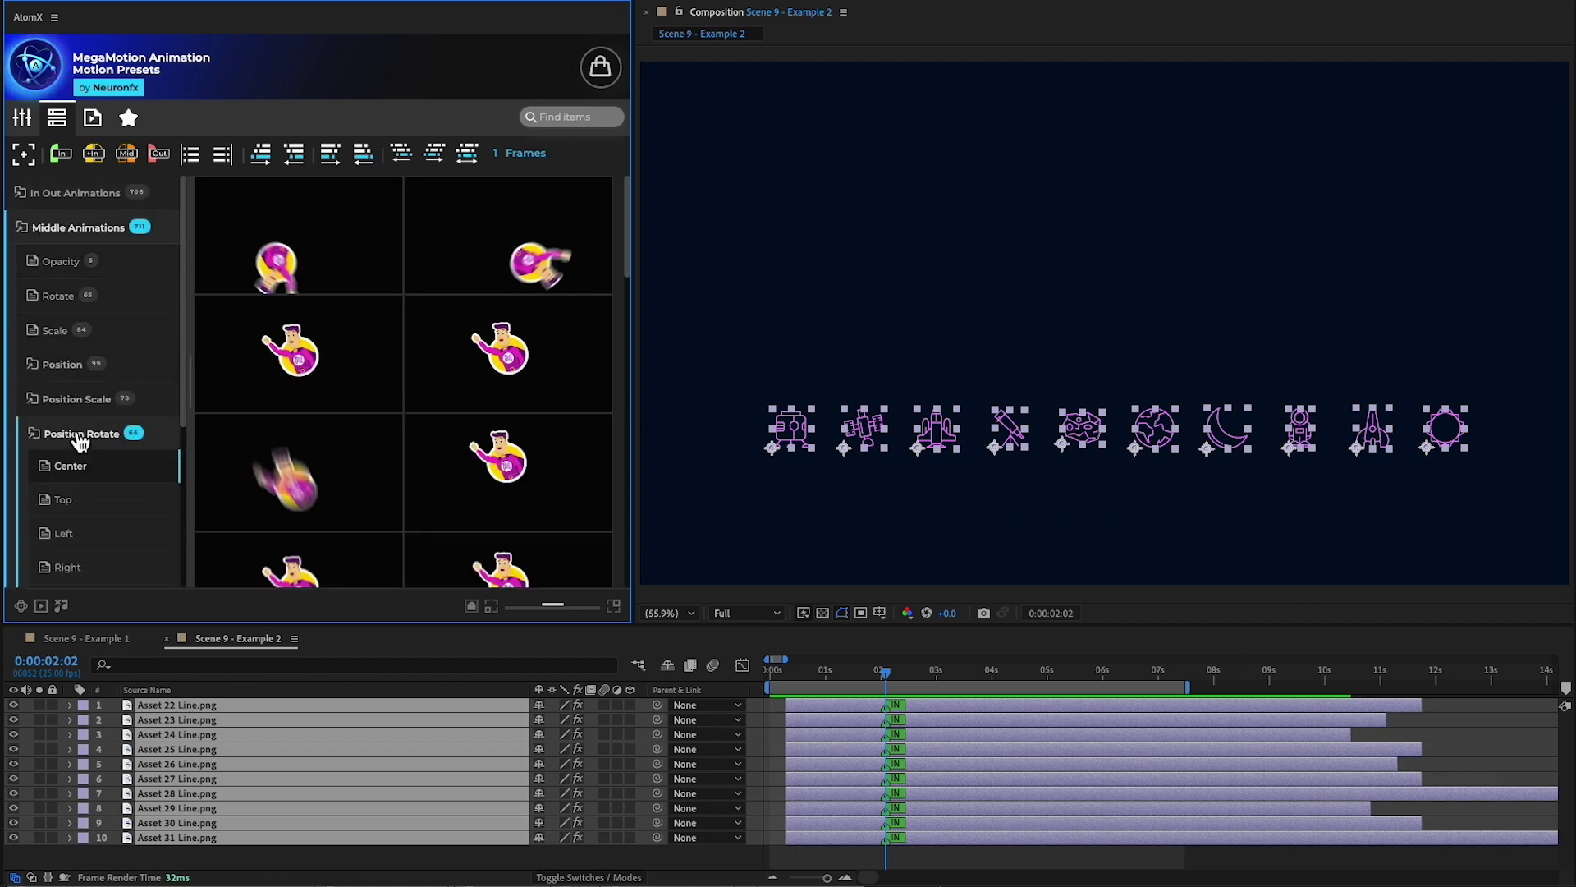
click(65, 500)
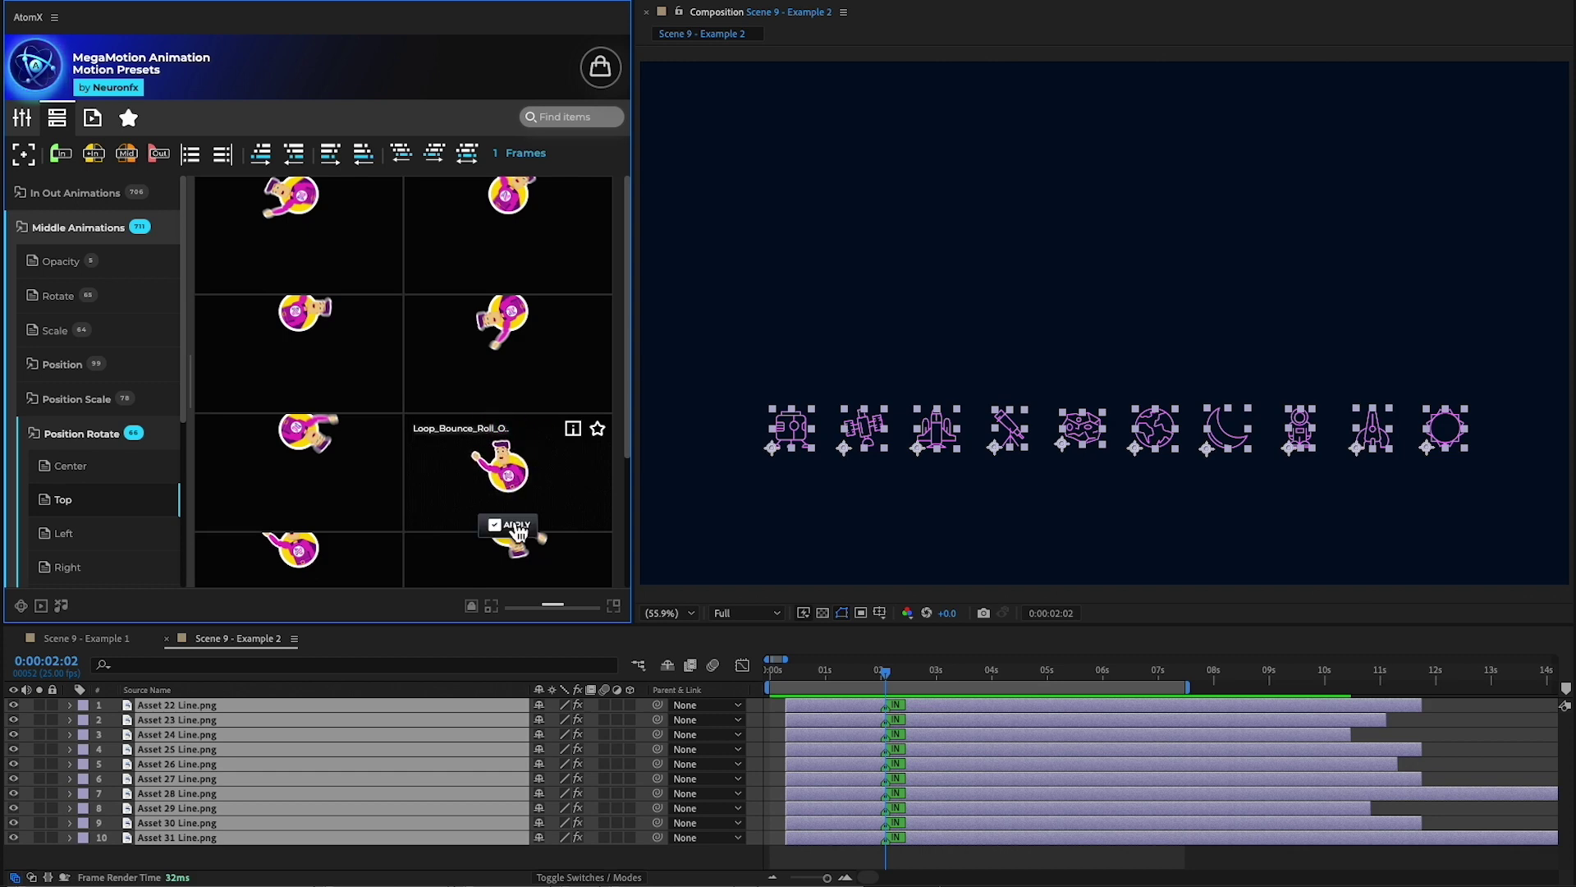
click(516, 530)
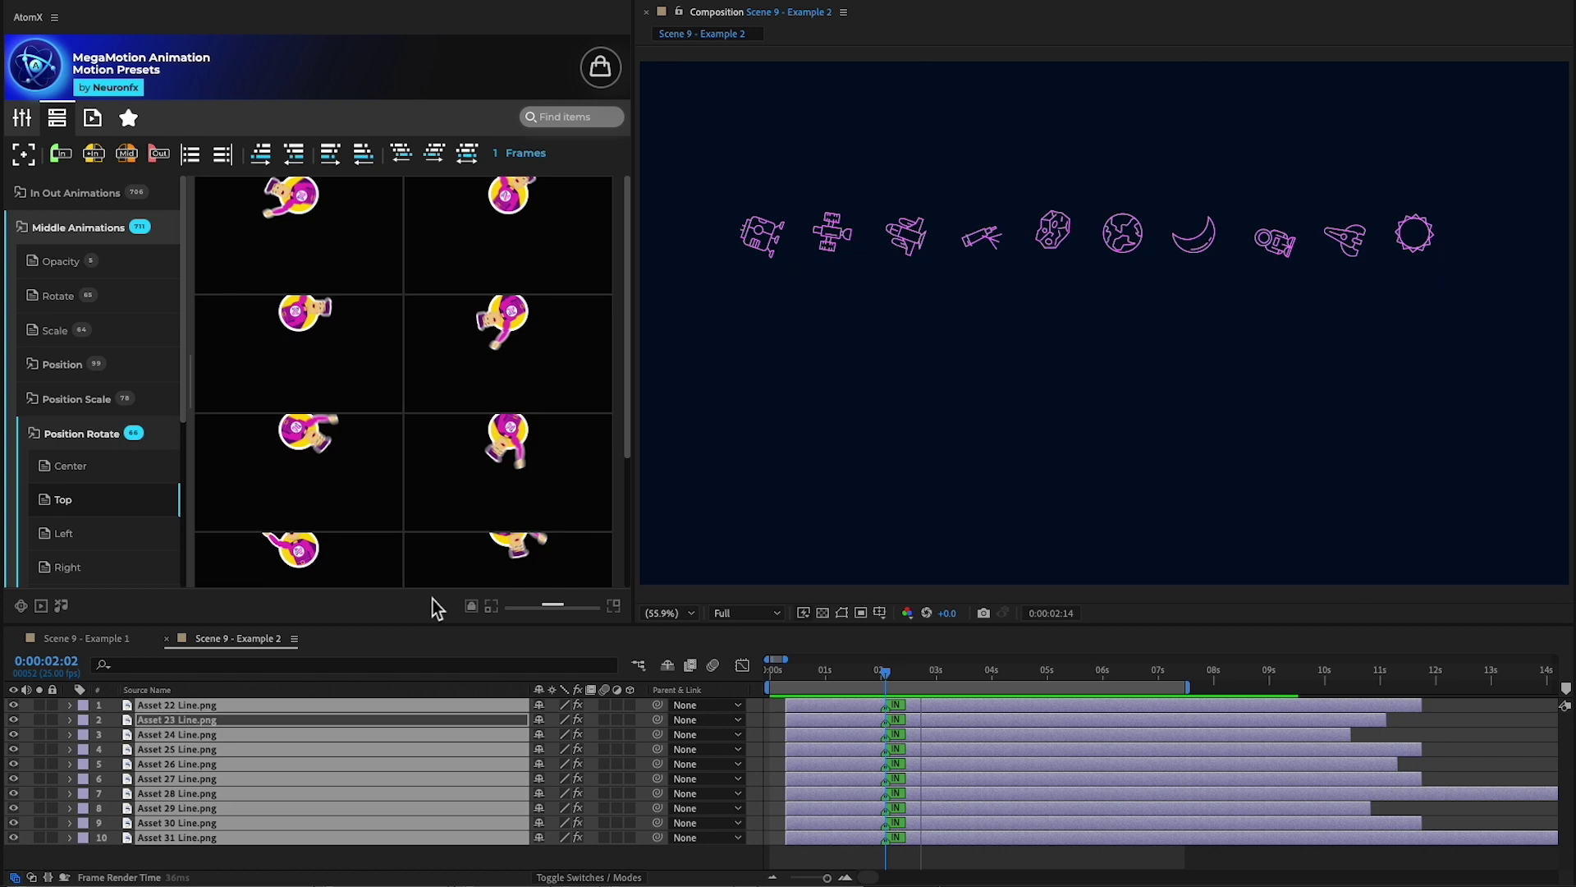
Step: Stagger the icons' IN markers forward in a staircase, 2 frames apart
click(506, 153)
text(2)
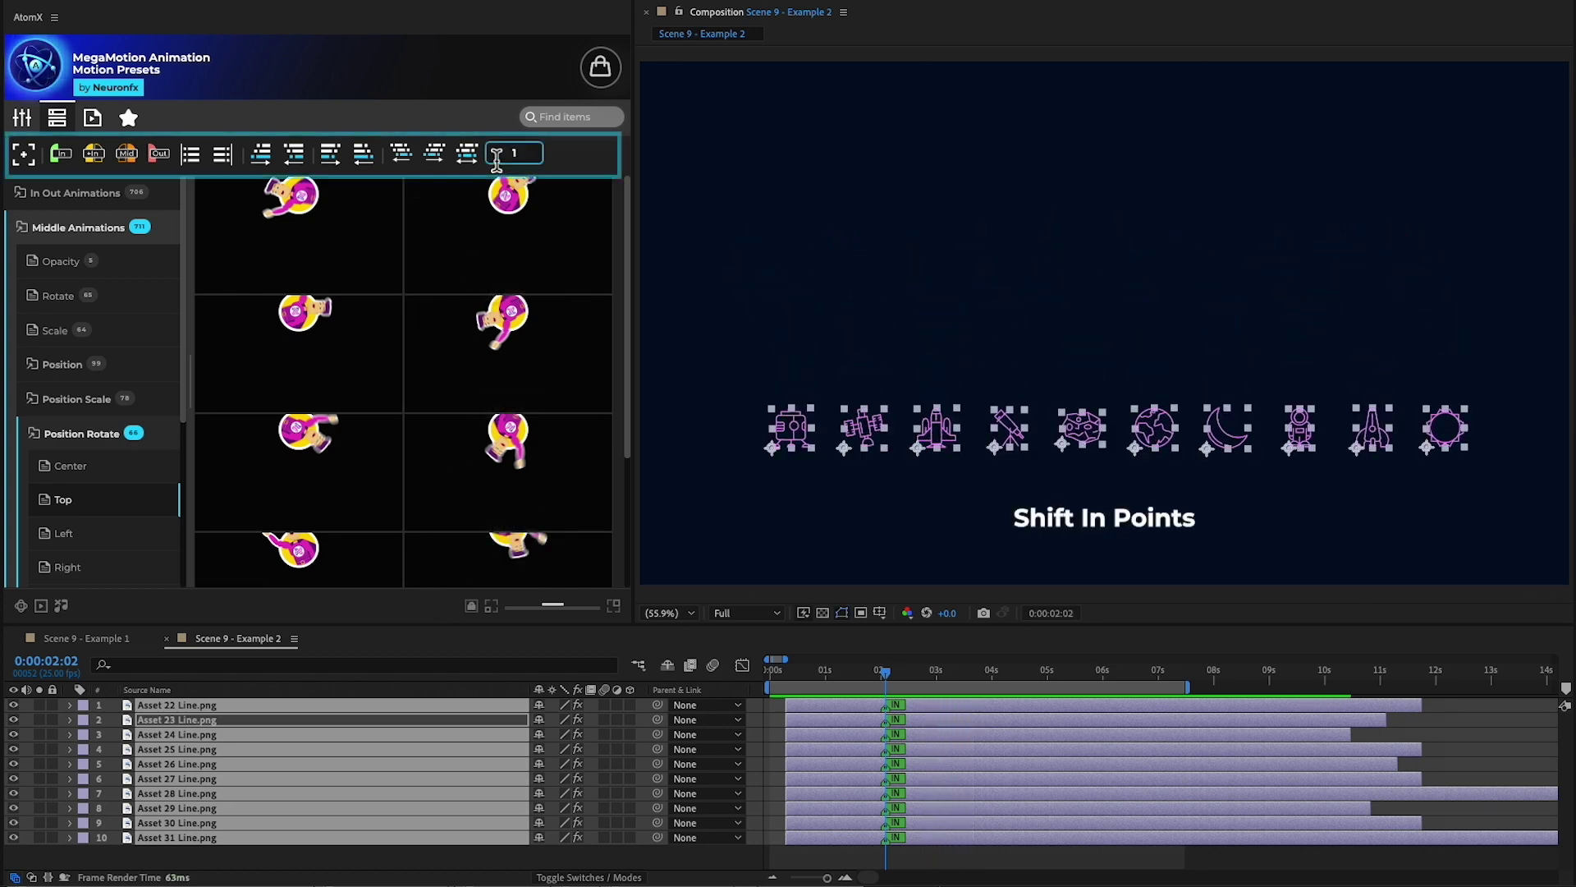
click(264, 153)
click(264, 152)
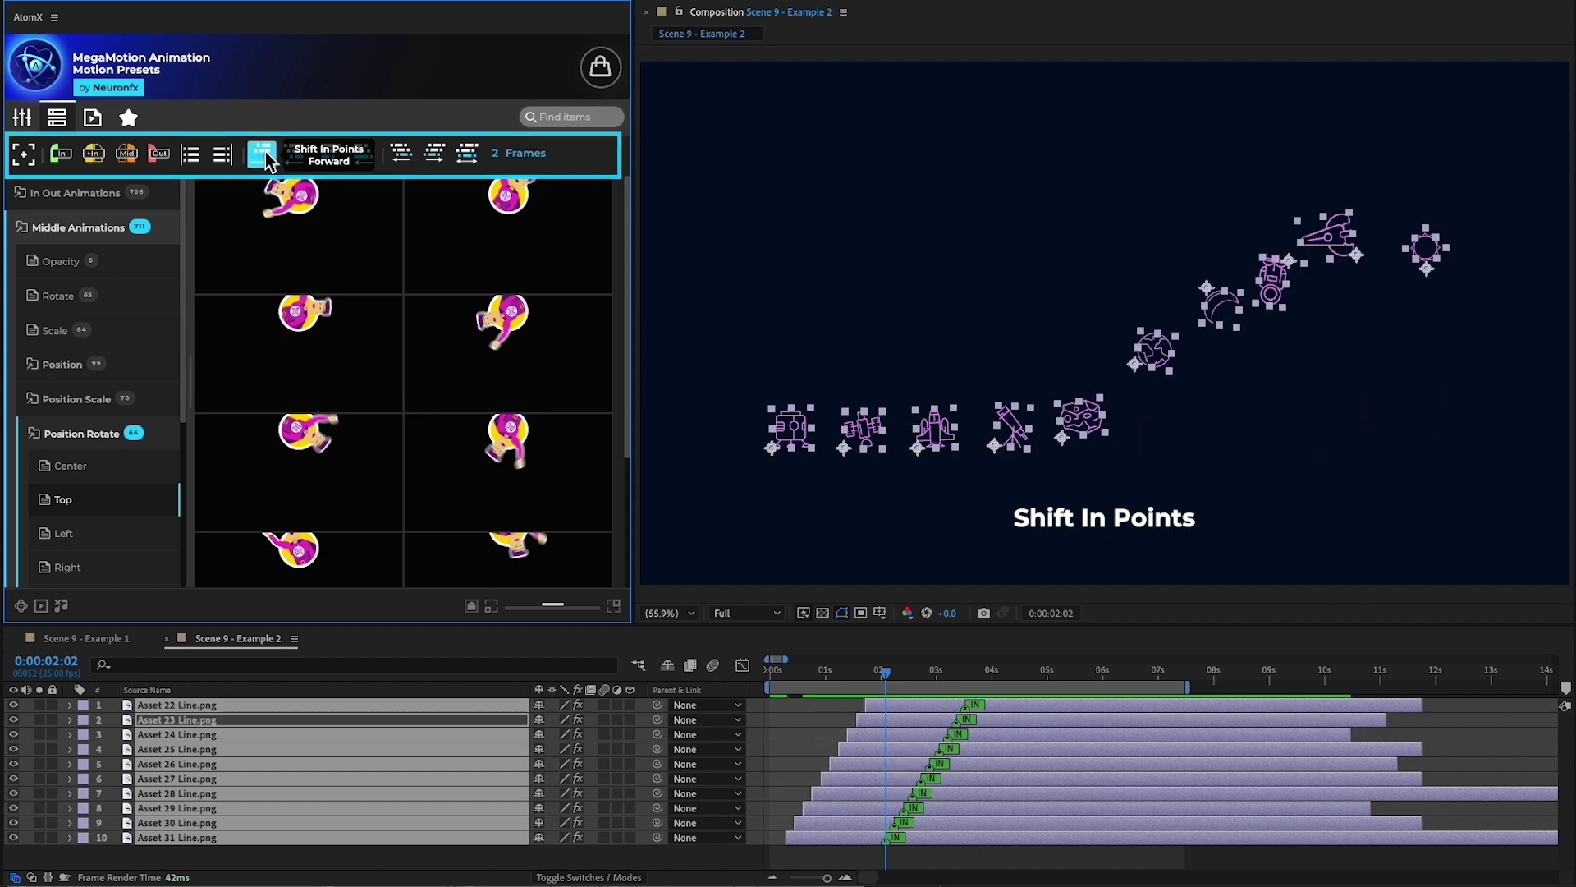
click(264, 152)
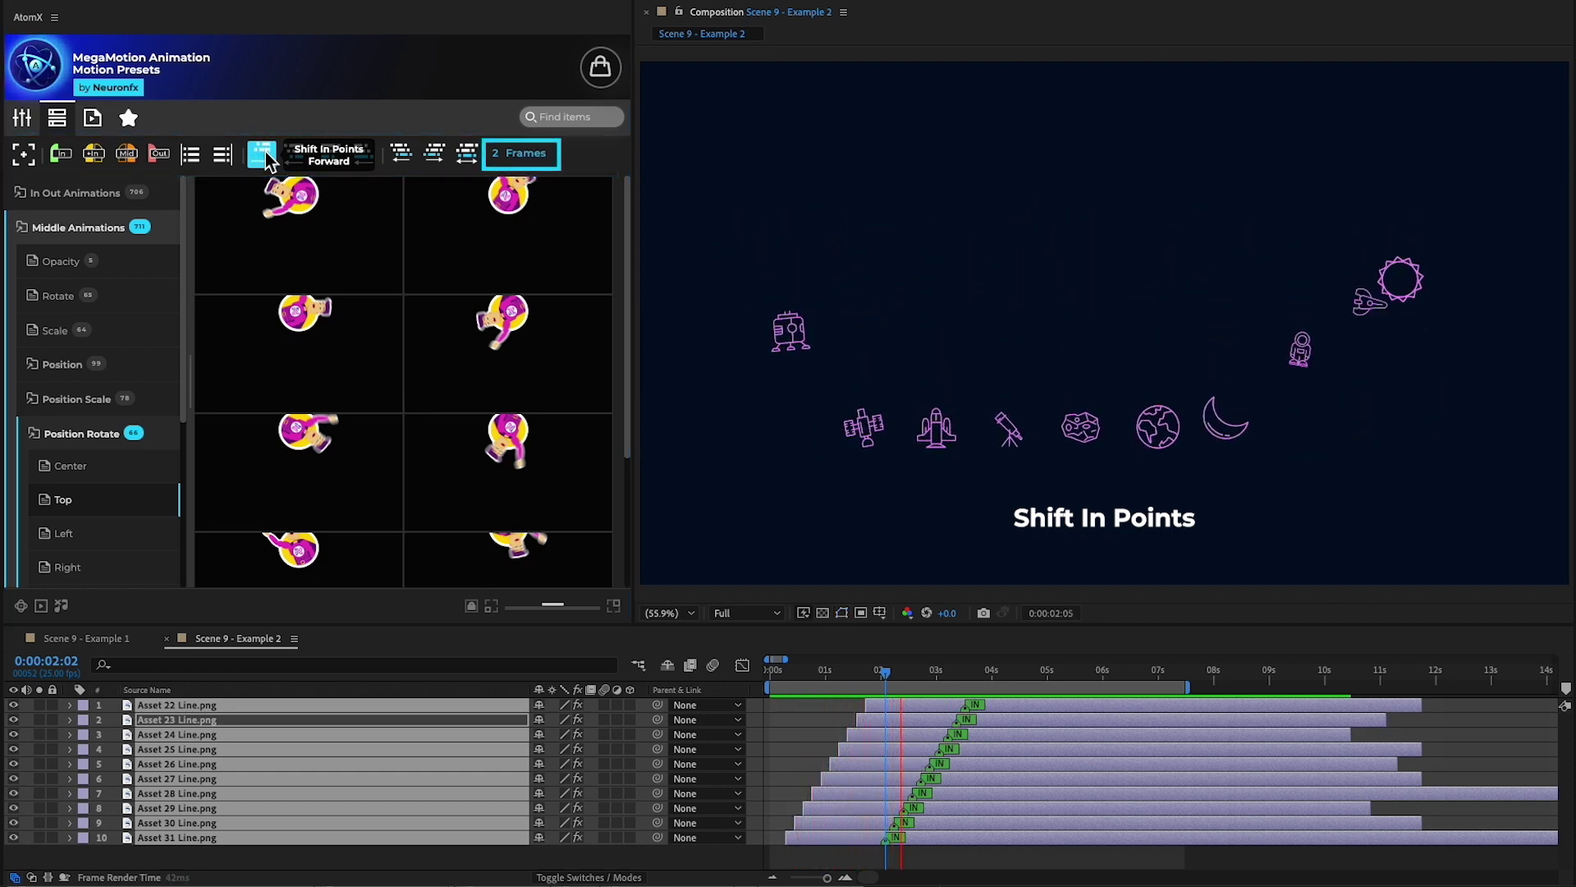
Step: Add the Scale_Ease OUT exit animation to every icon
click(78, 228)
click(76, 192)
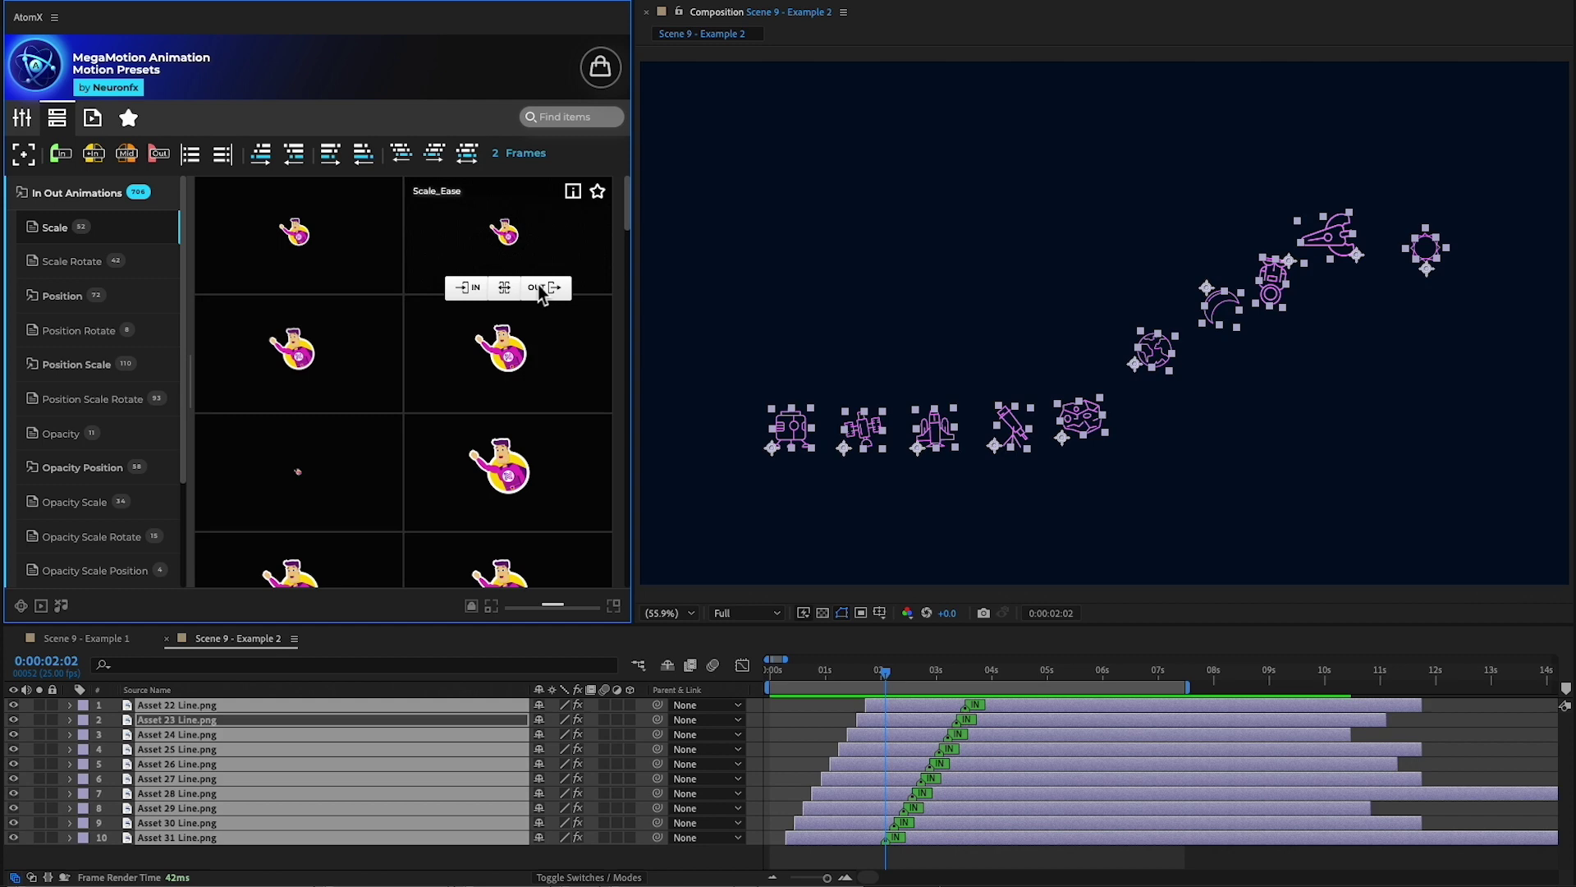
click(546, 288)
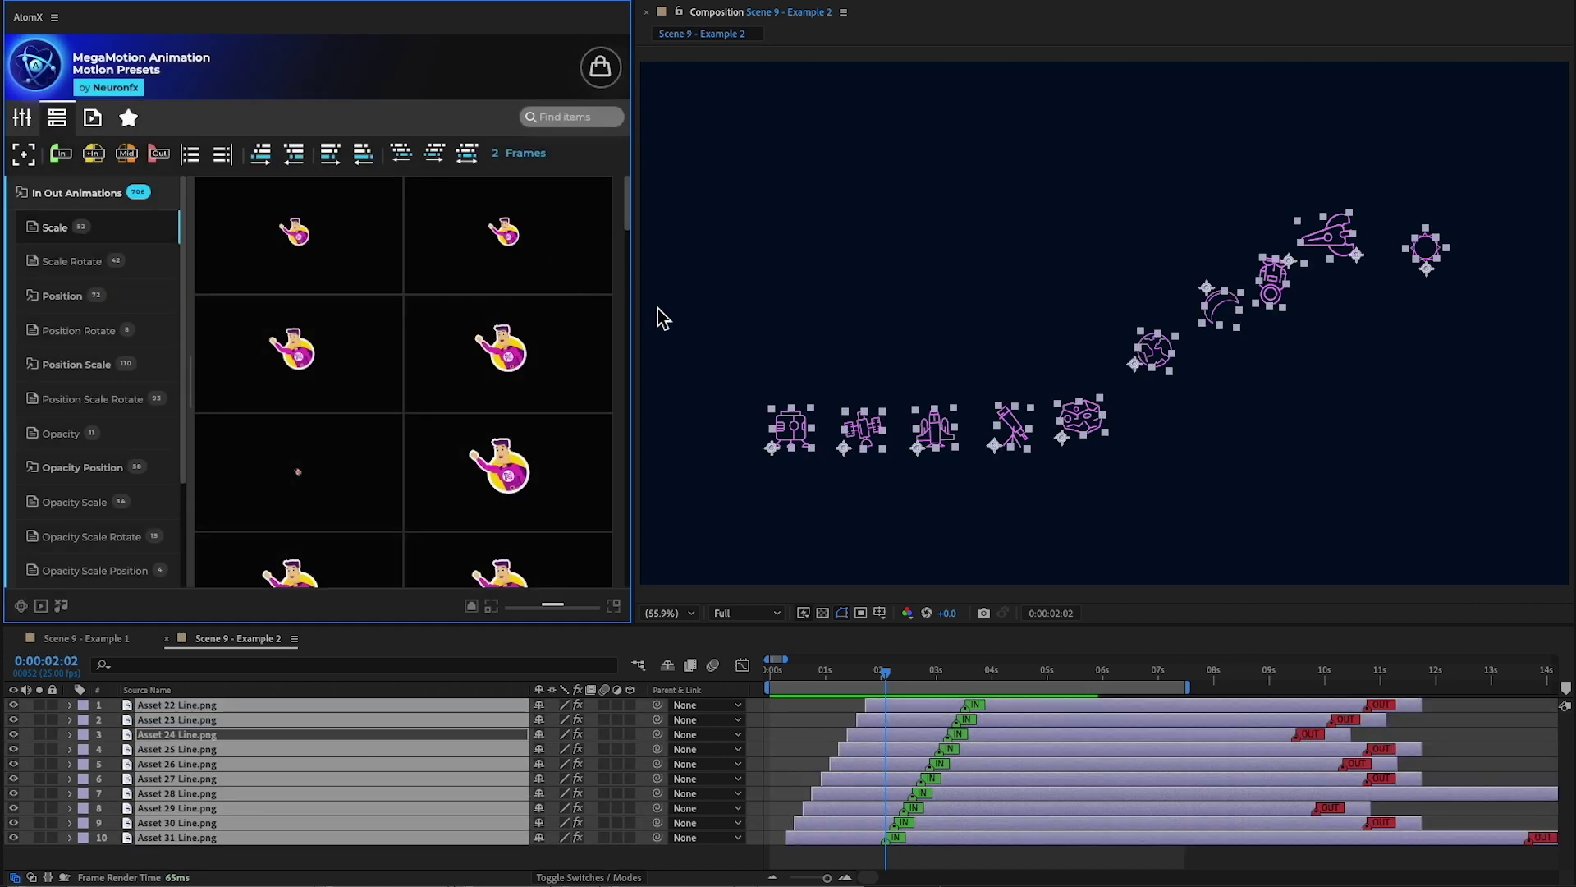
Step: Align exit markers to 05:24, offset and randomise them, then stagger Scene 10's layers
click(1102, 673)
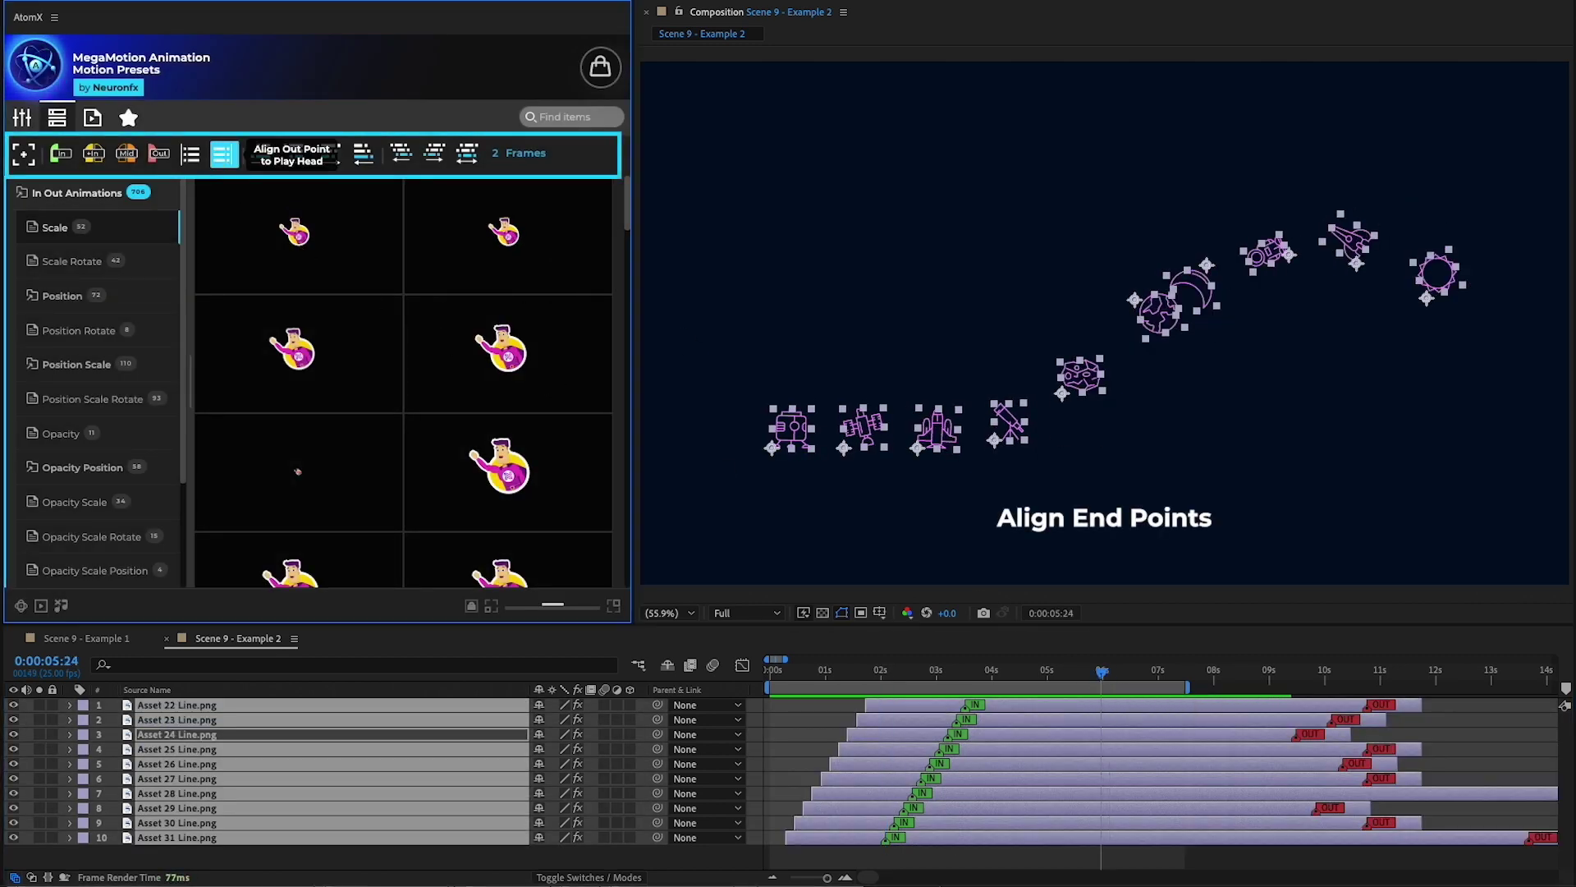
click(224, 153)
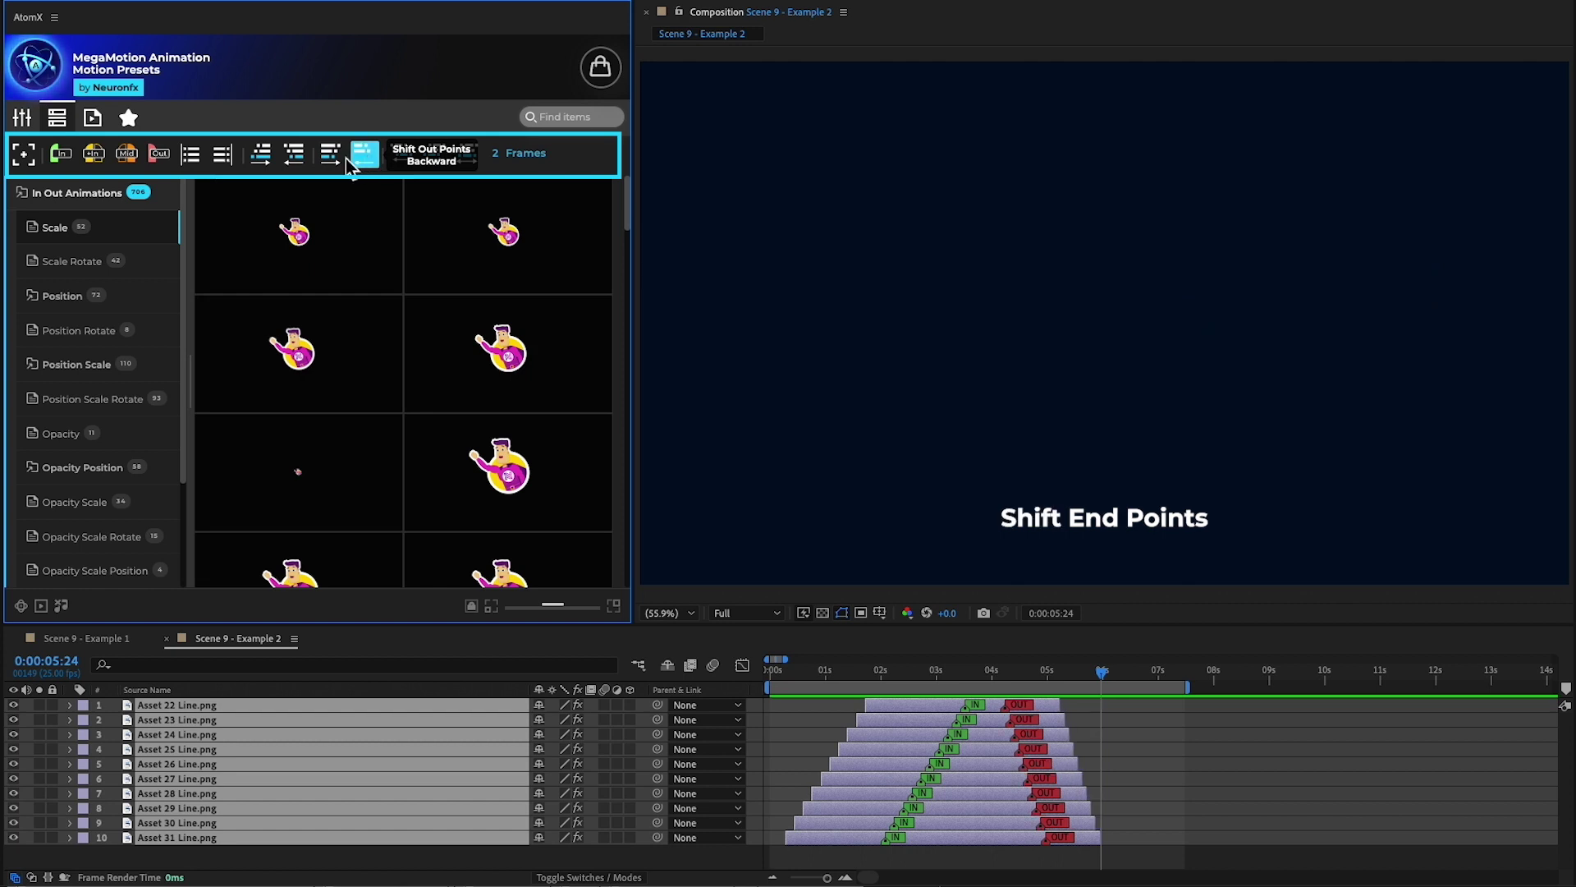
click(337, 159)
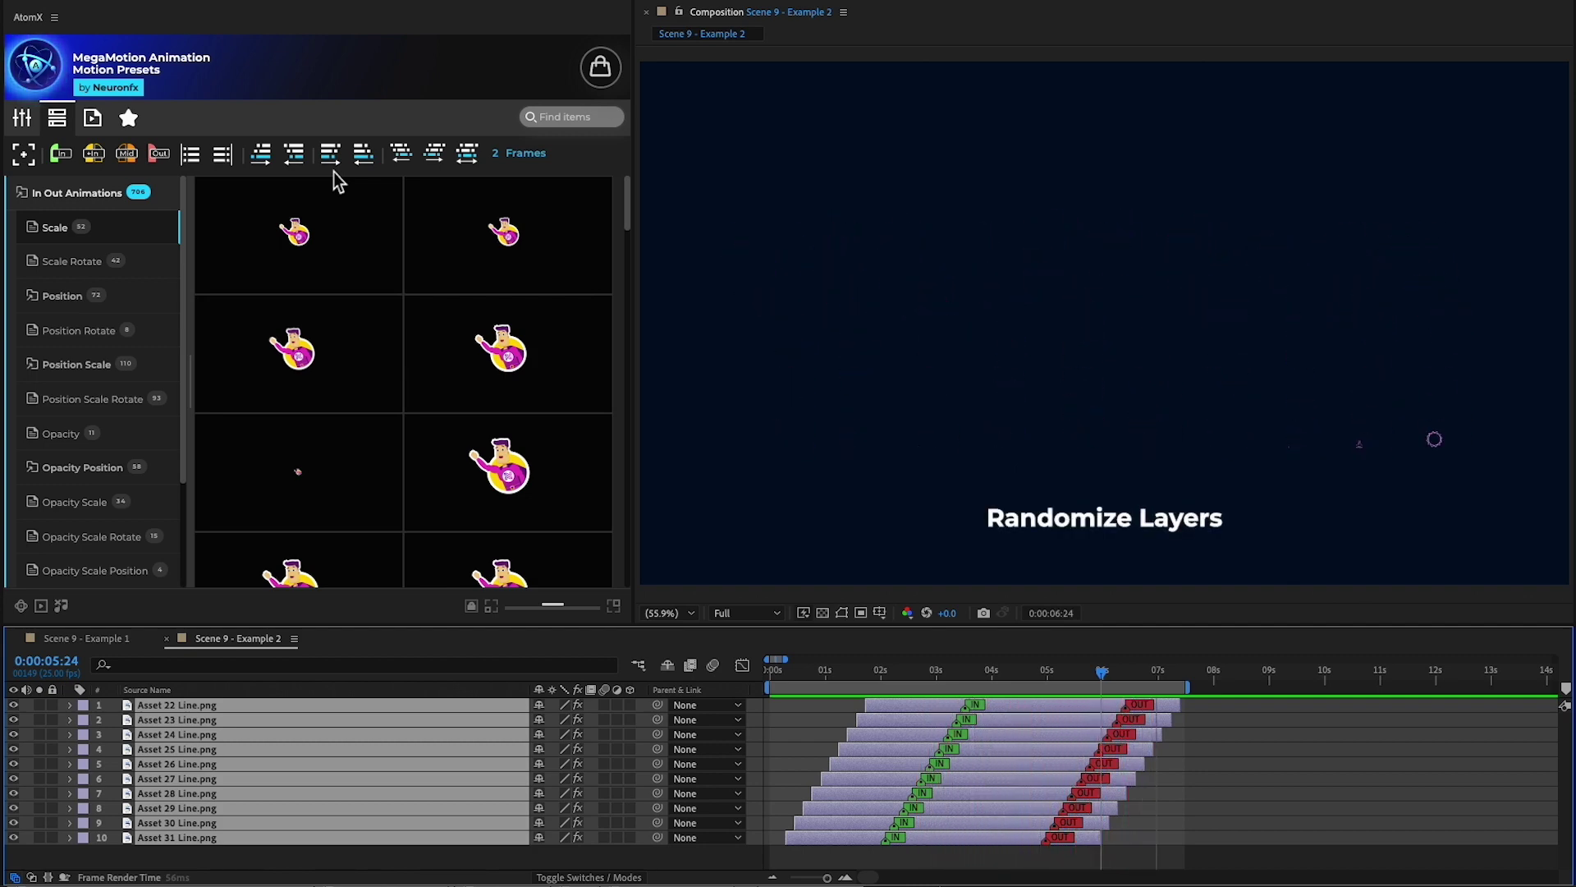
click(467, 153)
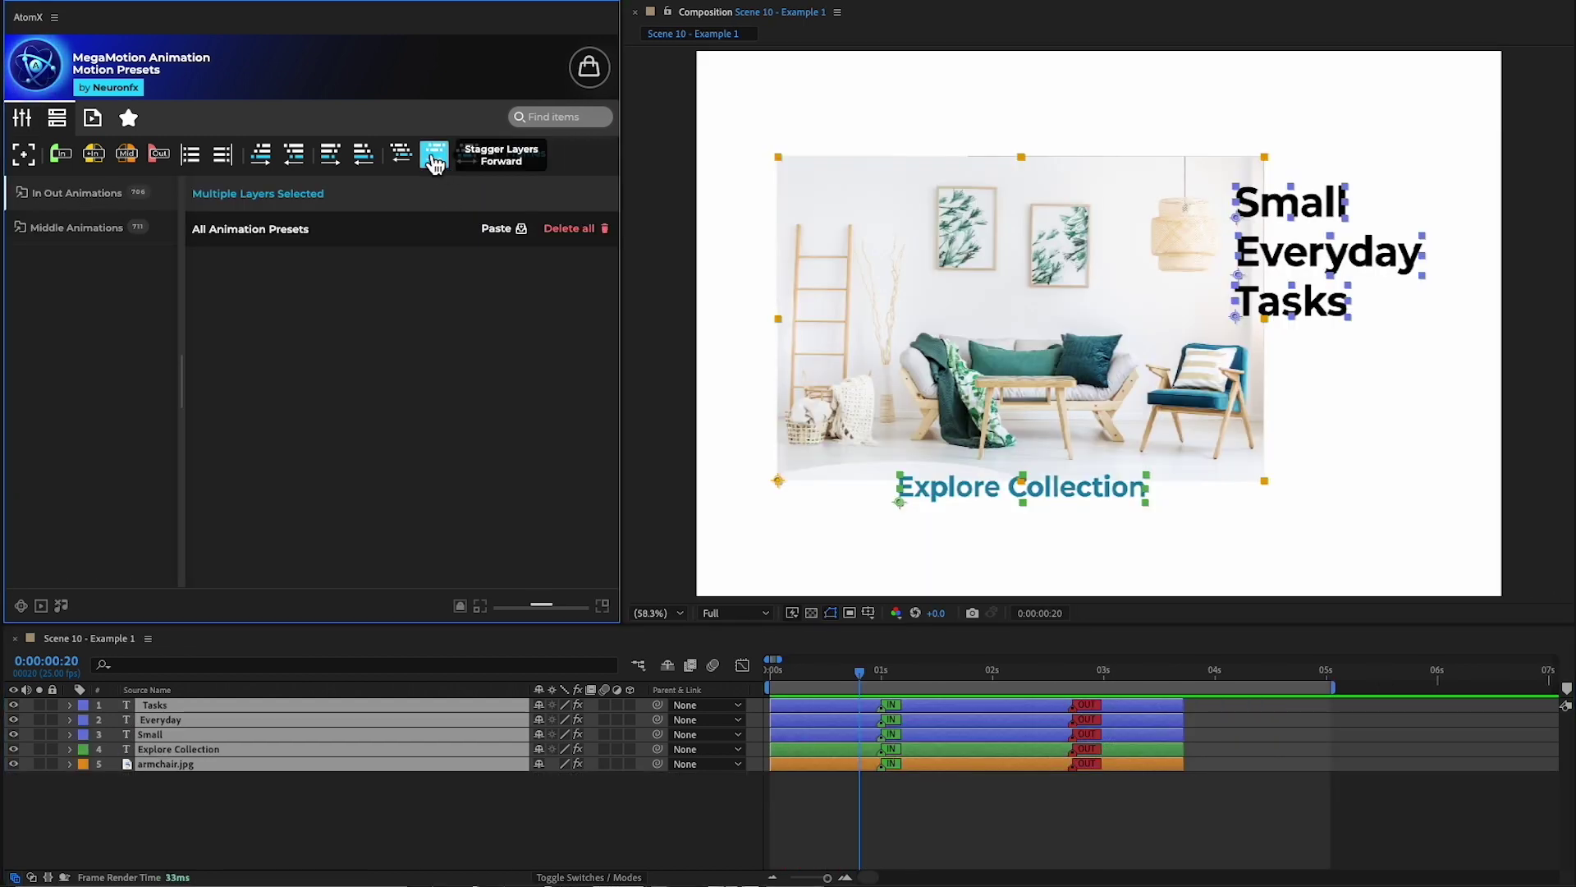
click(435, 156)
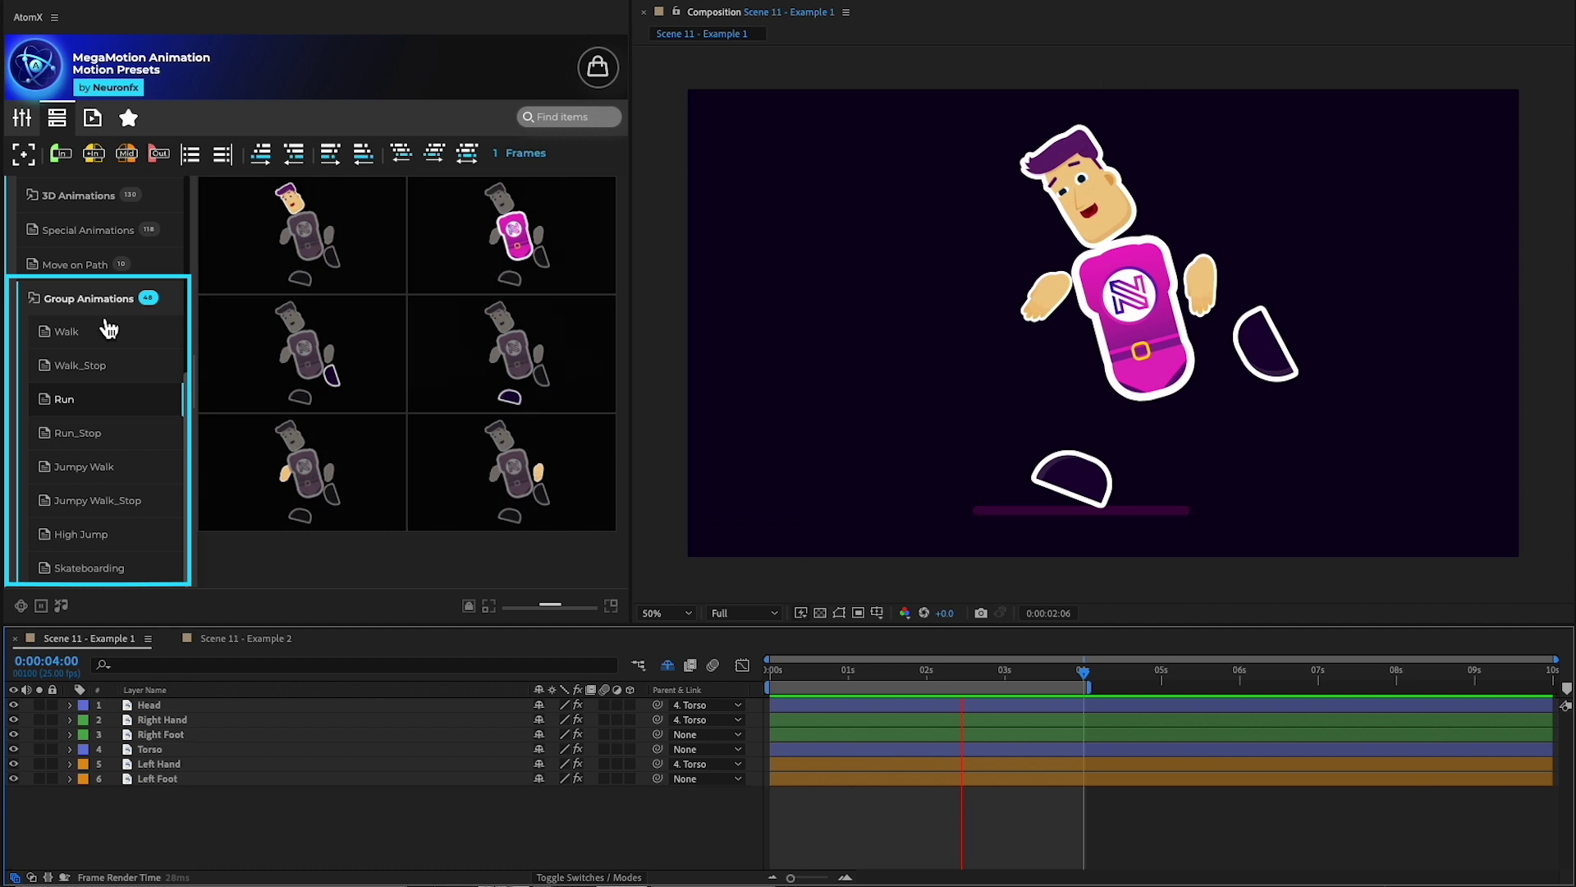
Step: In Scene 11 - Example 2, apply run loops to the Head, Right Hand and Left Hand
click(241, 639)
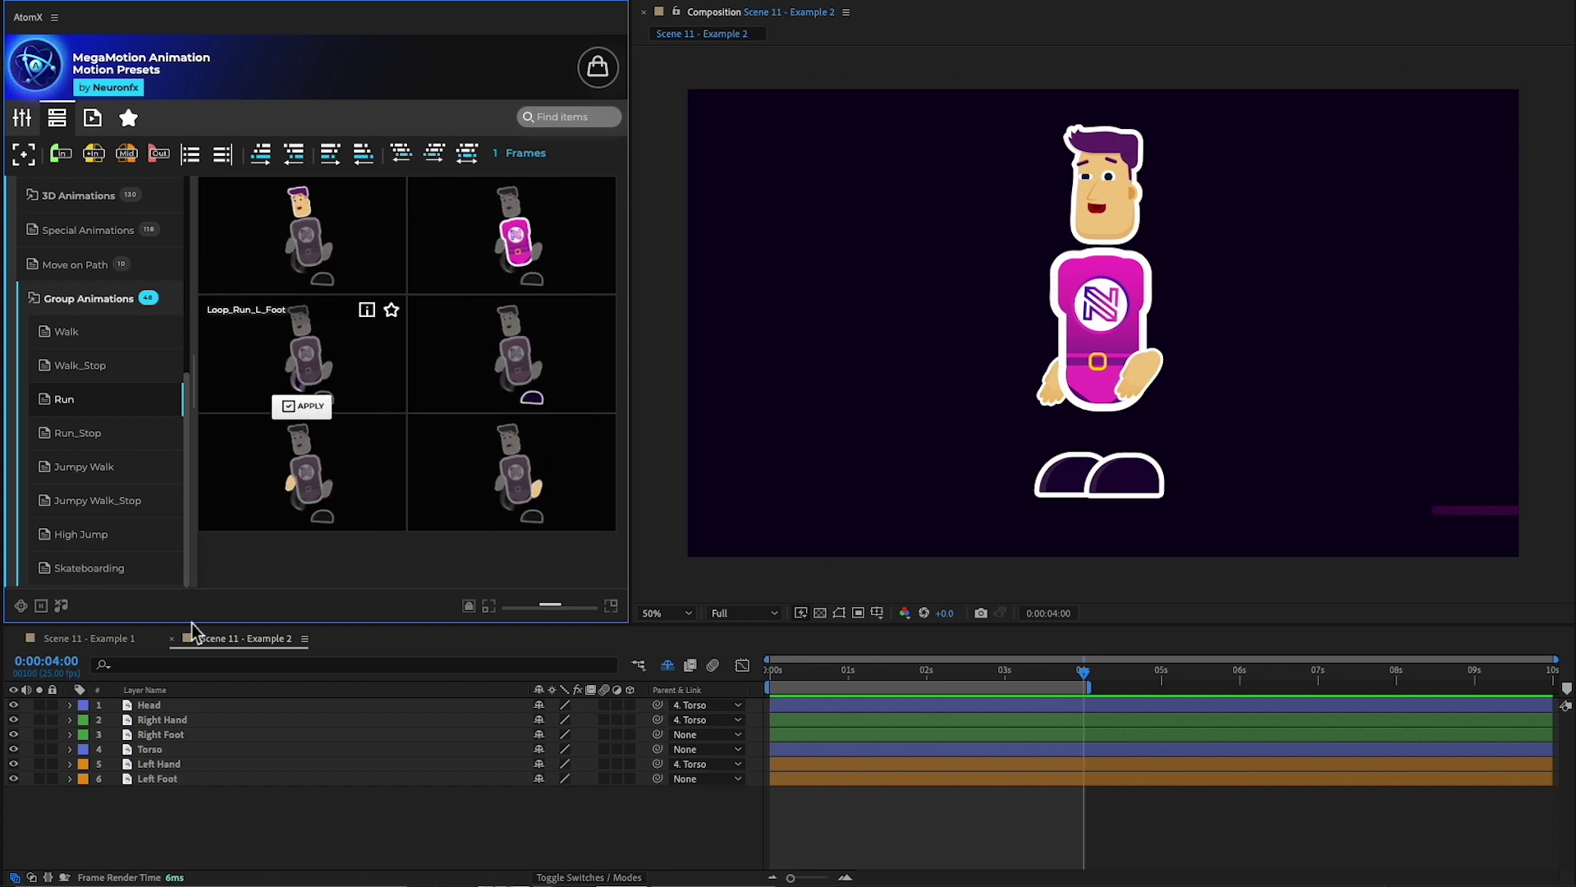
click(173, 705)
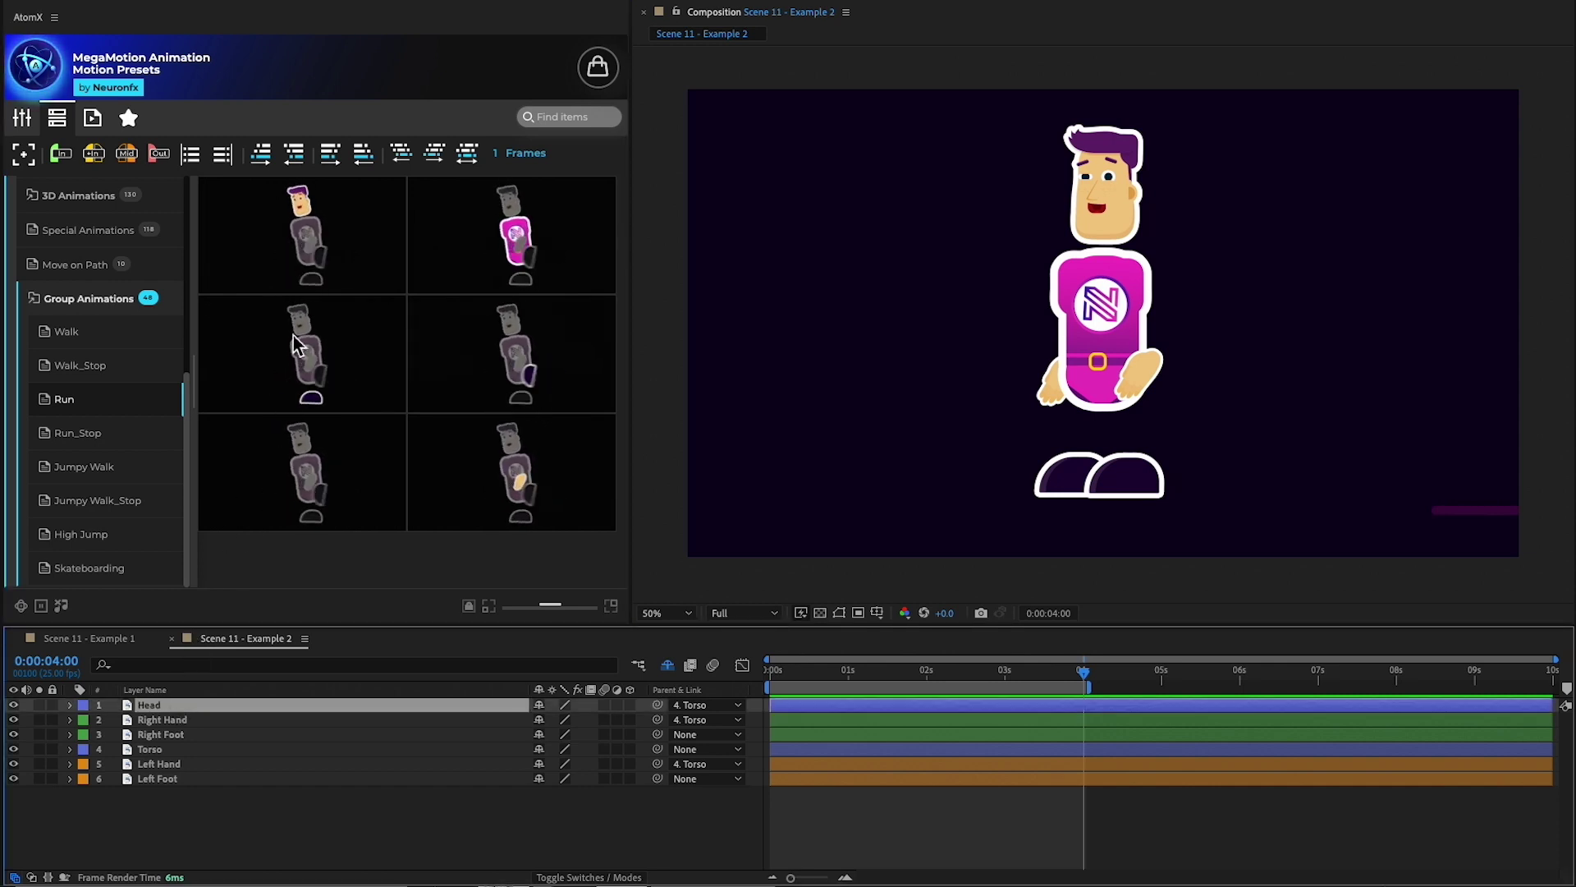
click(308, 290)
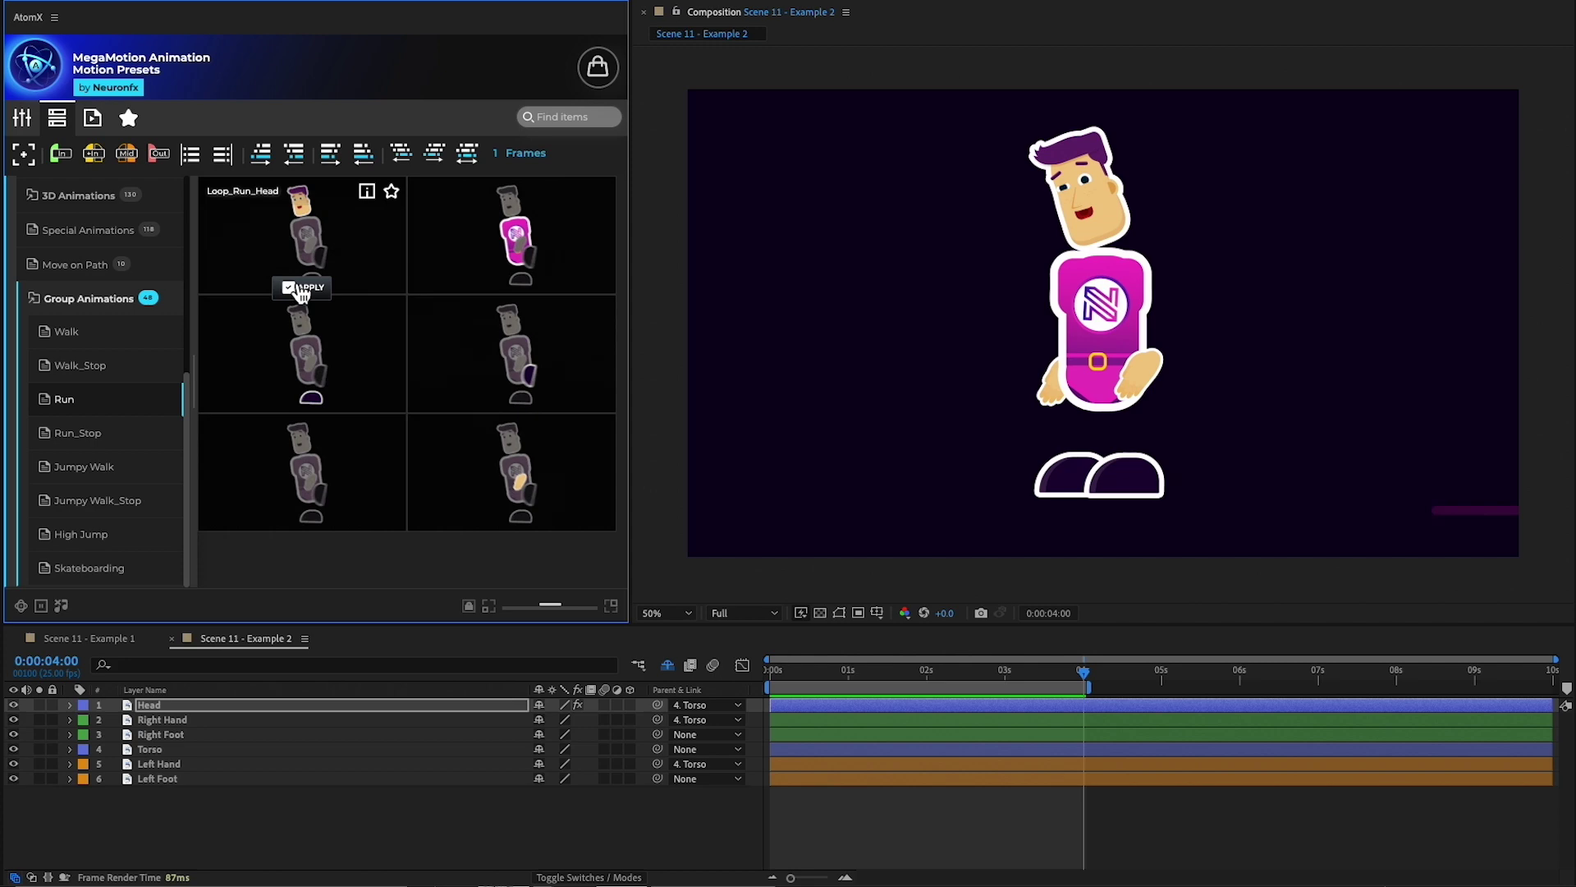
click(185, 720)
click(510, 525)
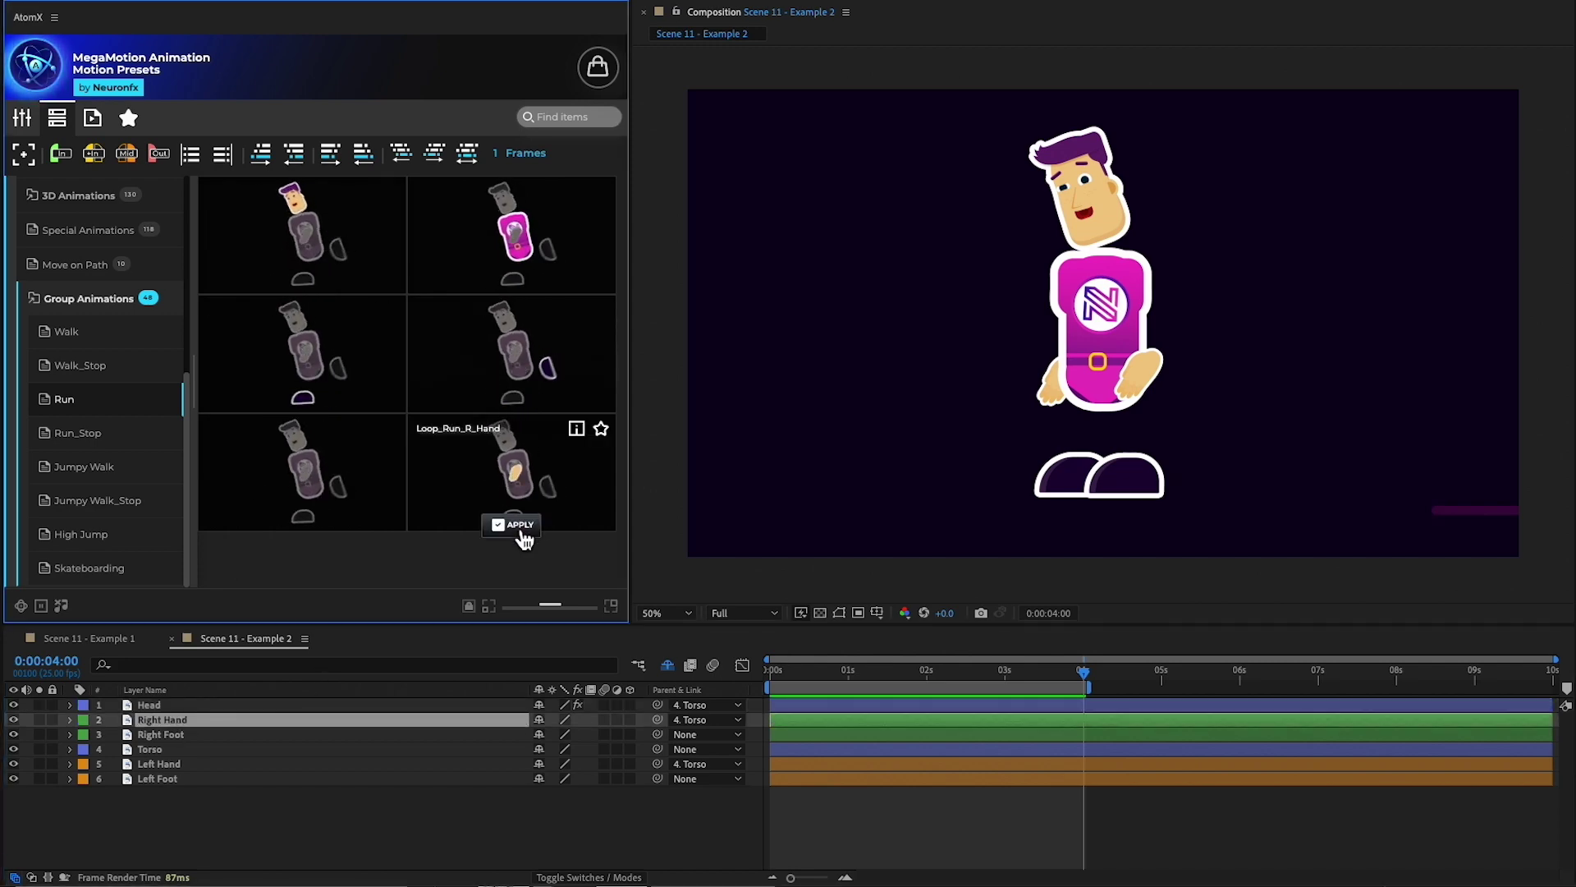
click(185, 764)
click(308, 526)
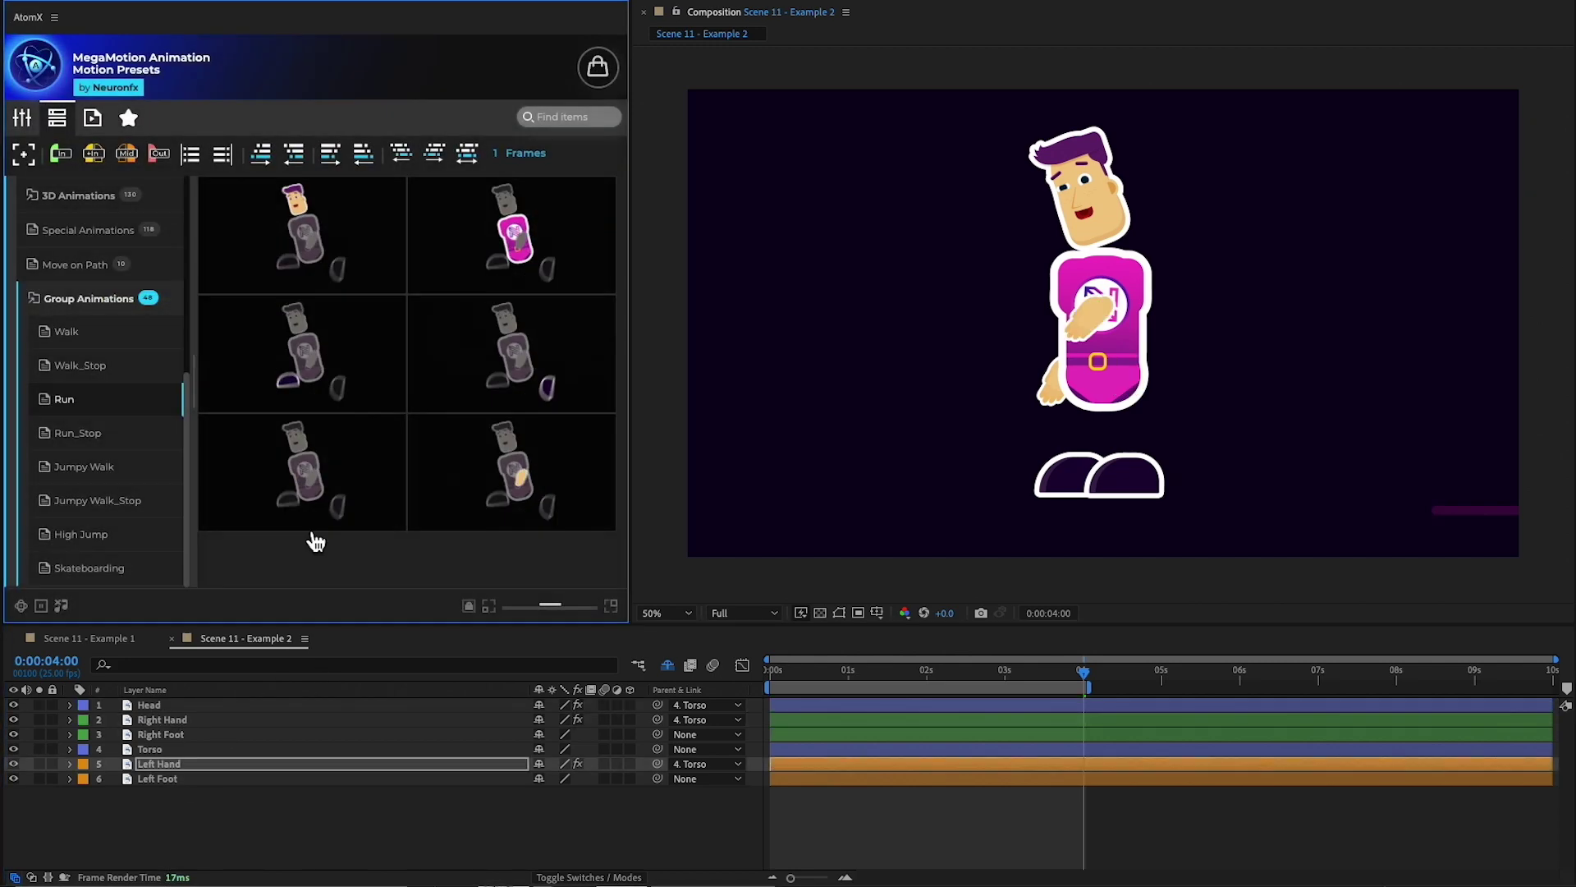
Step: Apply the Loop_Run_Hips preset to the Torso and run loops to both feet
click(185, 749)
click(515, 287)
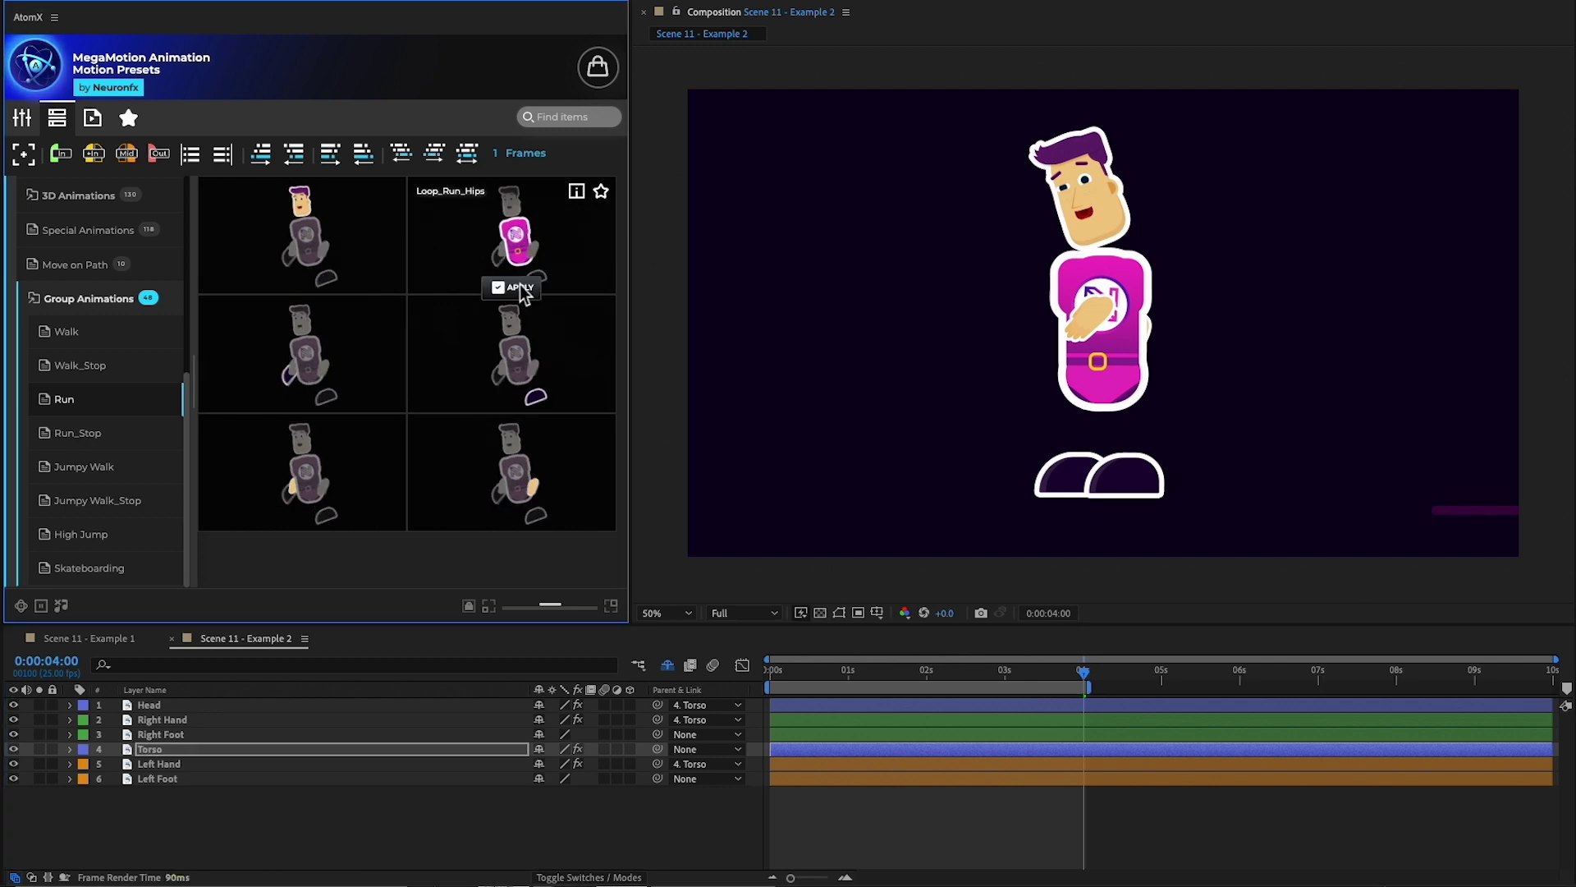
click(174, 734)
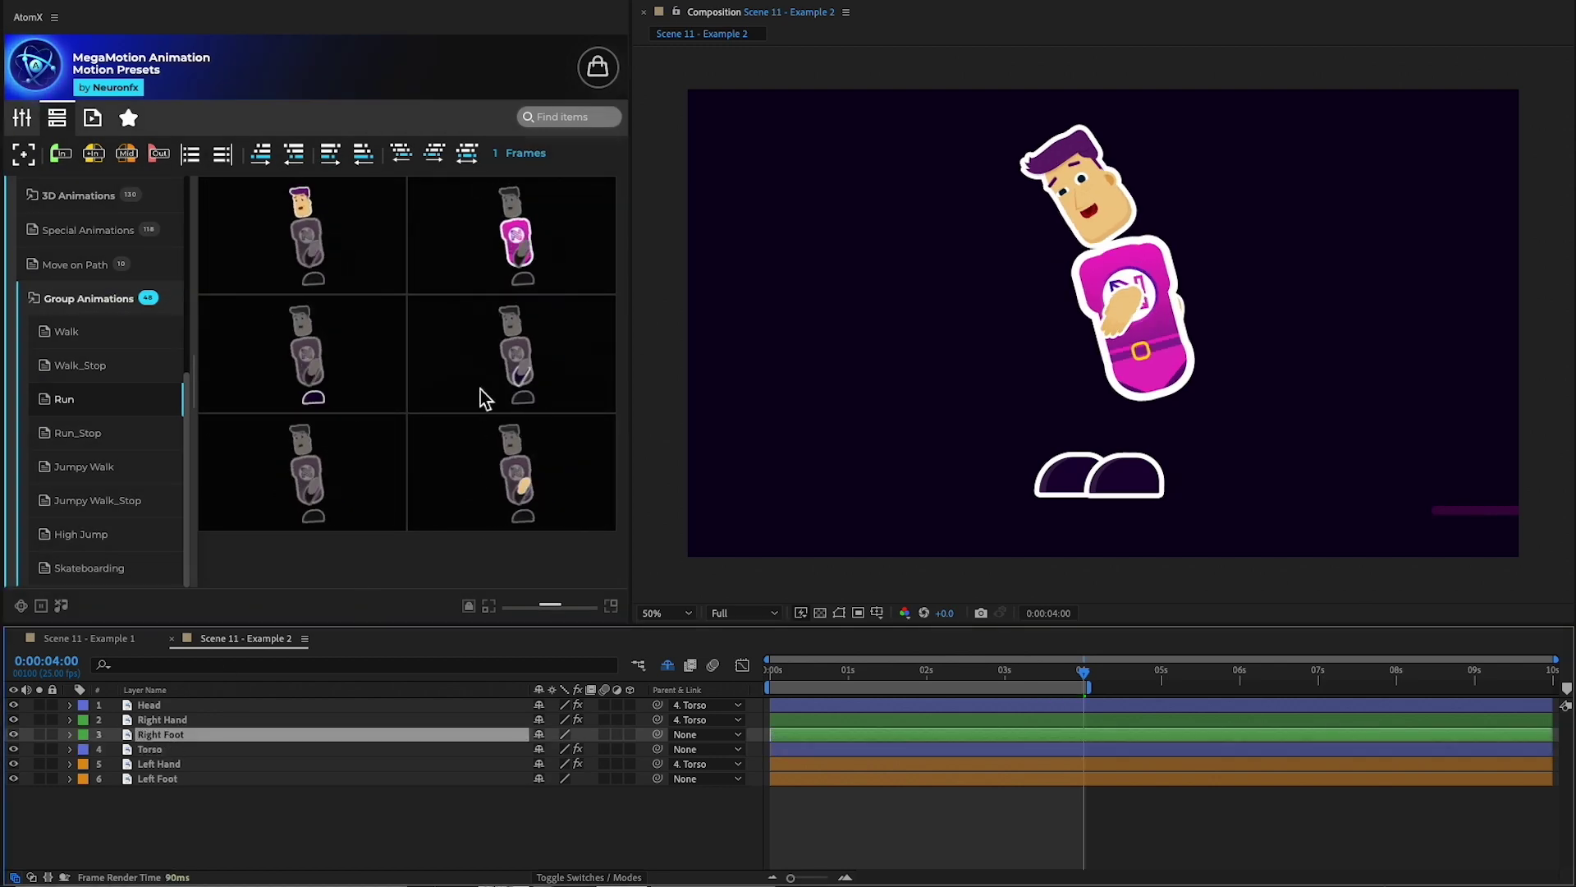
click(503, 404)
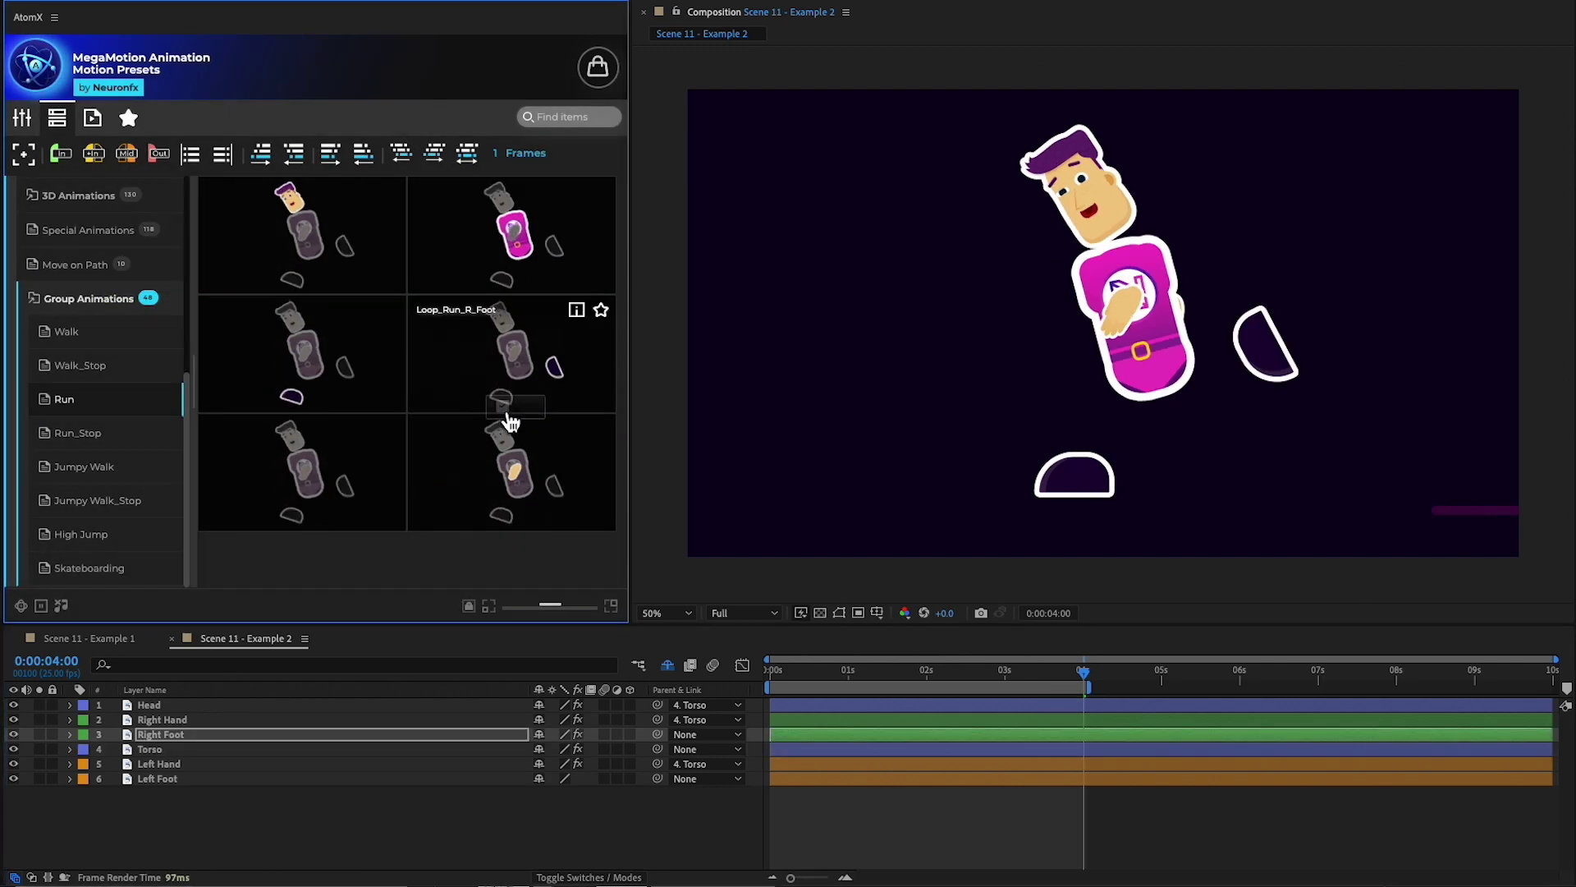
click(182, 781)
click(305, 406)
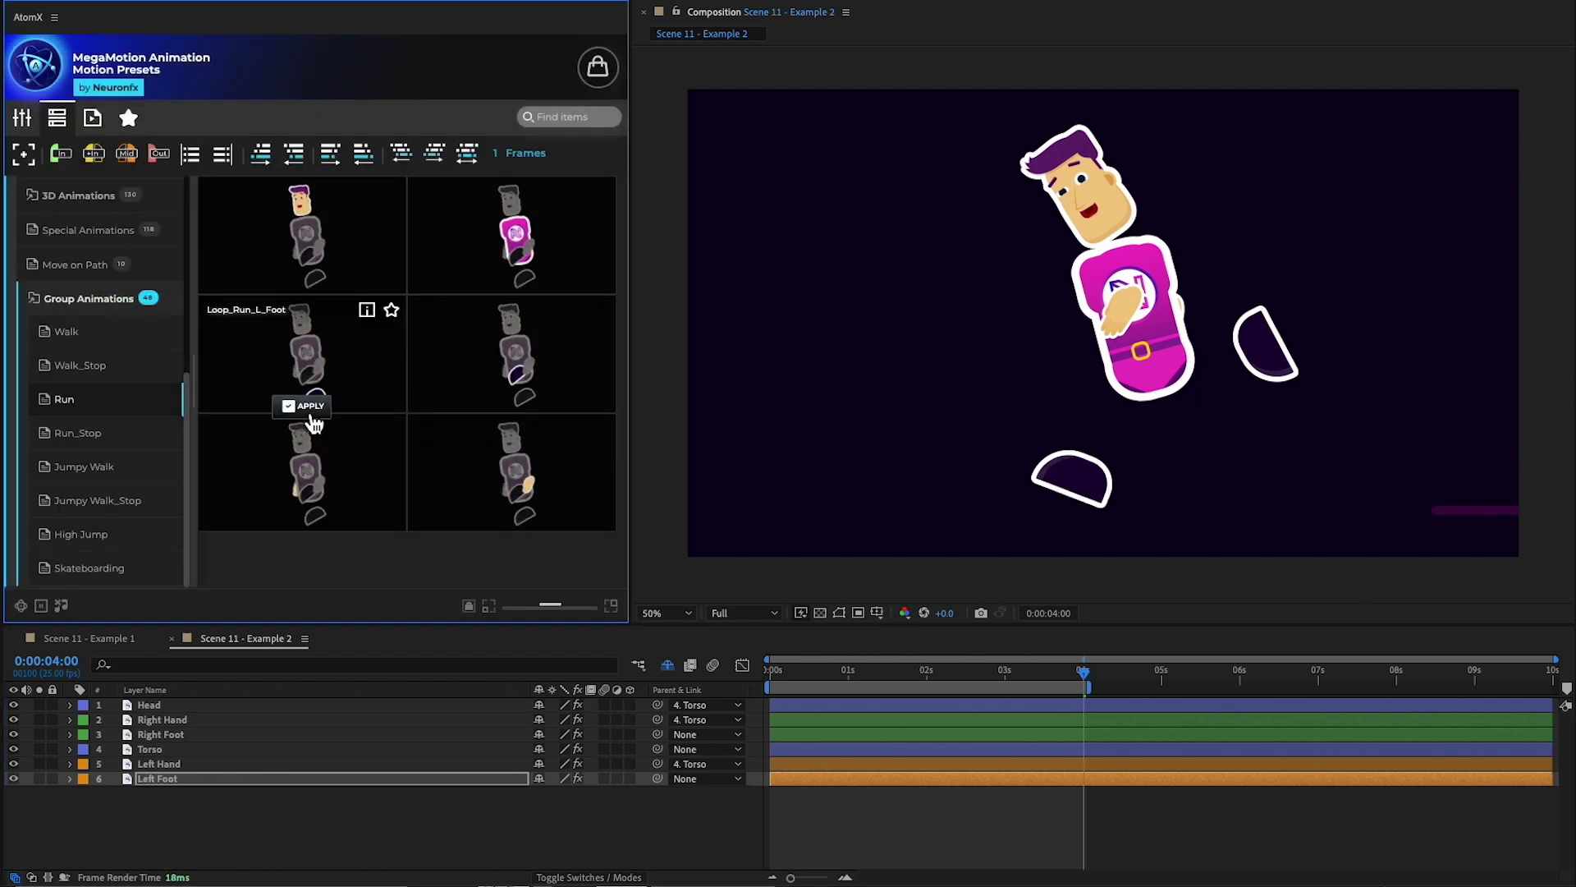